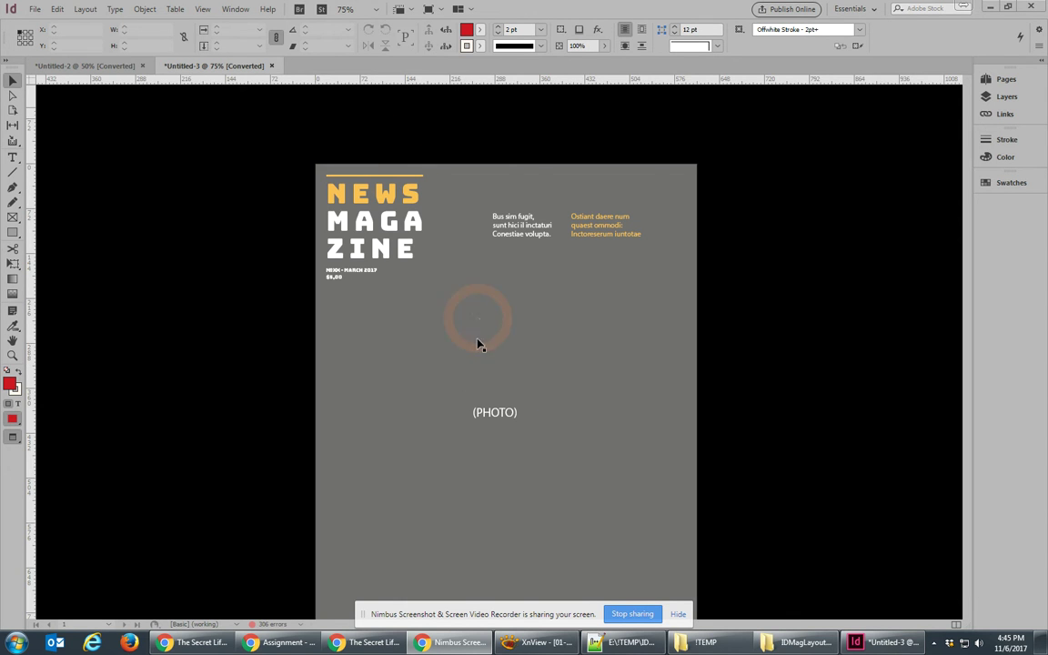
Pan through the magazine to view the Summary, 30 Years, pages 8–9 and Careers spreads
{"action": "key", "text": "space"}
{"action": "left_click_drag", "start_coordinate": [548, 489], "coordinate": [536, 336]}
{"action": "left_click_drag", "start_coordinate": [536, 462], "coordinate": [533, 290]}
{"action": "left_click_drag", "start_coordinate": [561, 501], "coordinate": [576, 136]}
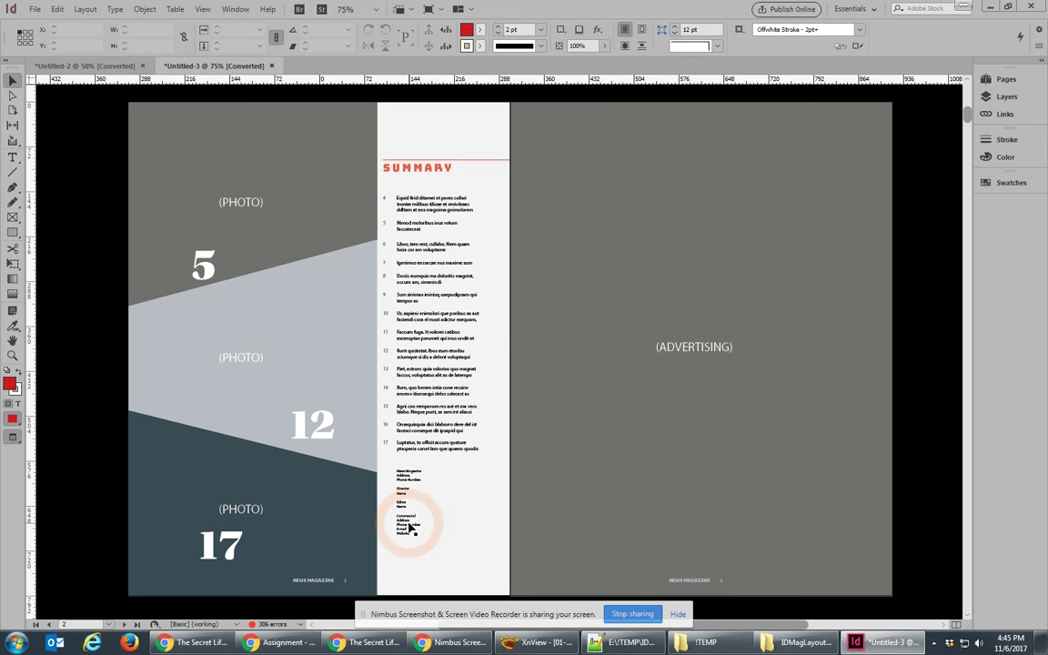
{"action": "scroll", "coordinate": [459, 228], "scroll_direction": "down", "scroll_amount": 10}
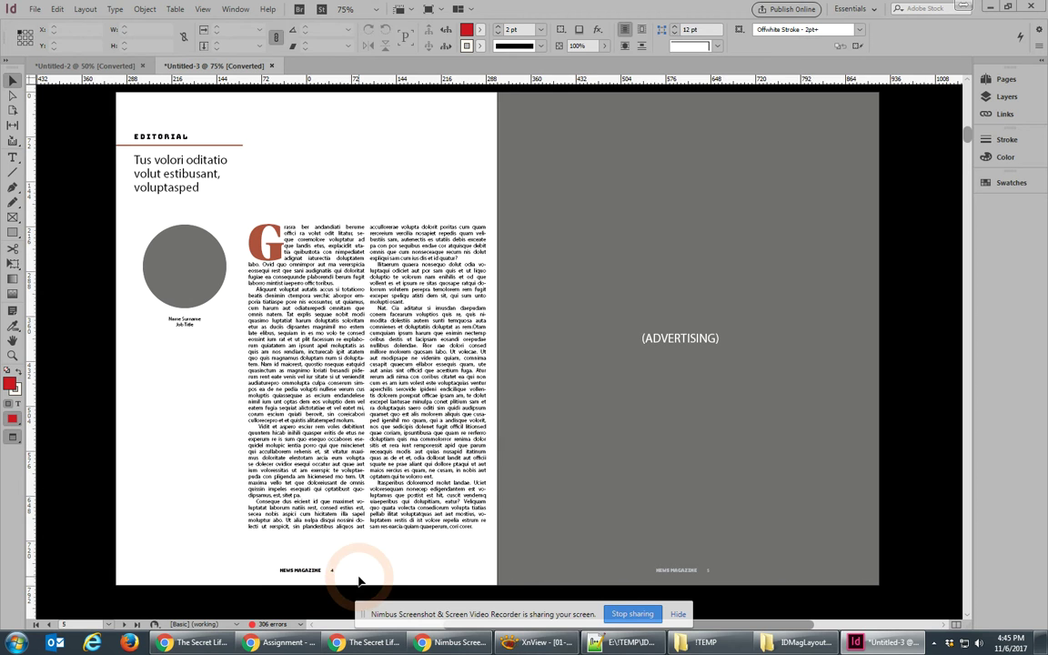
{"action": "left_click_drag", "start_coordinate": [445, 527], "coordinate": [451, 122]}
{"action": "left_click_drag", "start_coordinate": [397, 423], "coordinate": [400, 214]}
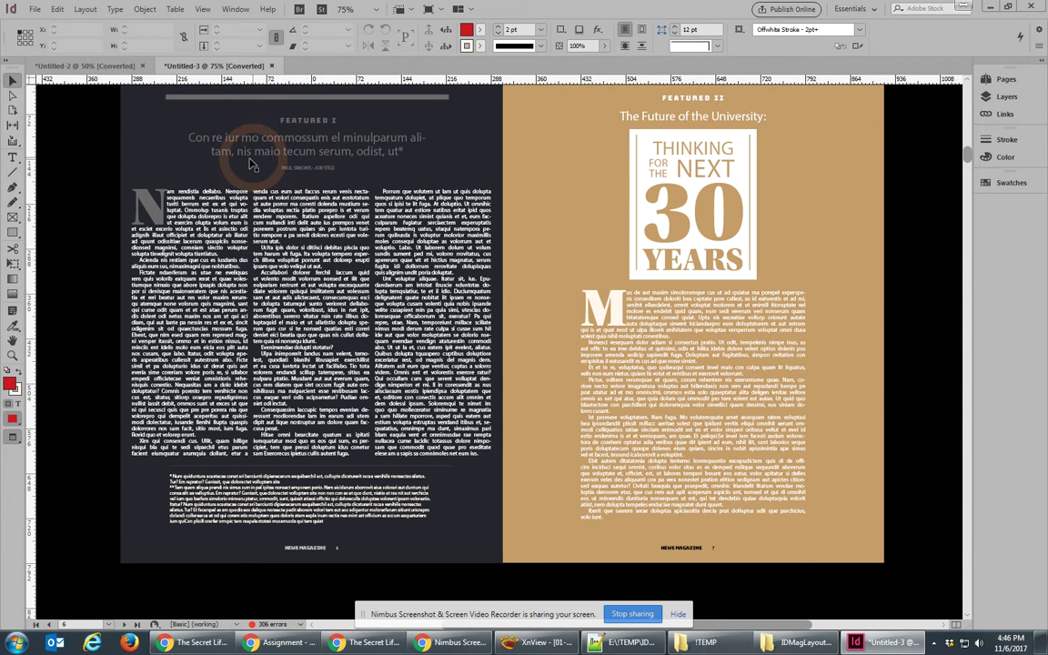
{"action": "left_click_drag", "start_coordinate": [523, 506], "coordinate": [510, 128]}
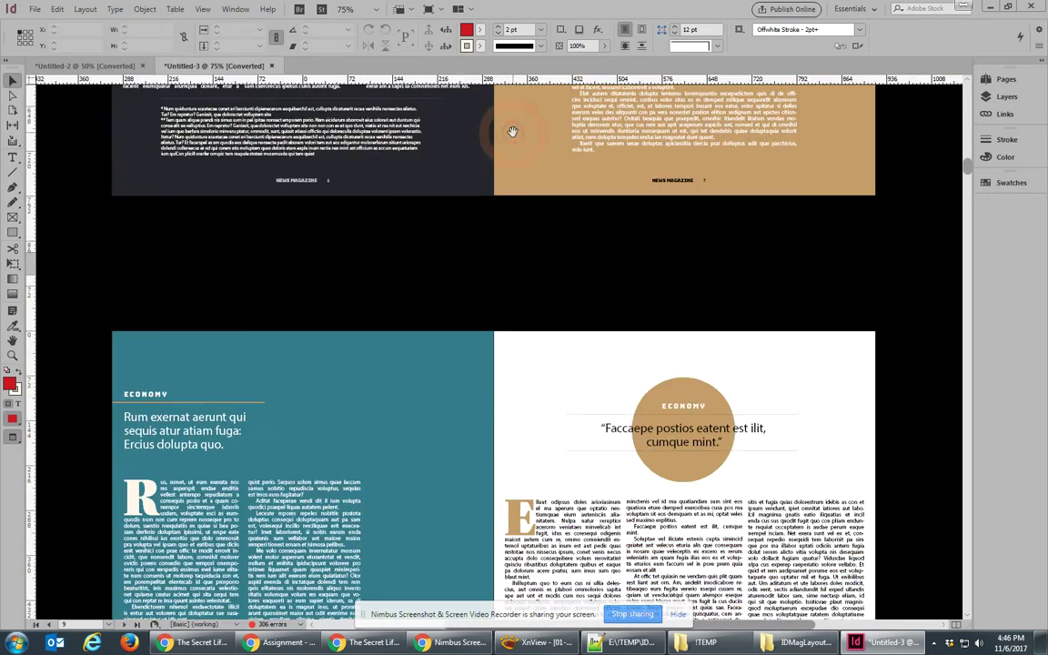
{"action": "left_click_drag", "start_coordinate": [491, 393], "coordinate": [507, 213]}
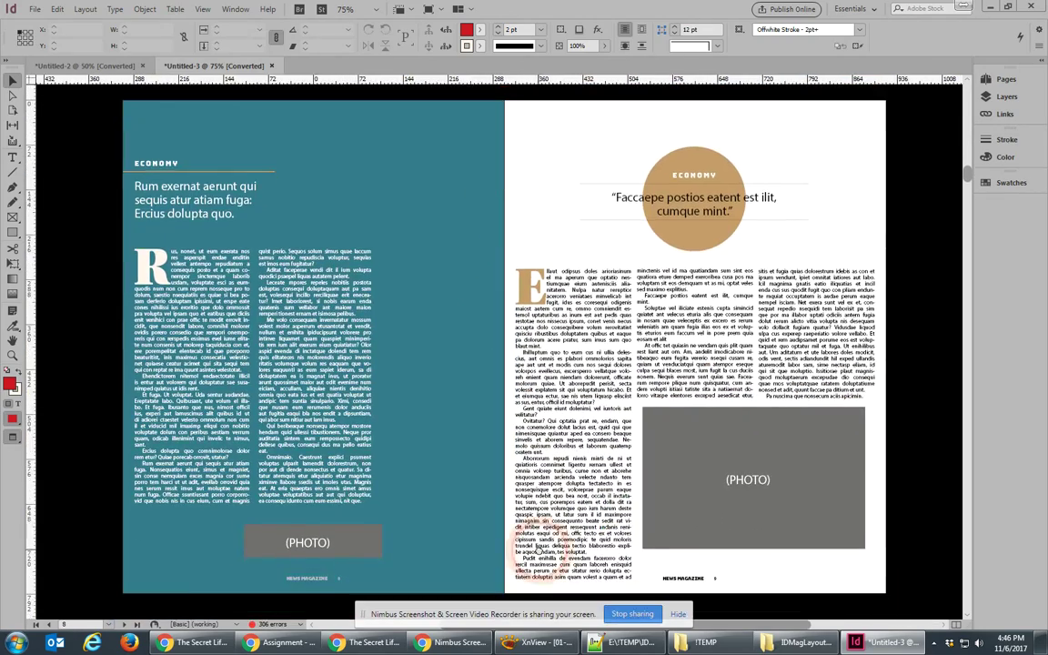
{"action": "left_click_drag", "start_coordinate": [465, 496], "coordinate": [455, 195]}
{"action": "left_click_drag", "start_coordinate": [455, 491], "coordinate": [503, 264]}
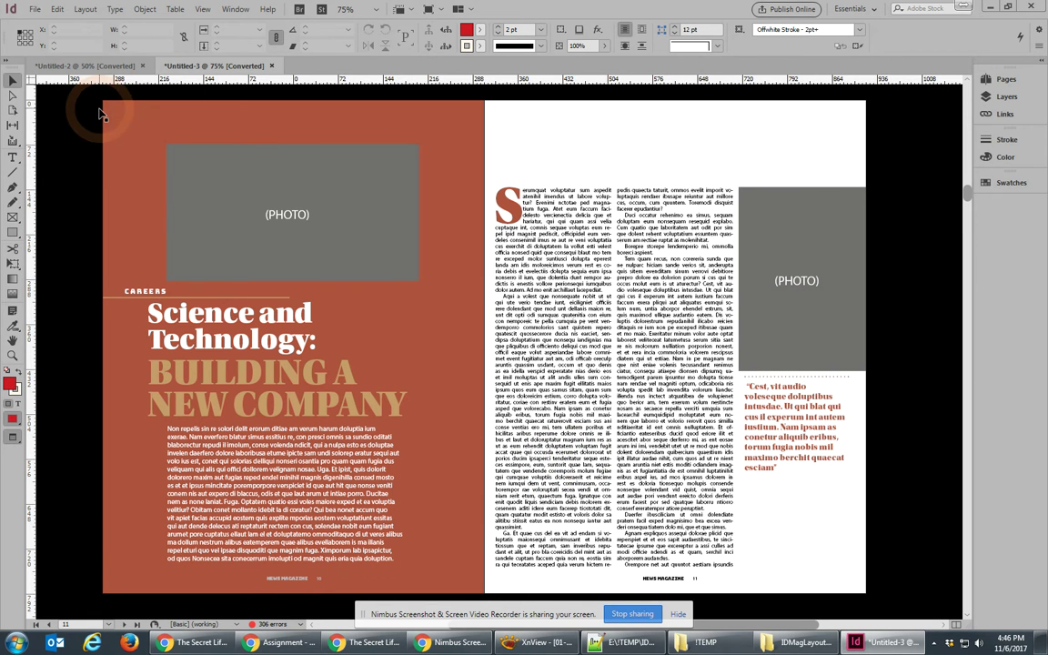
Show frame edges and guides, and scroll through the pages to inspect them
{"action": "key", "text": "w"}
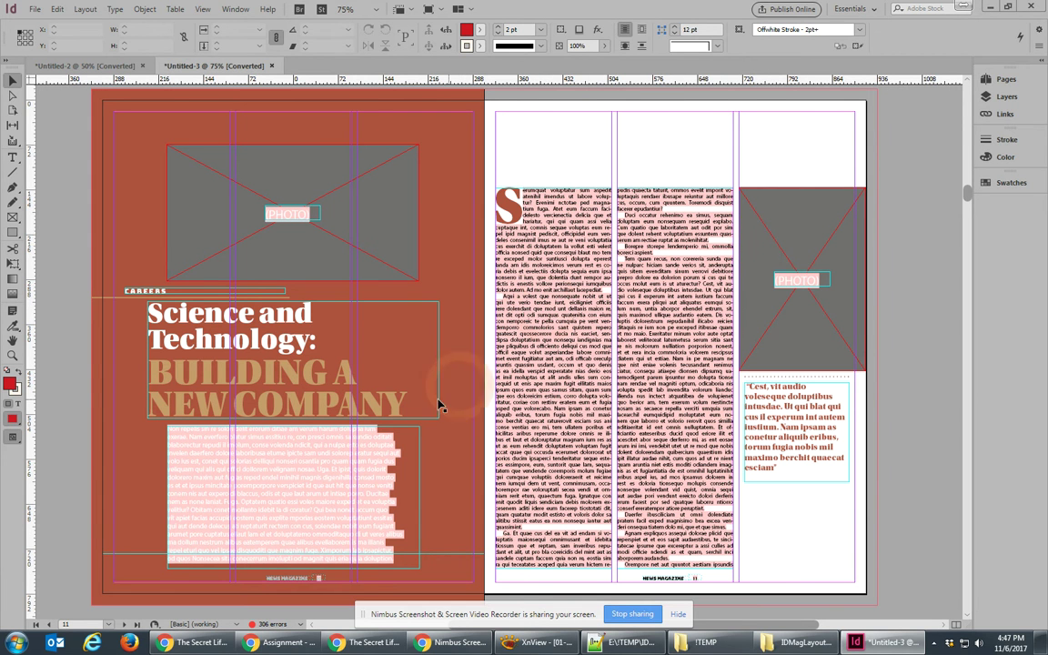
{"action": "scroll", "coordinate": [391, 487], "scroll_direction": "down", "scroll_amount": 10}
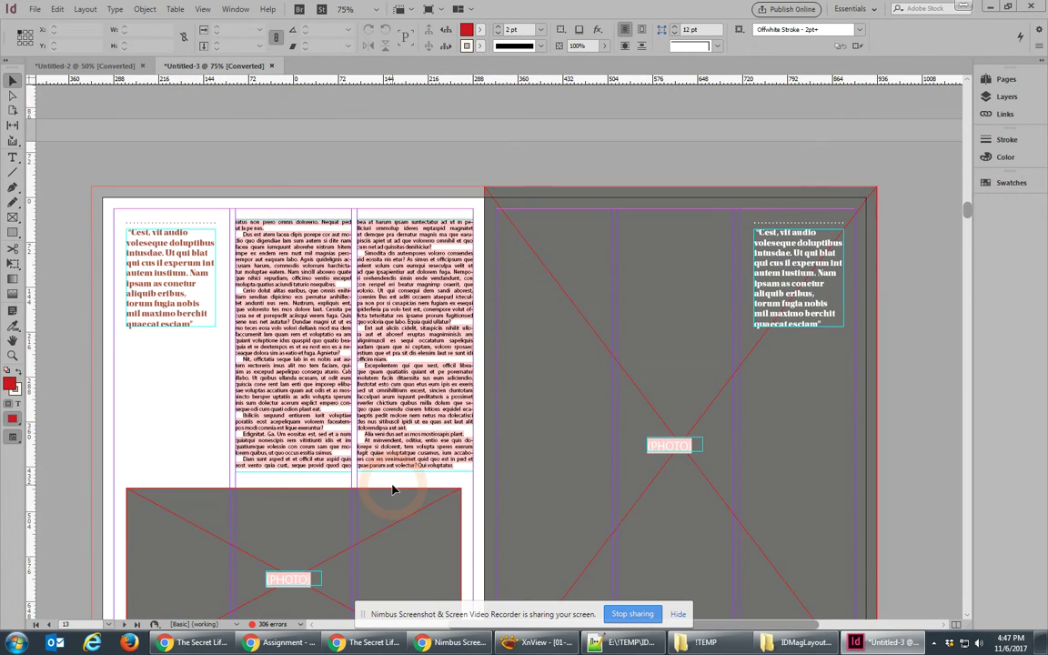
{"action": "scroll", "coordinate": [393, 490], "scroll_direction": "down", "scroll_amount": 2}
{"action": "scroll", "coordinate": [391, 489], "scroll_direction": "down", "scroll_amount": 12}
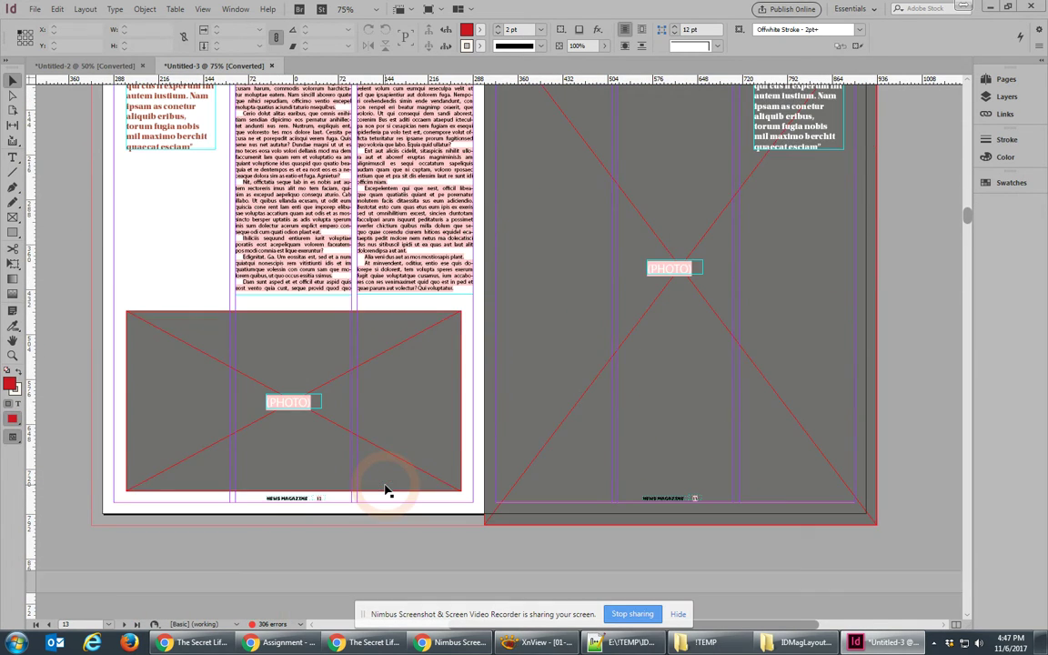
{"action": "scroll", "coordinate": [386, 492], "scroll_direction": "down", "scroll_amount": 2}
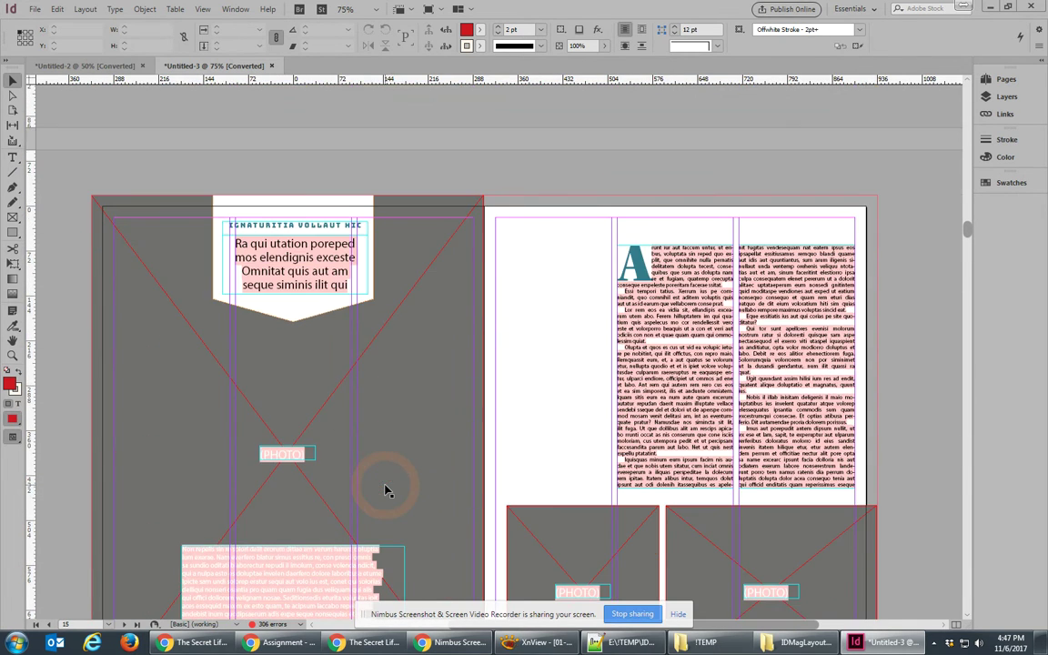
{"action": "left_click", "coordinate": [269, 269]}
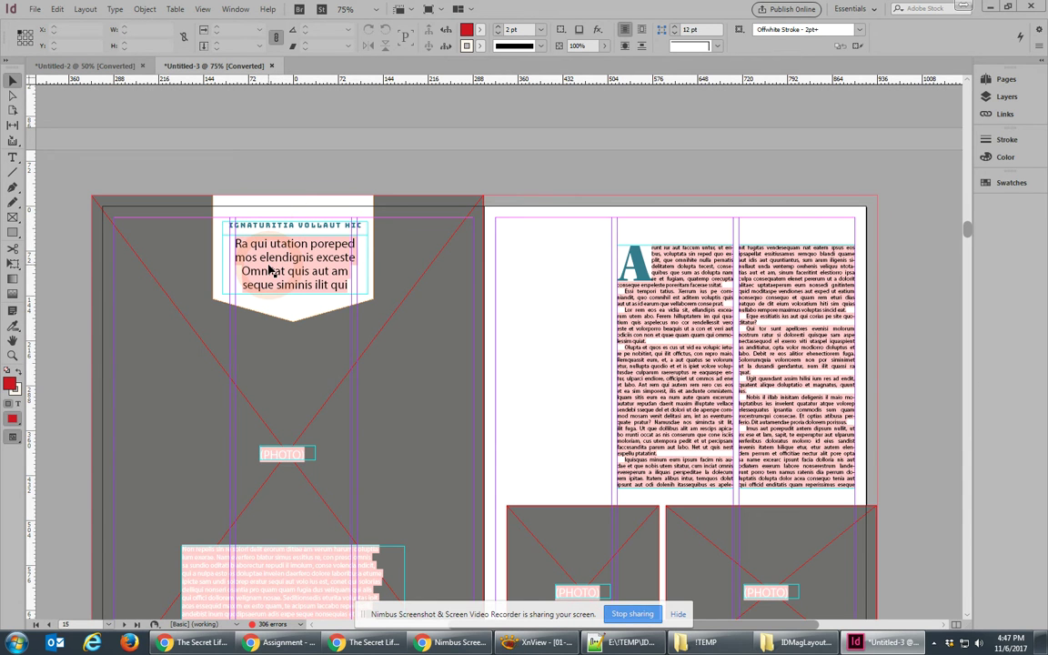
Return to Preview mode, scroll on, and bring the Untitled-2 document to the front
{"action": "key", "text": "w"}
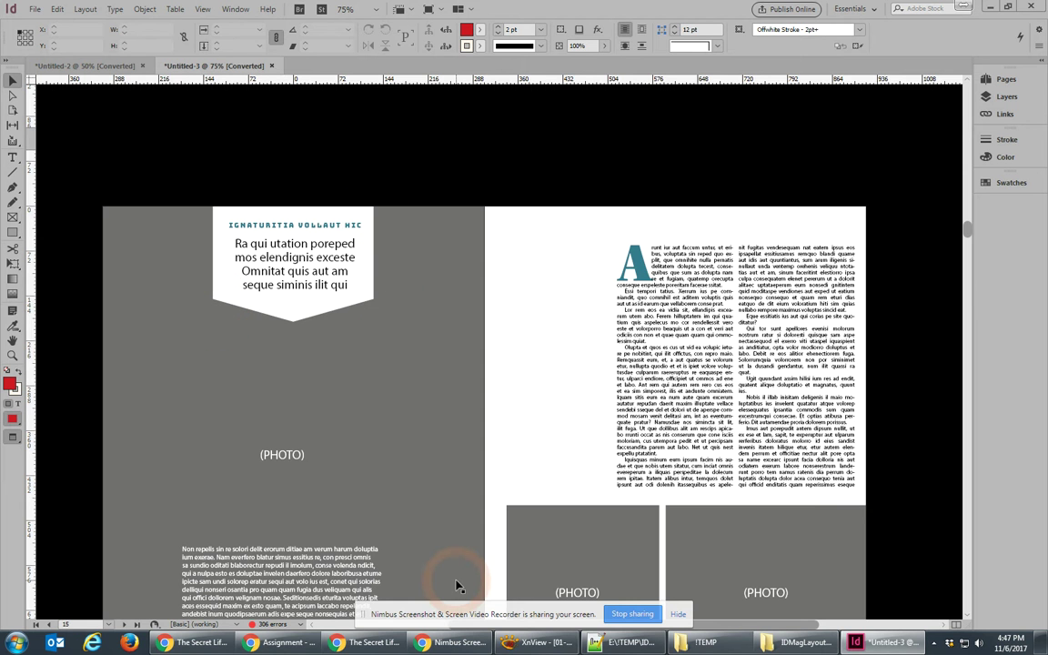
{"action": "scroll", "coordinate": [573, 435], "scroll_direction": "down", "scroll_amount": 10}
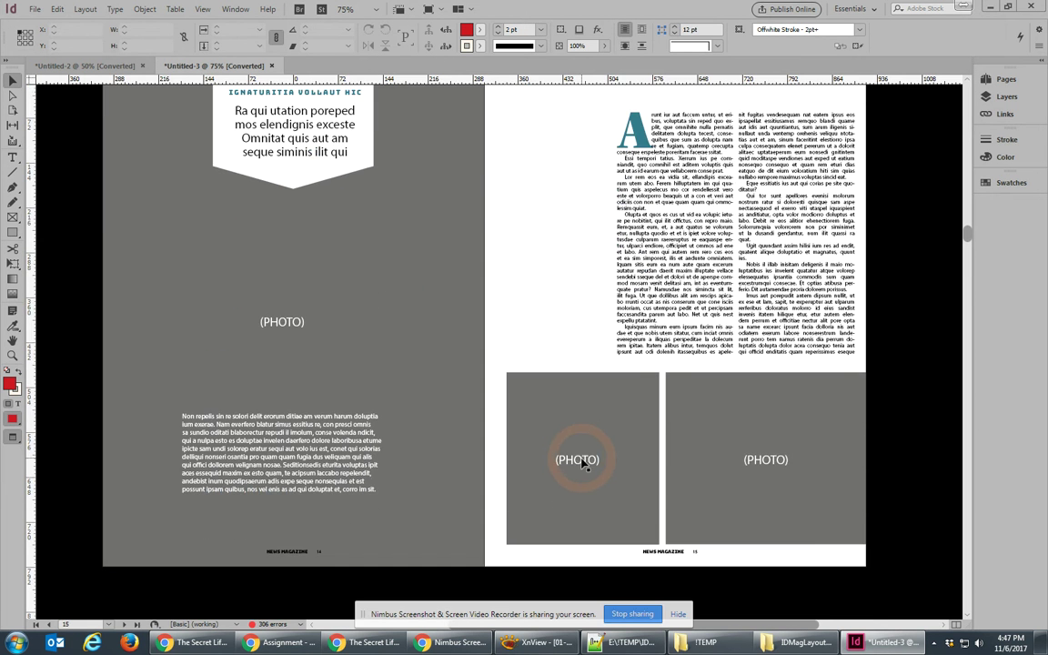
{"action": "scroll", "coordinate": [583, 477], "scroll_direction": "down", "scroll_amount": 10}
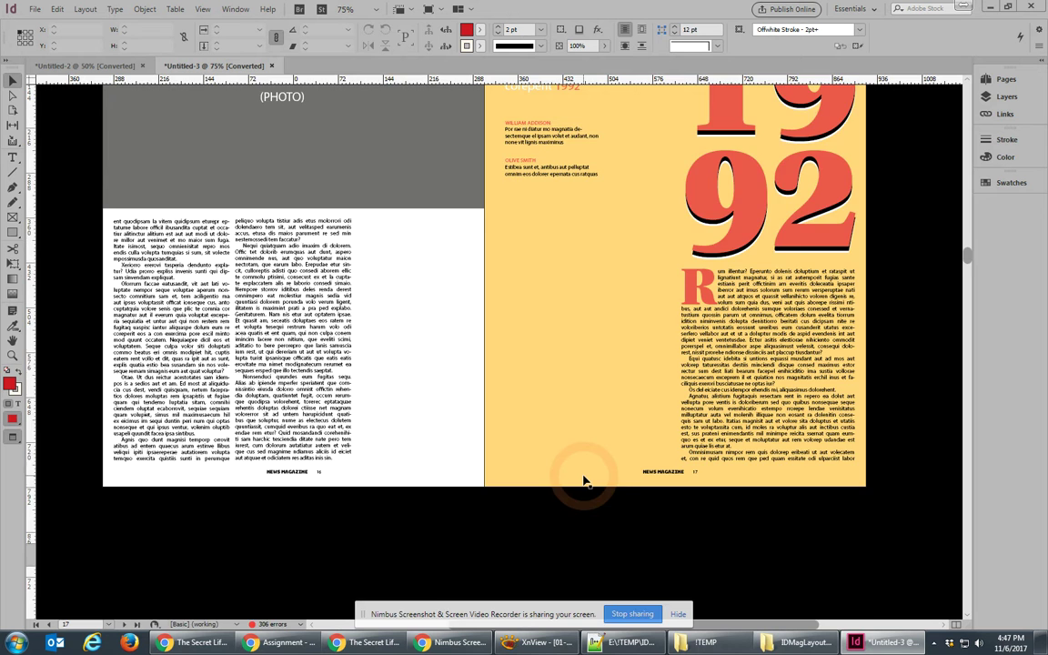
{"action": "scroll", "coordinate": [584, 479], "scroll_direction": "down", "scroll_amount": 4}
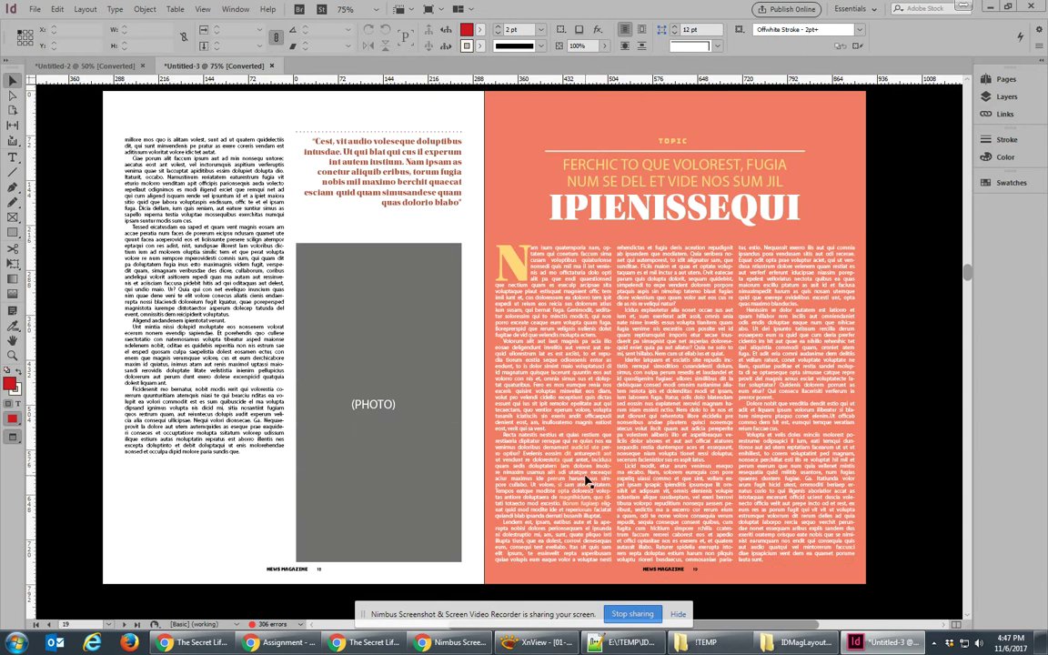
{"action": "left_click", "coordinate": [79, 69]}
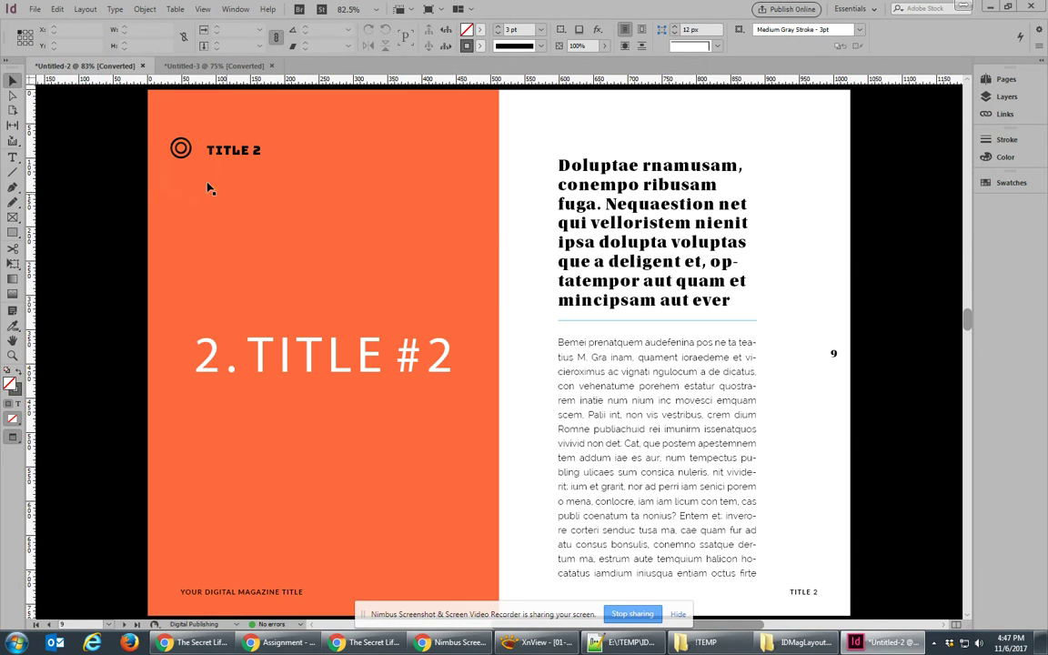
Zoom Untitled-2 out to 75% and scroll through its pages
{"action": "key", "text": "ctrl+minus"}
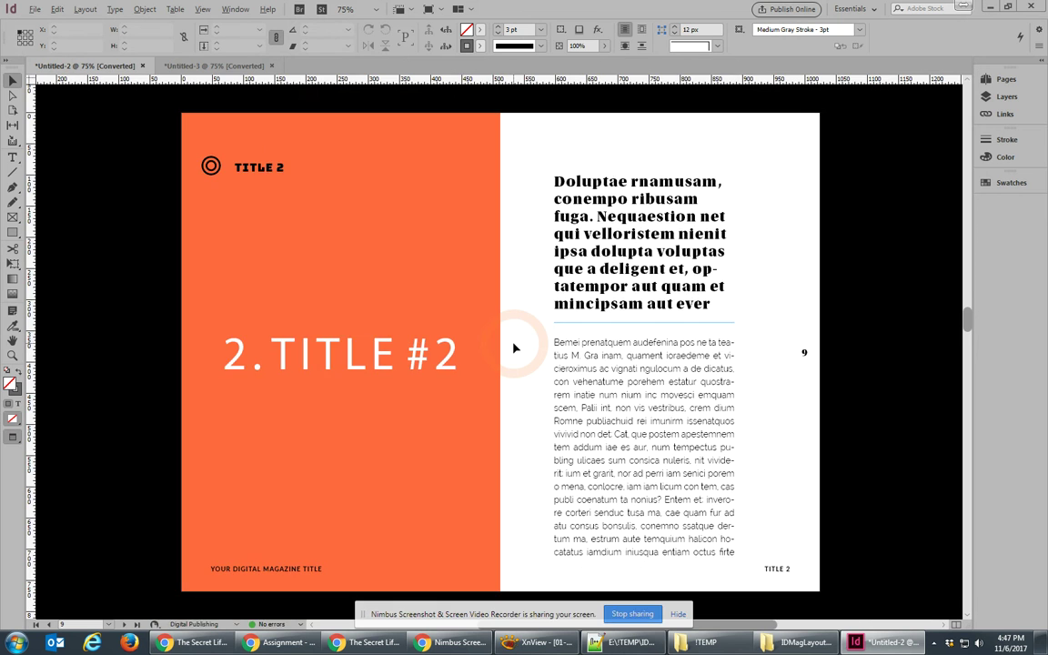
{"action": "scroll", "coordinate": [510, 351], "scroll_direction": "down", "scroll_amount": 4}
{"action": "scroll", "coordinate": [514, 348], "scroll_direction": "down", "scroll_amount": 9}
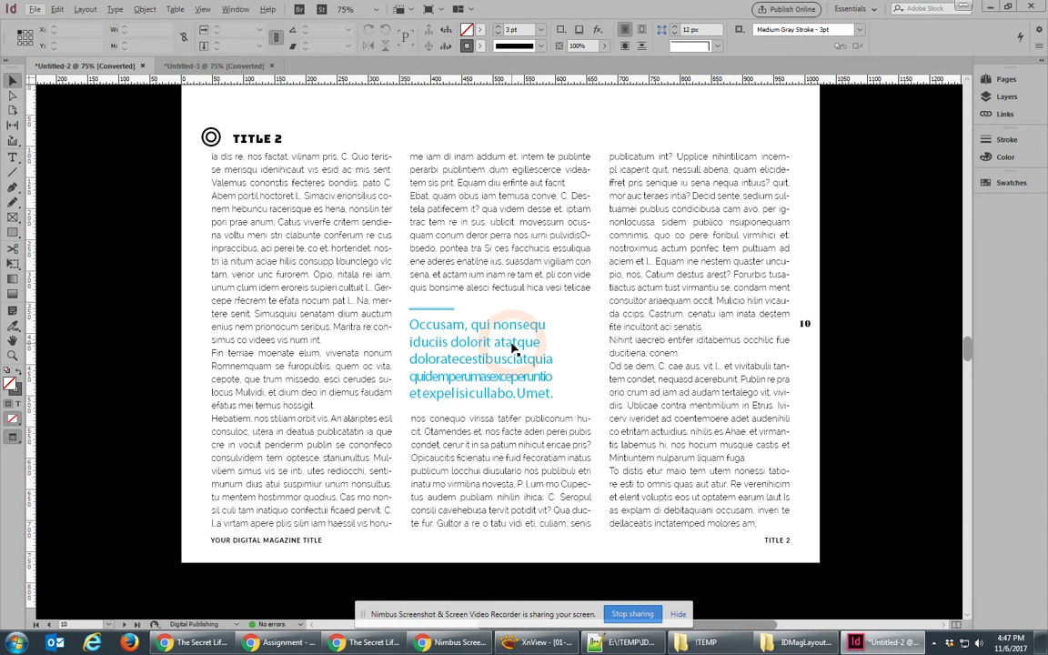
{"action": "scroll", "coordinate": [514, 349], "scroll_direction": "down", "scroll_amount": 15}
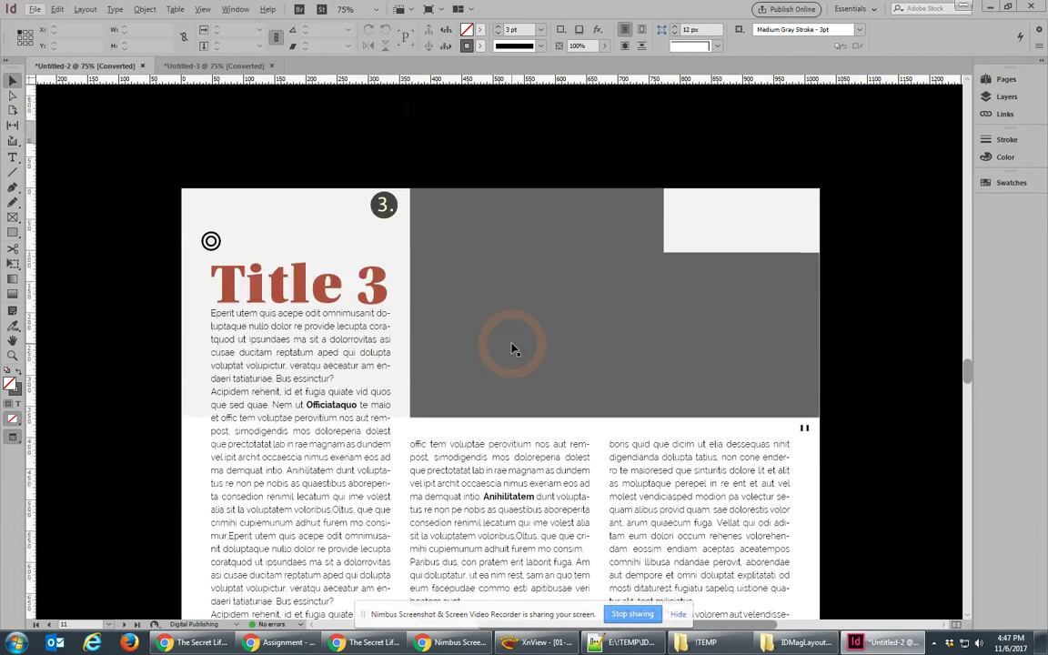
{"action": "scroll", "coordinate": [512, 348], "scroll_direction": "down", "scroll_amount": 15}
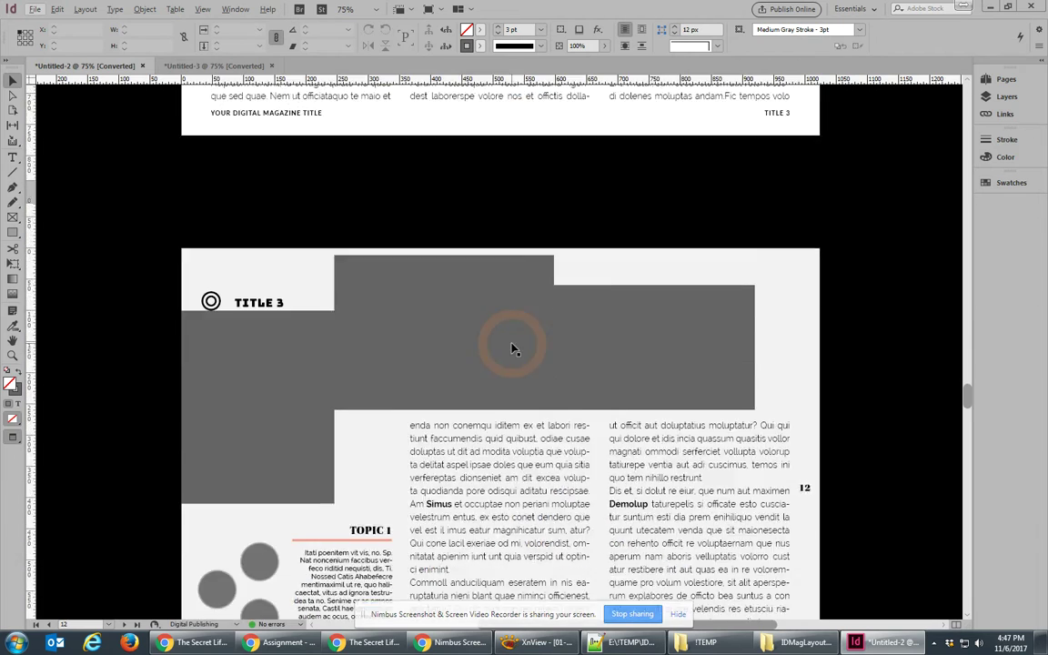
{"action": "scroll", "coordinate": [512, 349], "scroll_direction": "down", "scroll_amount": 15}
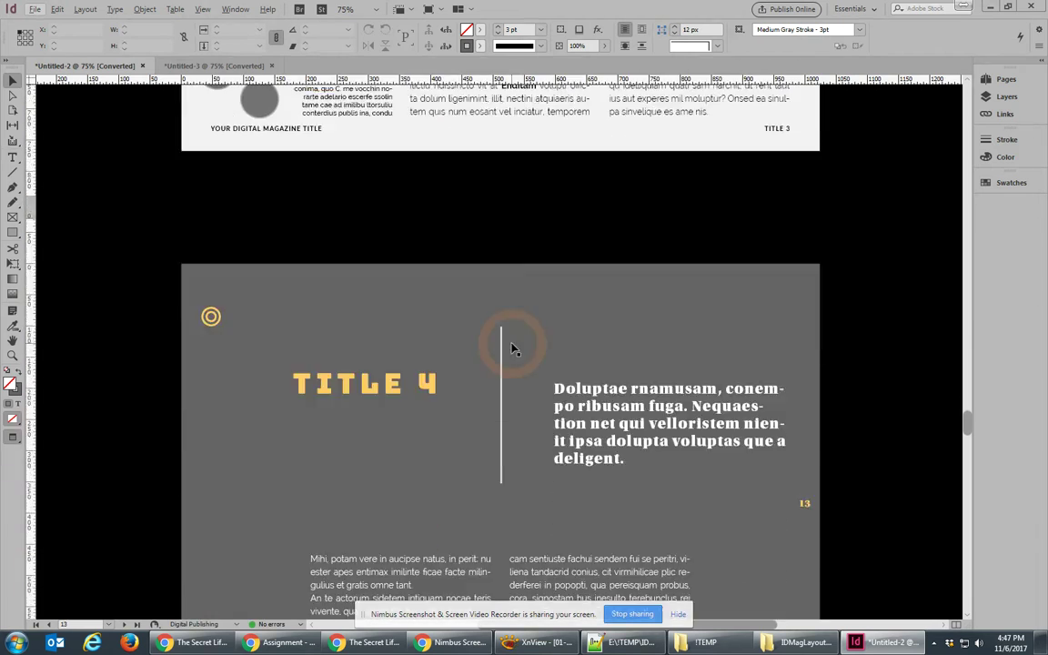
{"action": "scroll", "coordinate": [512, 348], "scroll_direction": "down", "scroll_amount": 8}
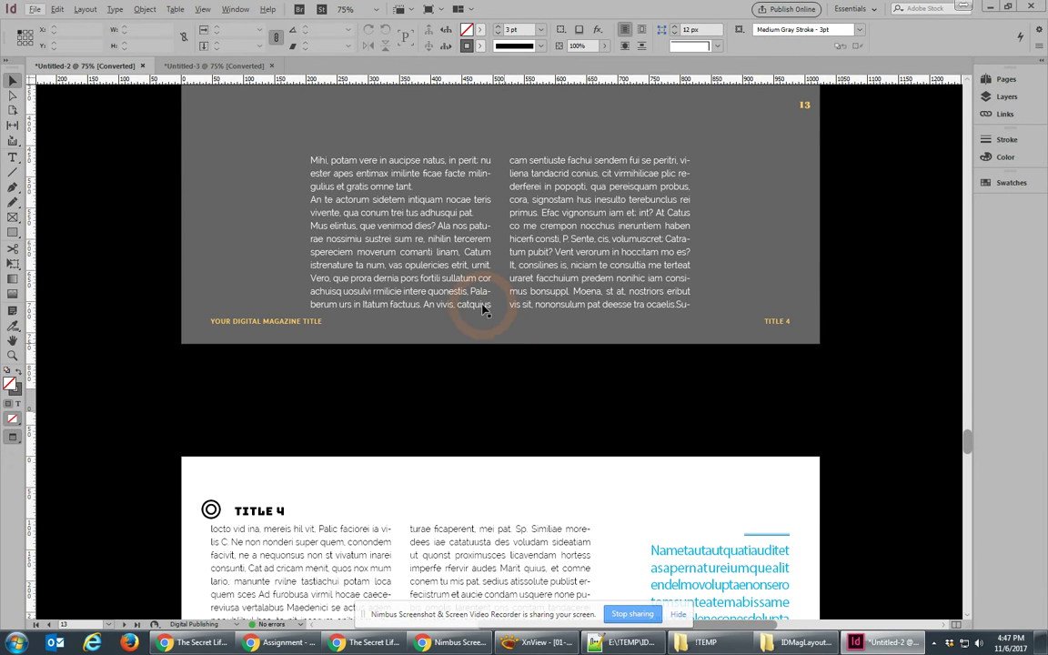
Close Untitled-2 and Untitled-3 without saving, and bring XnView to the front
{"action": "left_click", "coordinate": [141, 65]}
{"action": "key", "text": "n"}
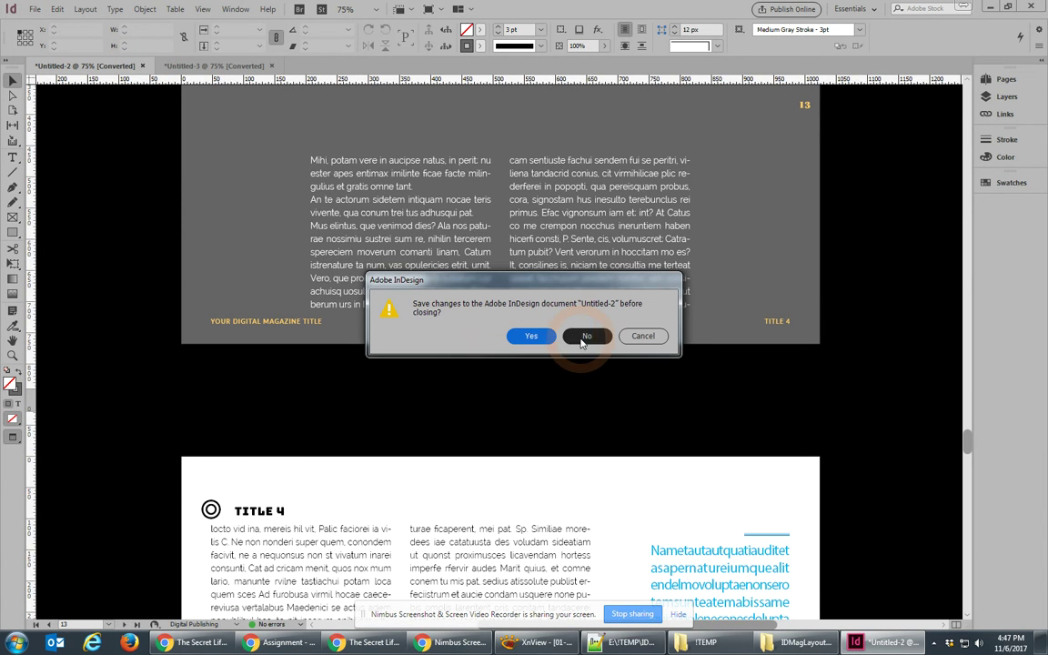
{"action": "left_click", "coordinate": [142, 65]}
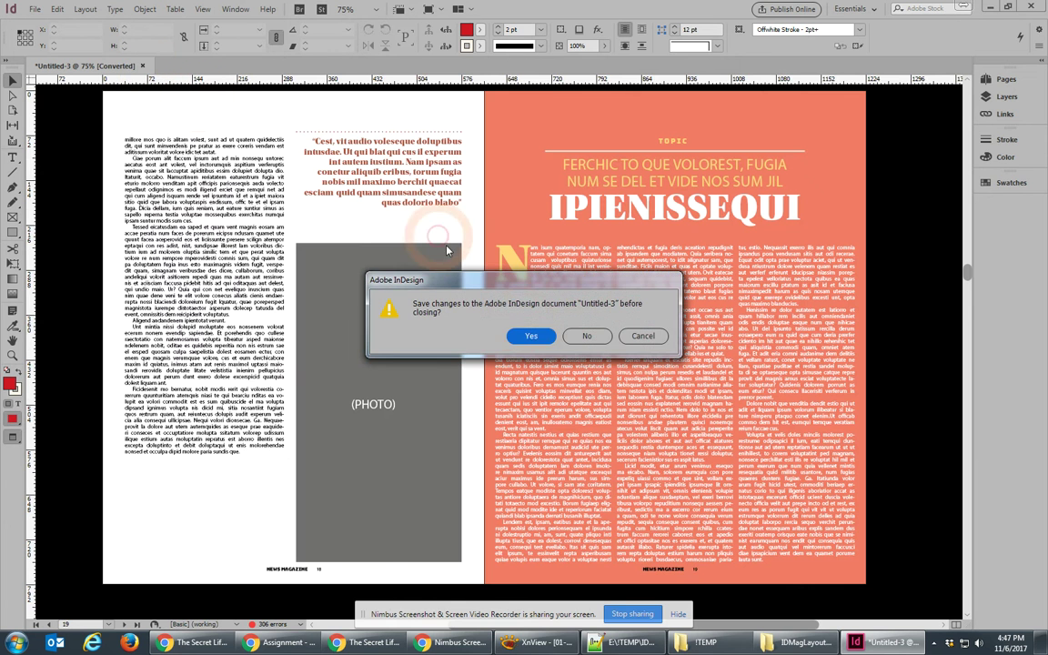
{"action": "left_click", "coordinate": [587, 336]}
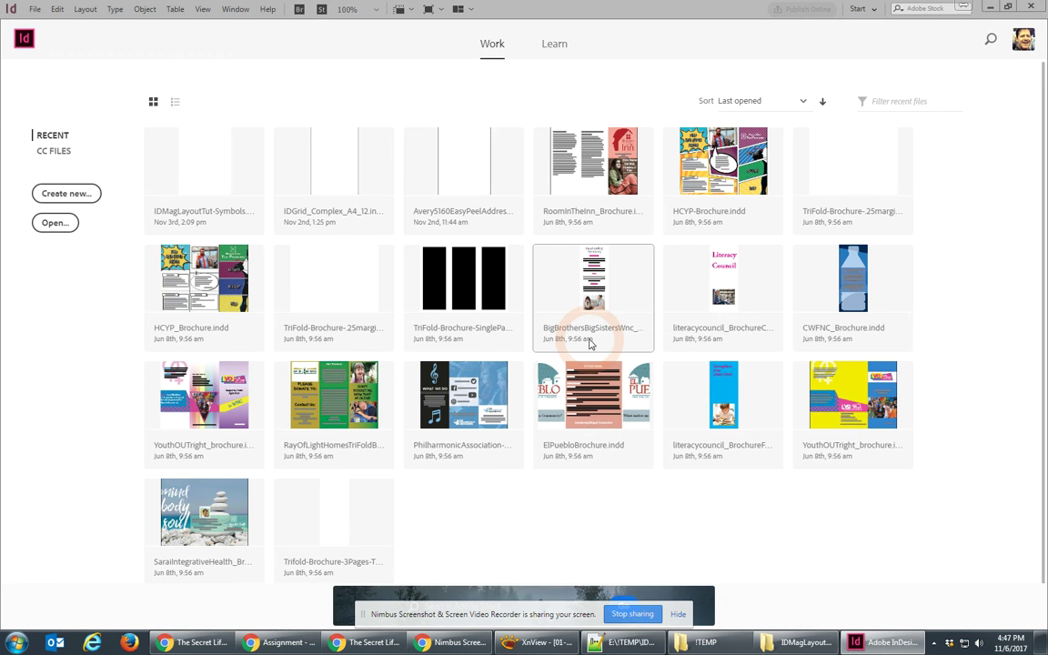
{"action": "left_click", "coordinate": [537, 642]}
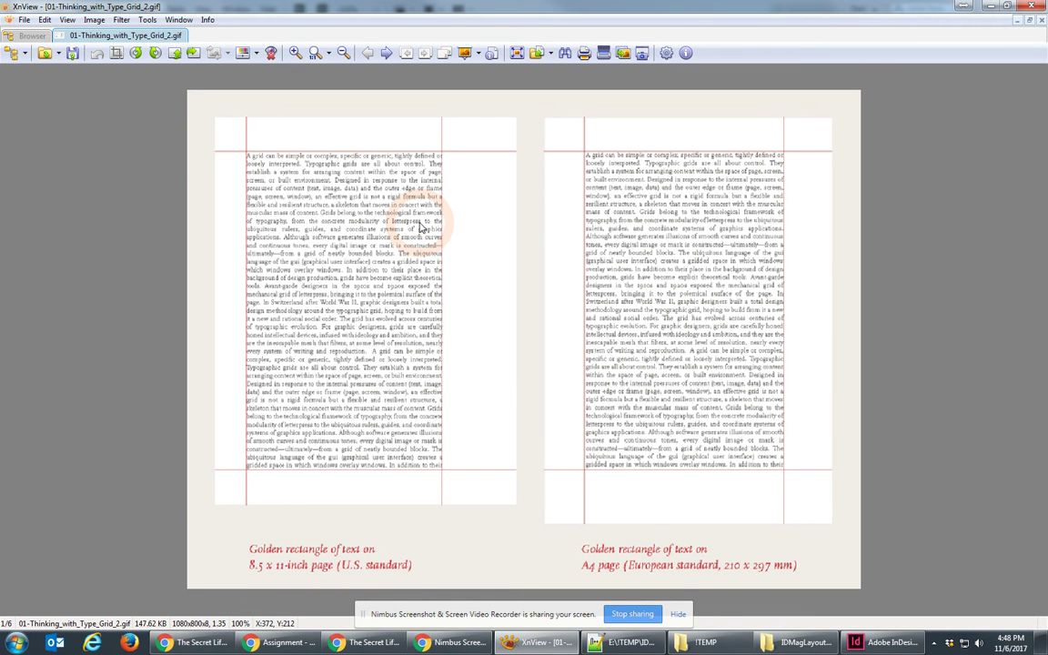
Scroll forward in XnView to the 06-Thinking_with_Type_Grid_6.gif example
{"action": "scroll", "coordinate": [421, 227], "scroll_direction": "down", "scroll_amount": 1}
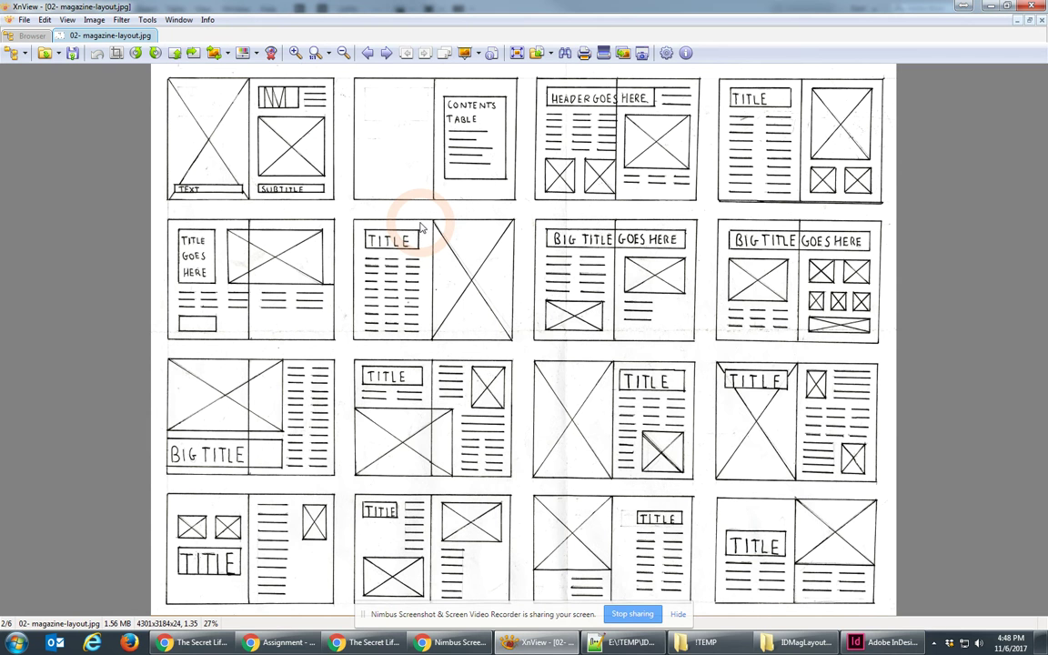
{"action": "scroll", "coordinate": [477, 257], "scroll_direction": "down", "scroll_amount": 1}
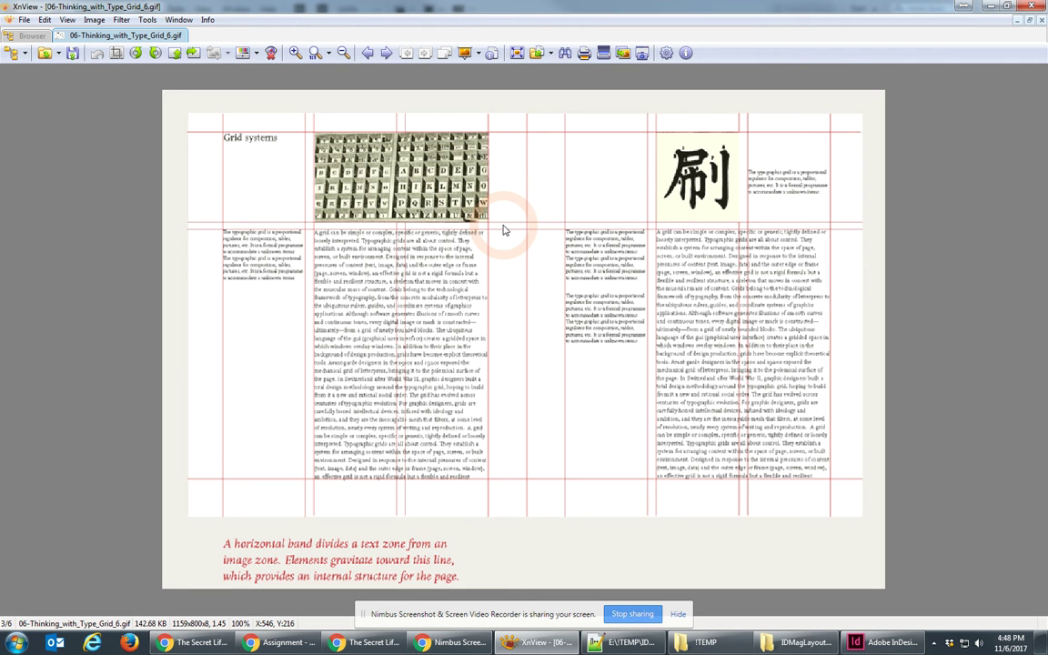
Browse the remaining grid images, pan the enlarged 12-column grid, and minimize XnView
{"action": "scroll", "coordinate": [545, 423], "scroll_direction": "down", "scroll_amount": 1}
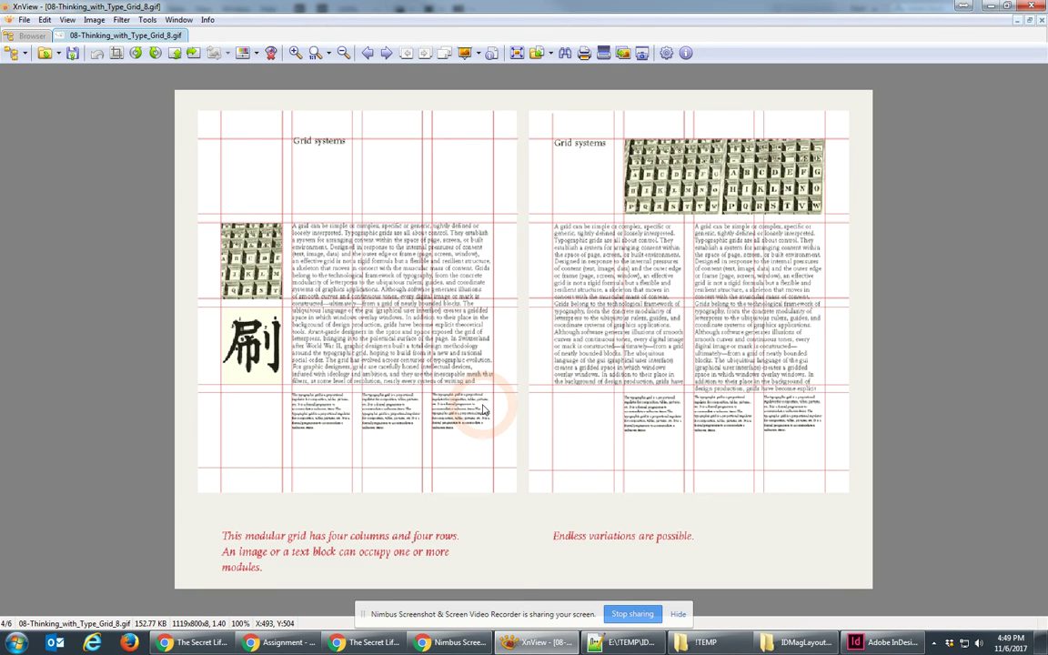
{"action": "scroll", "coordinate": [485, 411], "scroll_direction": "down", "scroll_amount": 1}
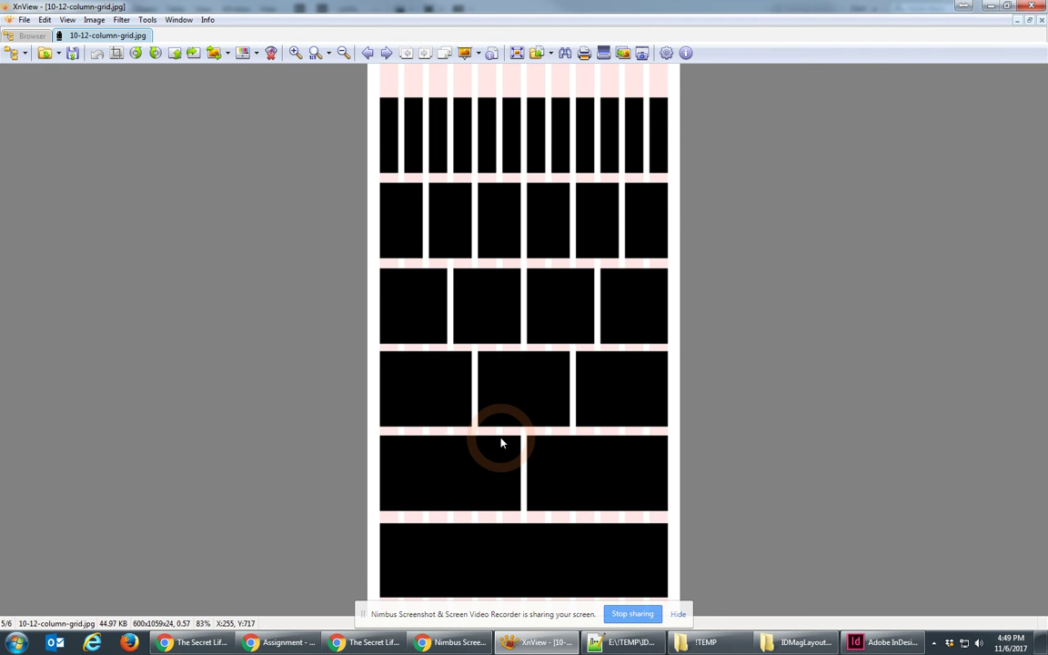
{"action": "scroll", "coordinate": [500, 443], "scroll_direction": "up", "scroll_amount": 3}
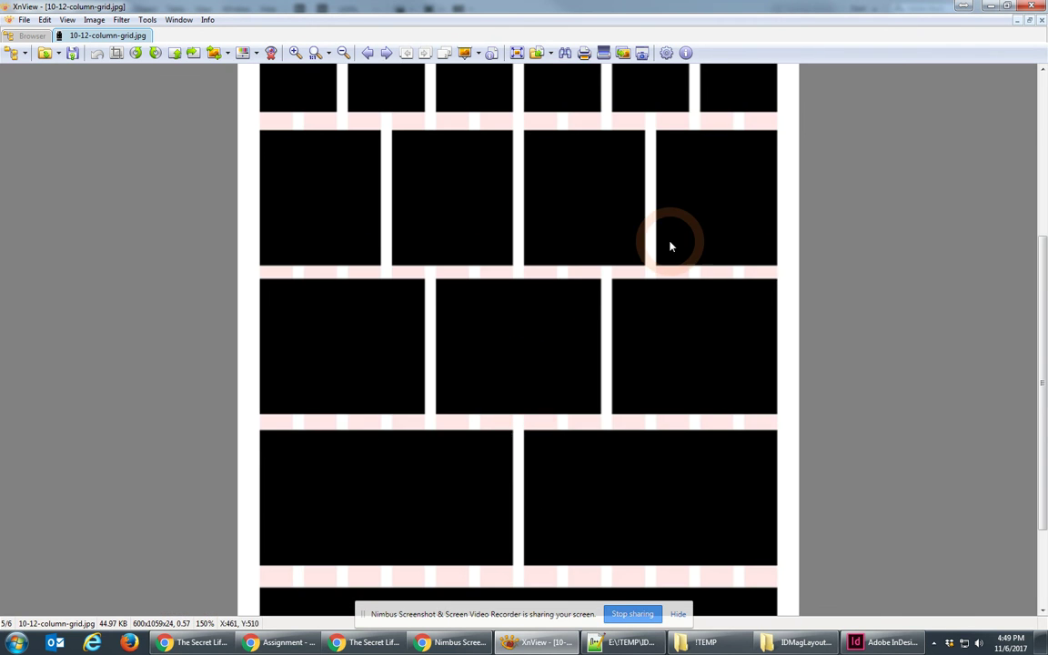
{"action": "left_click_drag", "start_coordinate": [669, 246], "coordinate": [688, 408]}
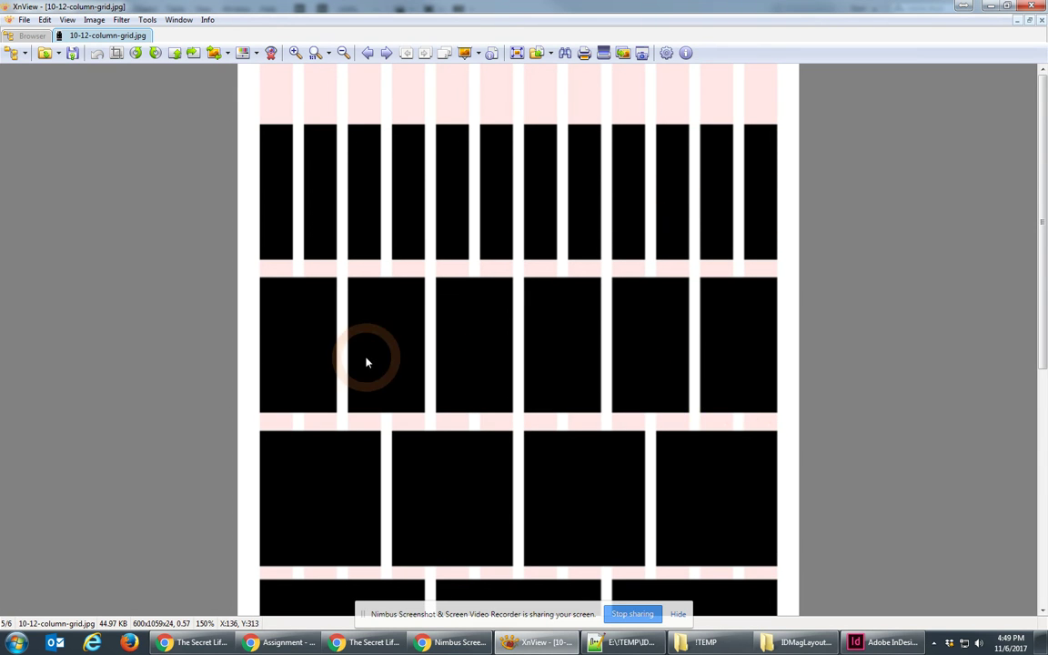
{"action": "left_click_drag", "start_coordinate": [539, 502], "coordinate": [552, 233]}
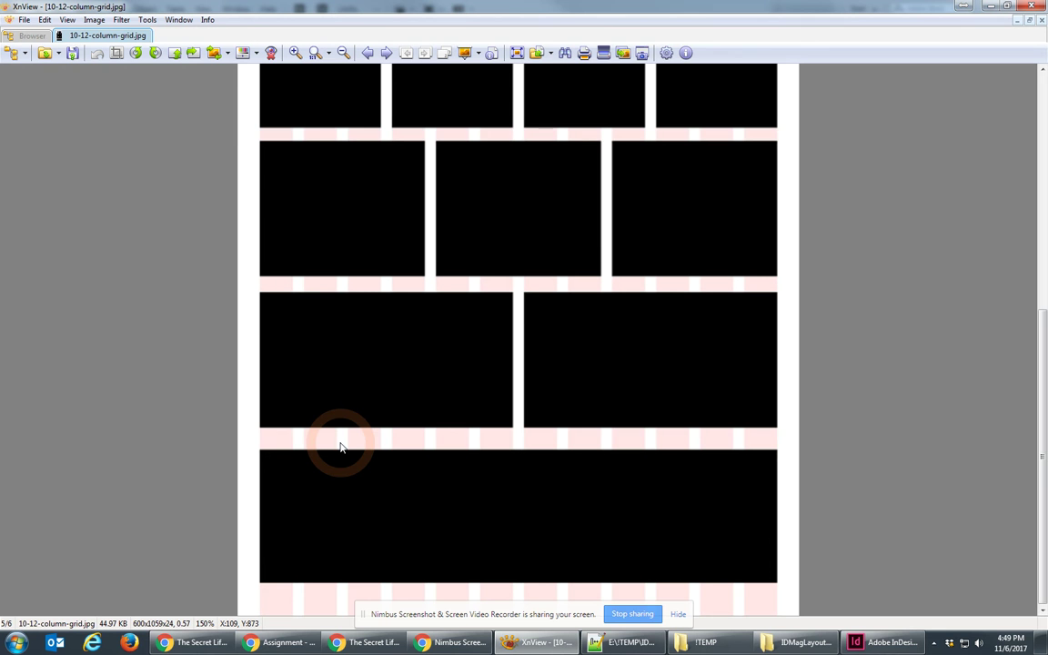
{"action": "scroll", "coordinate": [397, 450], "scroll_direction": "down", "scroll_amount": 1}
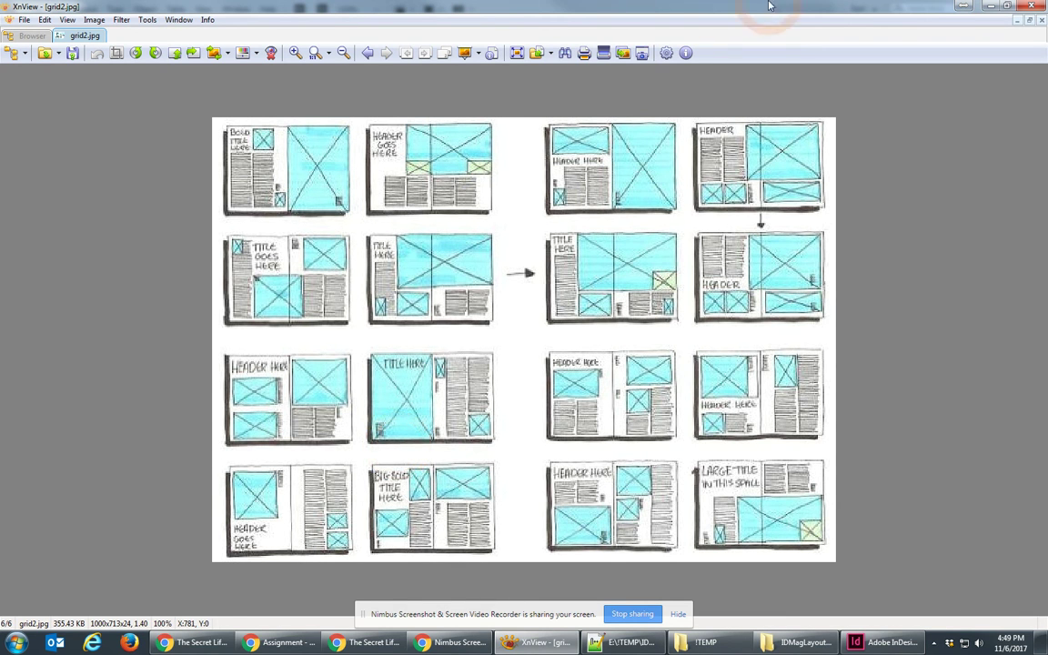
{"action": "left_click", "coordinate": [964, 7]}
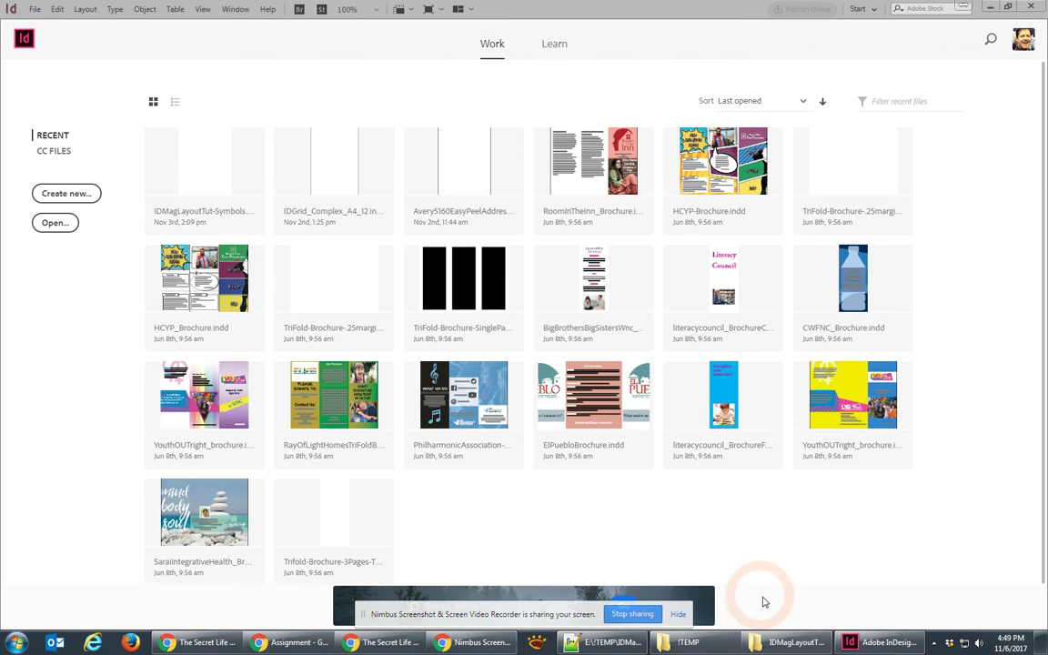
Start a new document, compare the Print, Web and Mobile presets, and pick Print Letter
{"action": "mouse_move", "coordinate": [855, 646]}
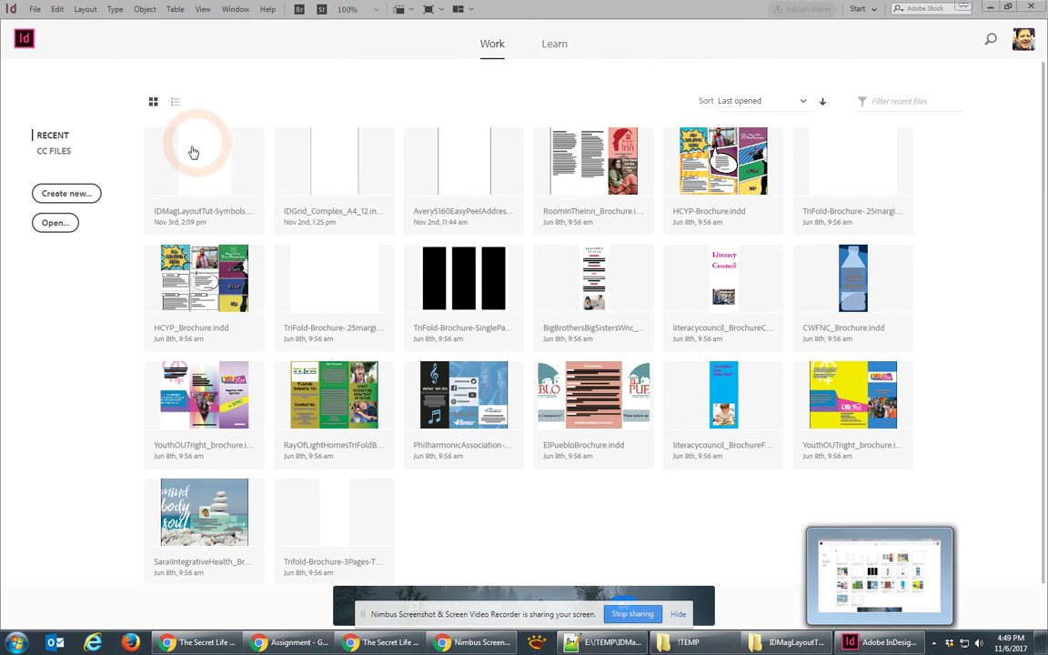
{"action": "left_click", "coordinate": [73, 195]}
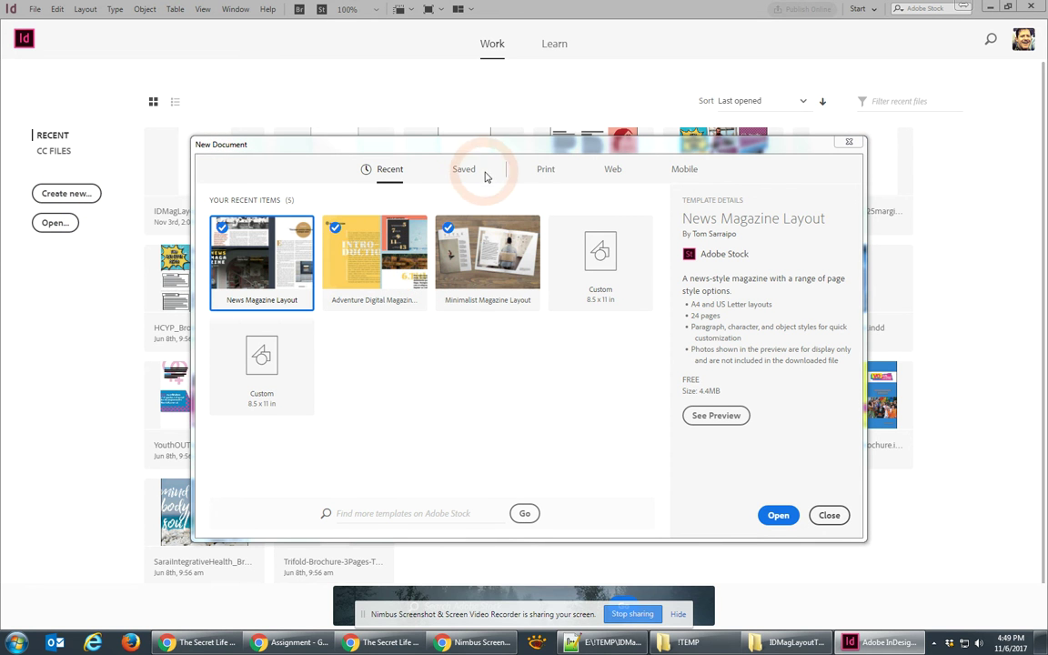
{"action": "left_click", "coordinate": [544, 173]}
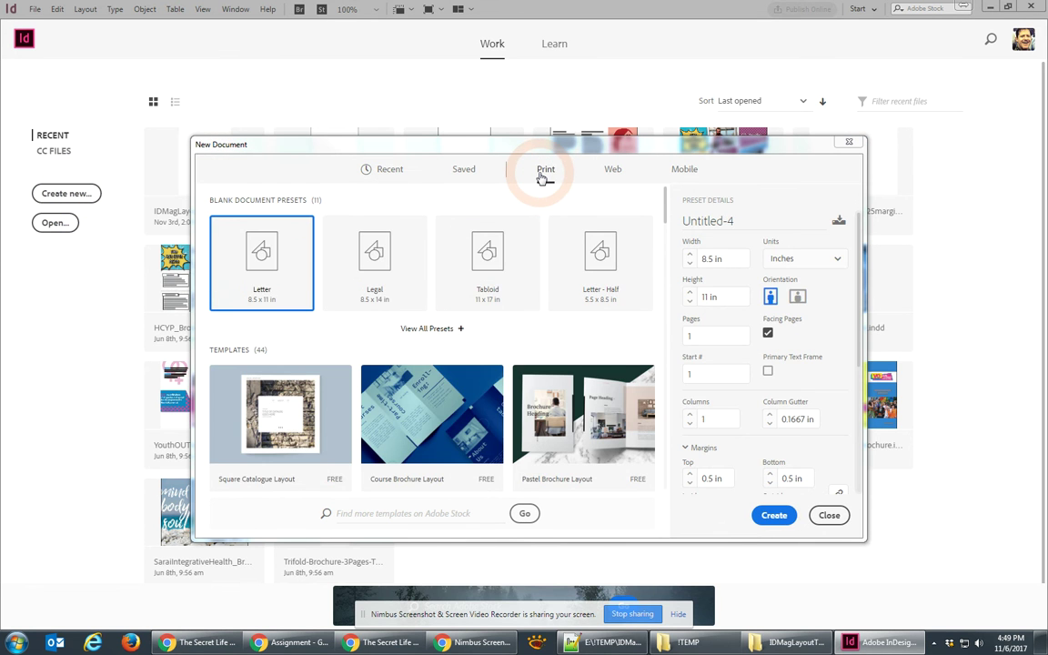
{"action": "left_click", "coordinate": [613, 171]}
{"action": "left_click", "coordinate": [681, 172]}
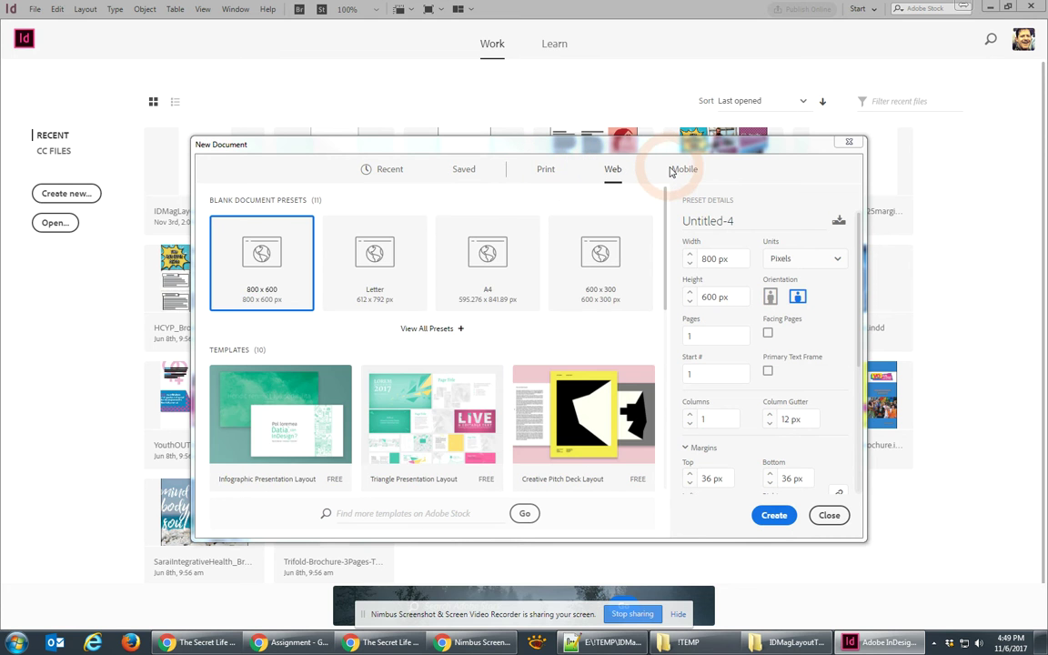
{"action": "left_click", "coordinate": [544, 172]}
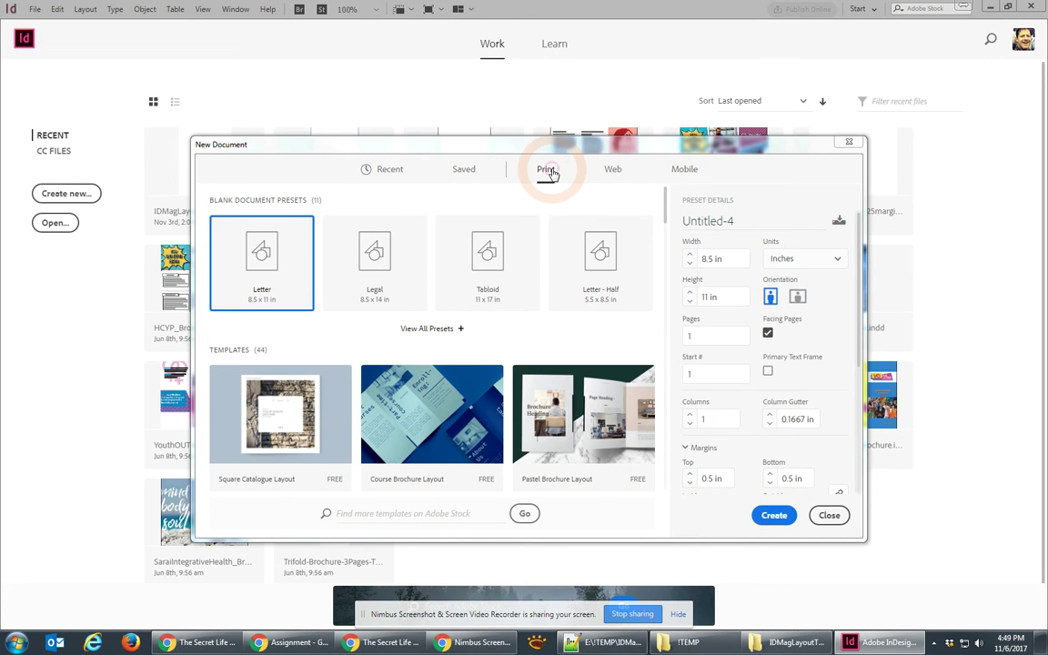
{"action": "left_click", "coordinate": [240, 266]}
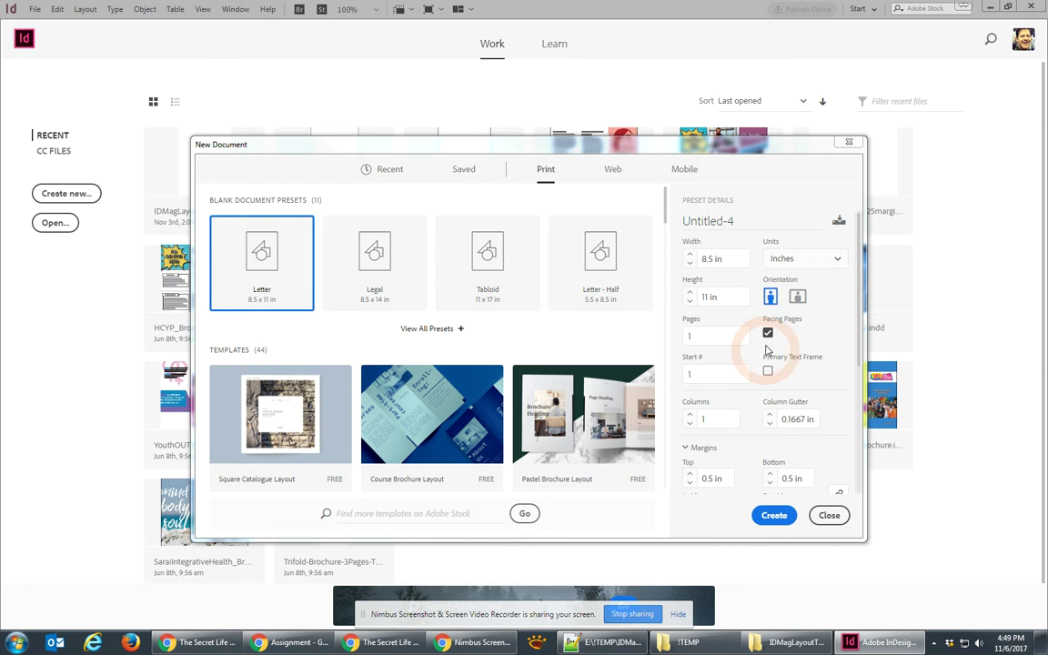
Try Picas as the measurement units, settling back on Inches
{"action": "left_click", "coordinate": [788, 260]}
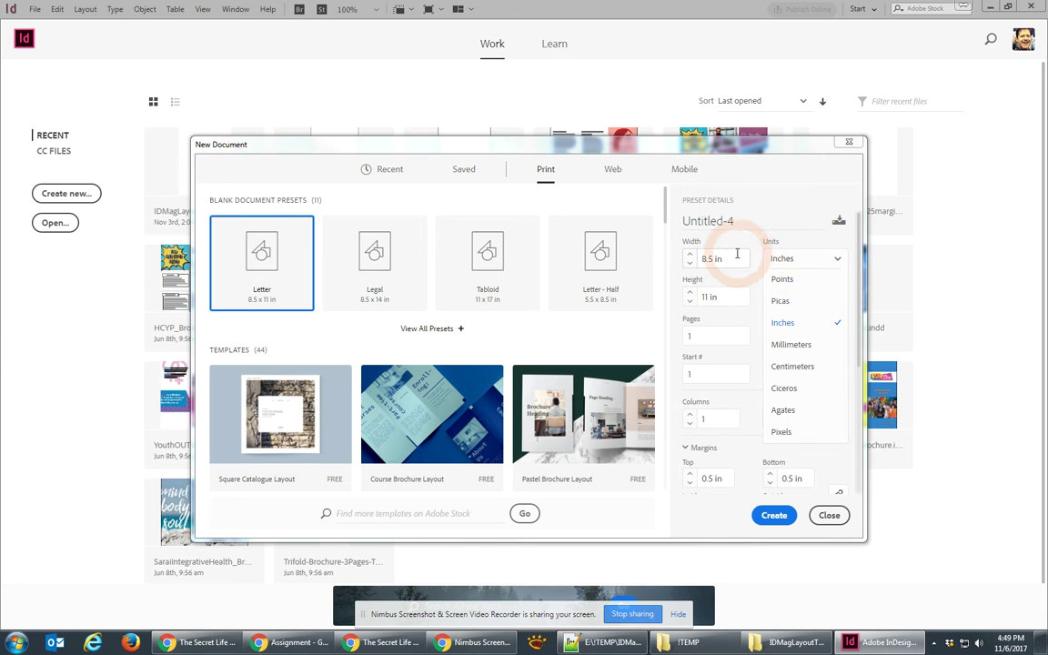
{"action": "left_click", "coordinate": [780, 301]}
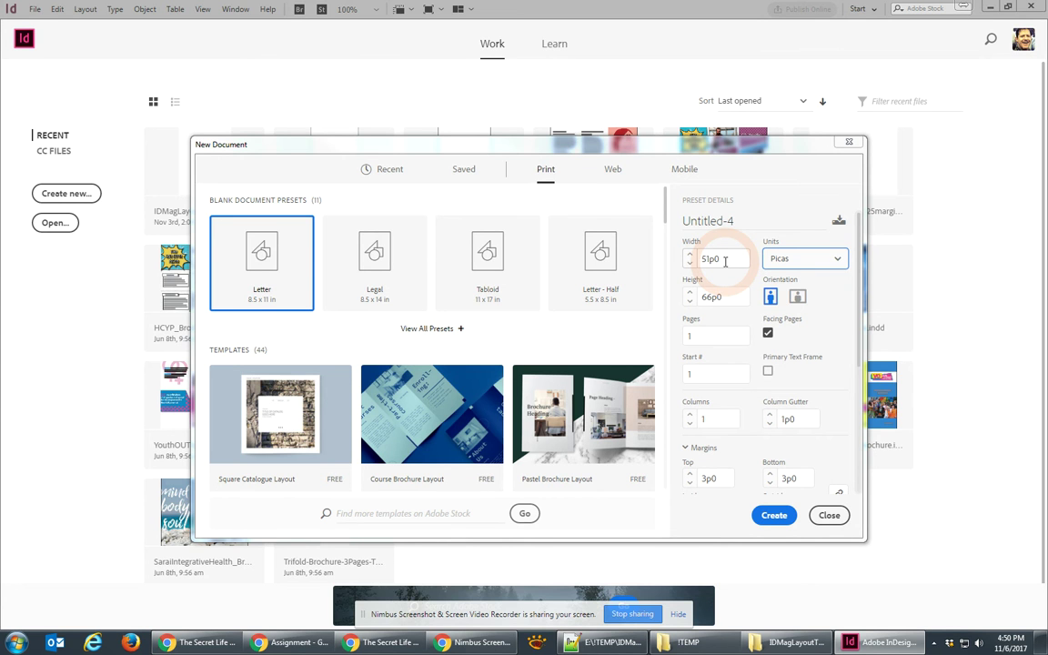
{"action": "left_click", "coordinate": [778, 260]}
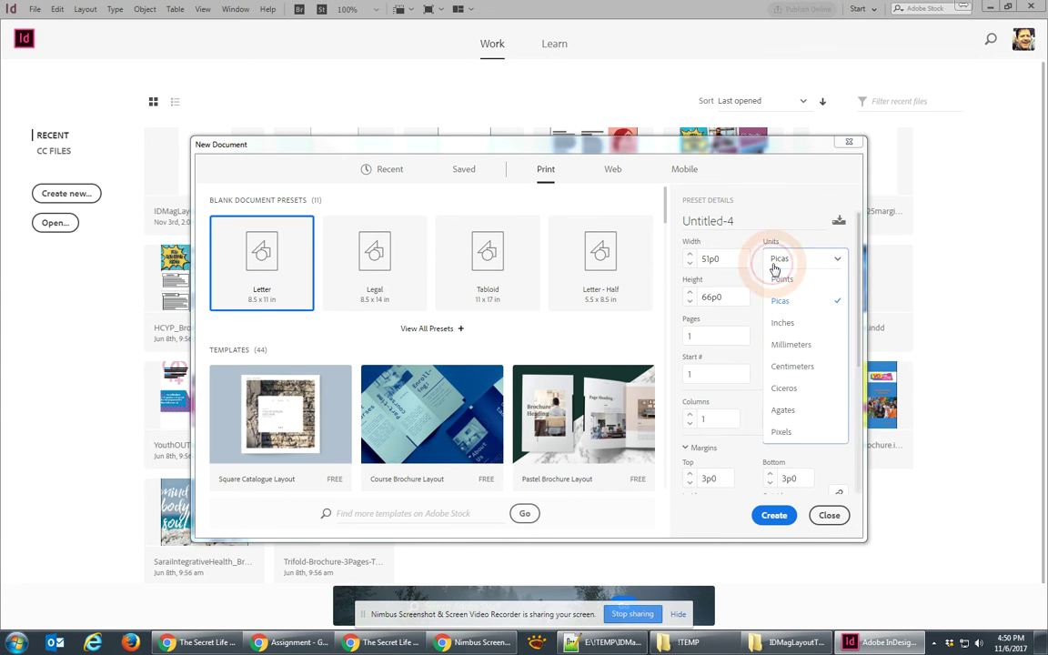
{"action": "left_click", "coordinate": [788, 324]}
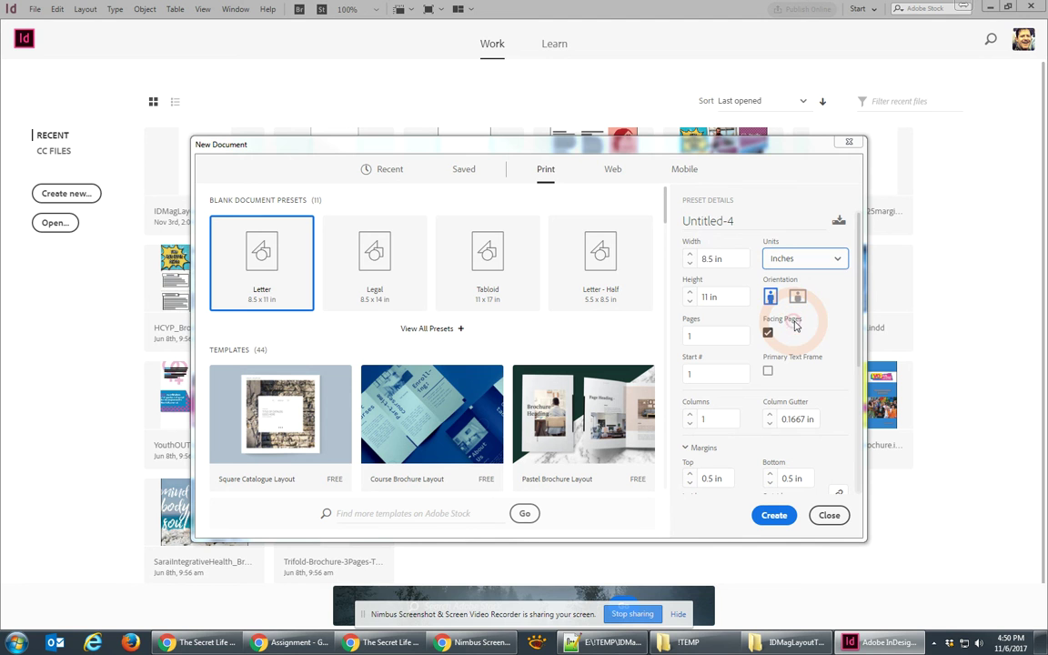
{"action": "left_click", "coordinate": [807, 260]}
{"action": "left_click", "coordinate": [783, 303]}
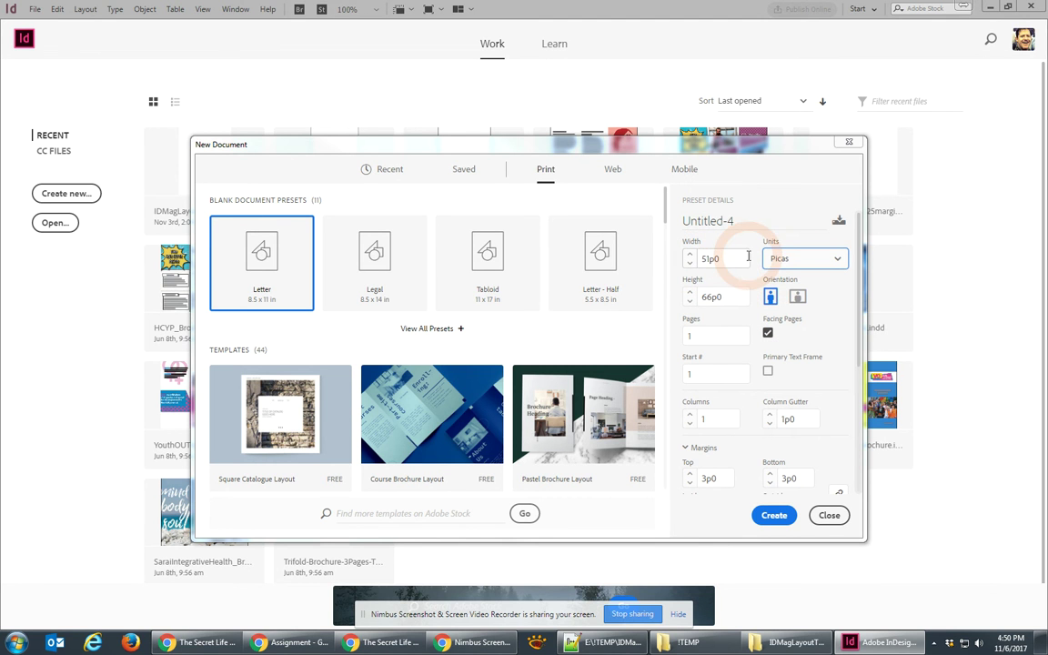
{"action": "left_click", "coordinate": [797, 265]}
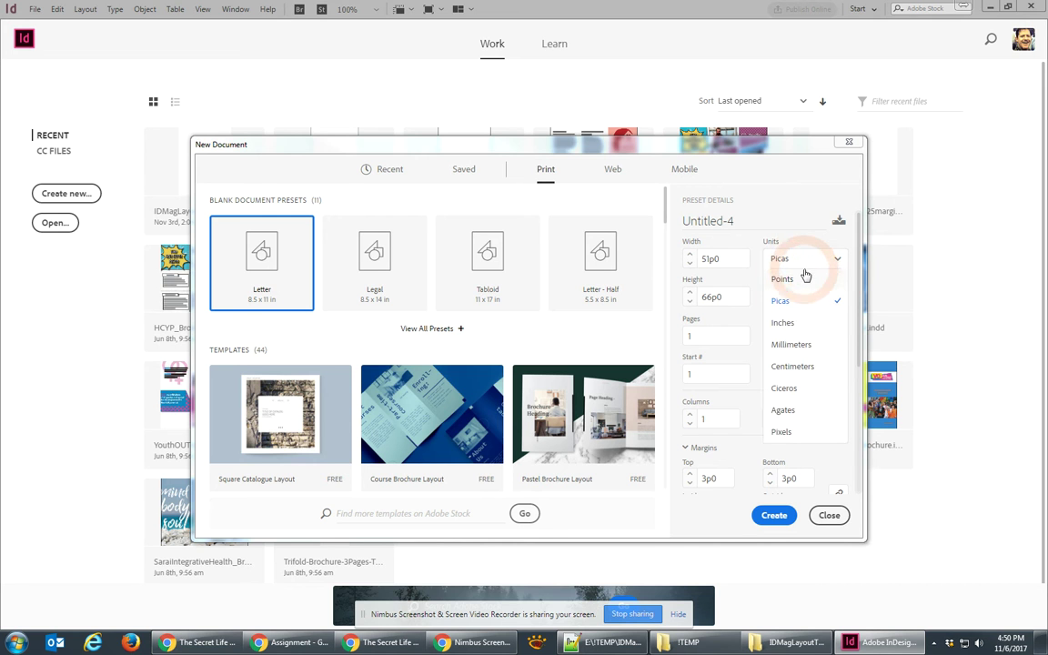
{"action": "left_click", "coordinate": [785, 323]}
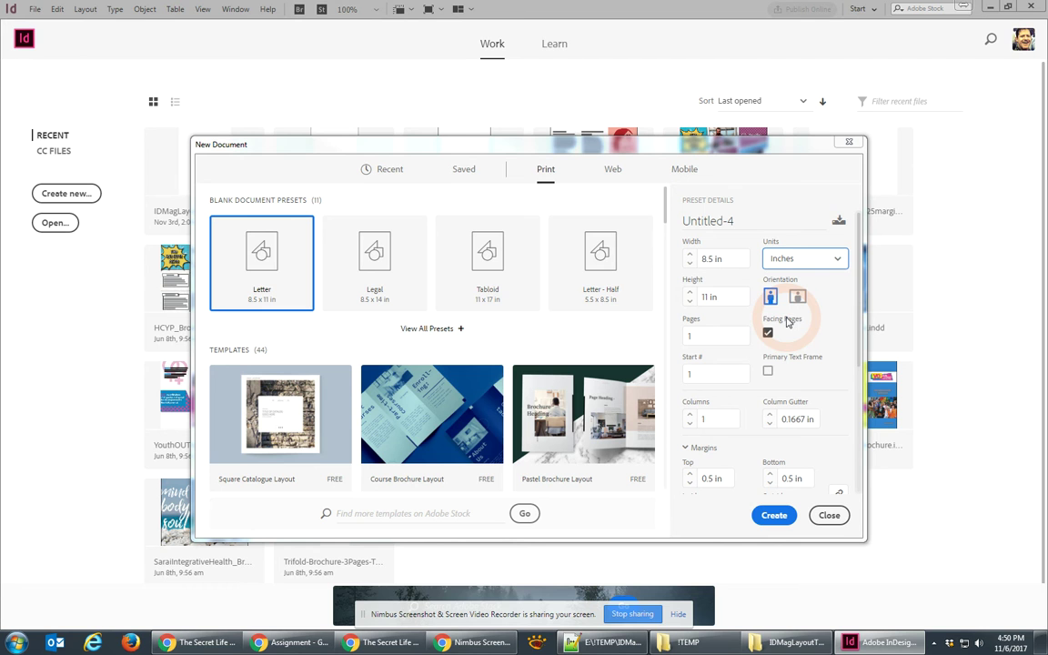
Set Pages to 2 and a 0.125 in bleed on all sides, then create the document
{"action": "left_click", "coordinate": [723, 338]}
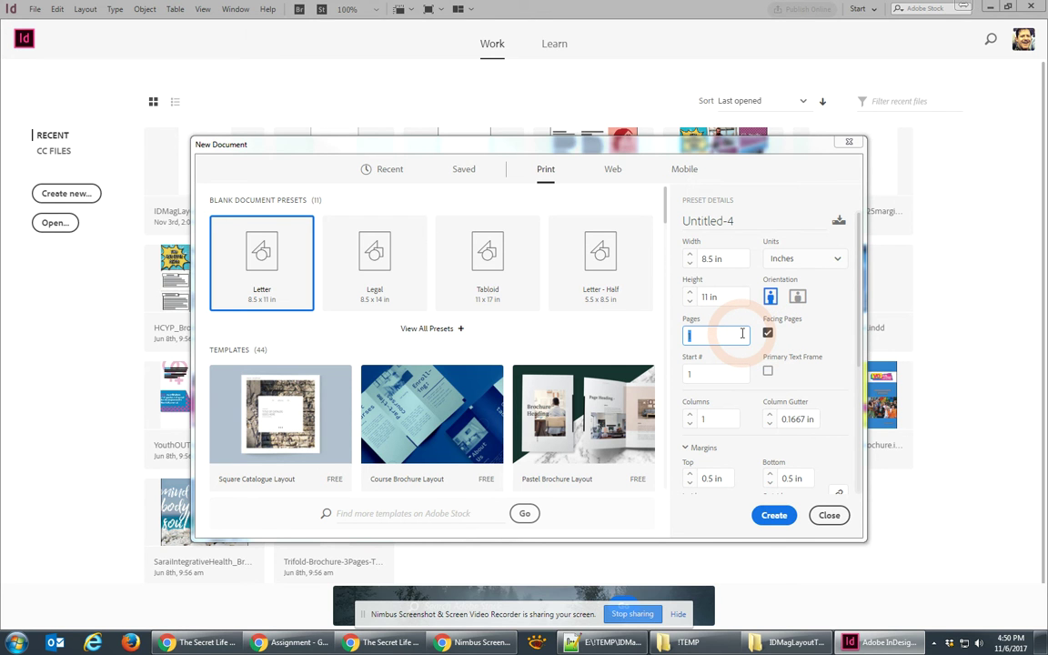
{"action": "type", "text": "2"}
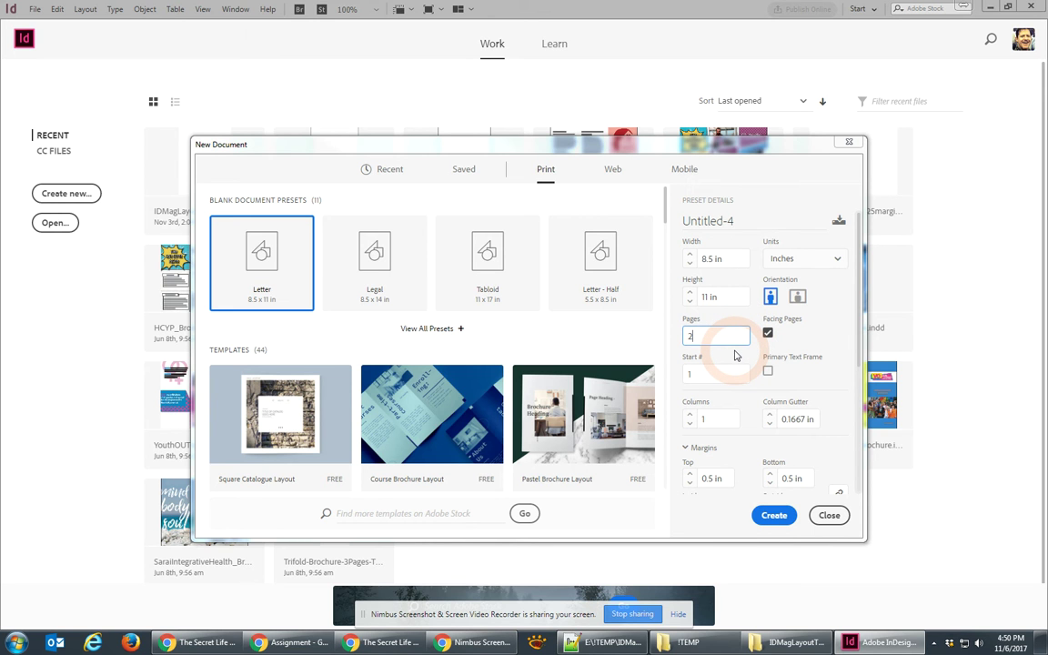
{"action": "left_click", "coordinate": [746, 388]}
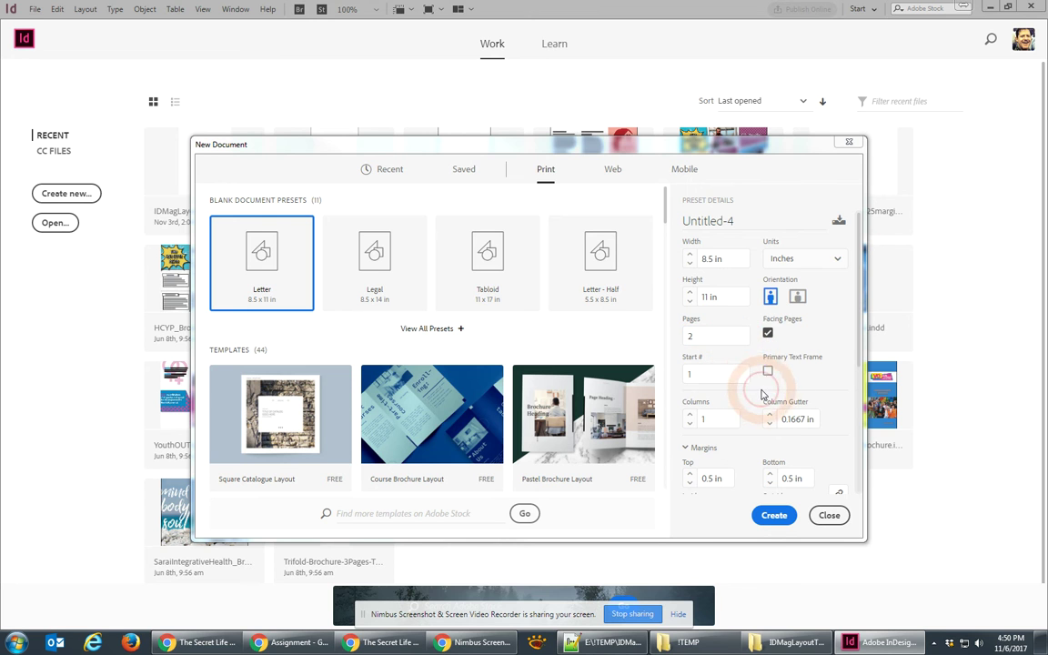
{"action": "scroll", "coordinate": [746, 388], "scroll_direction": "down", "scroll_amount": 3}
{"action": "left_click", "coordinate": [706, 353]}
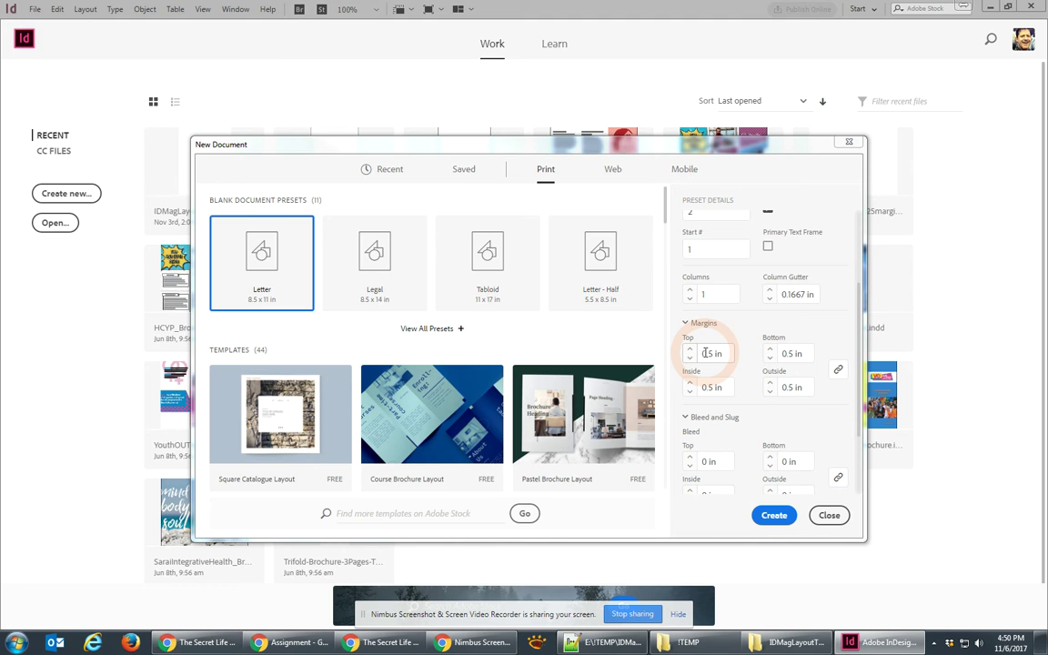
{"action": "scroll", "coordinate": [728, 382], "scroll_direction": "down", "scroll_amount": 2}
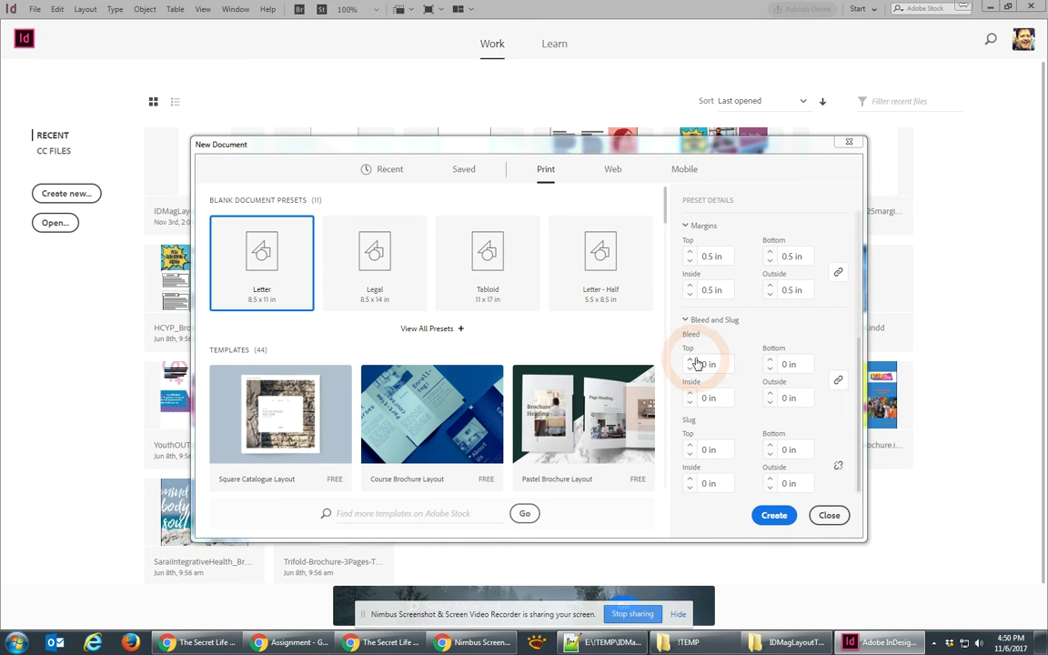
{"action": "type", "text": "0.125"}
{"action": "left_click", "coordinate": [721, 397]}
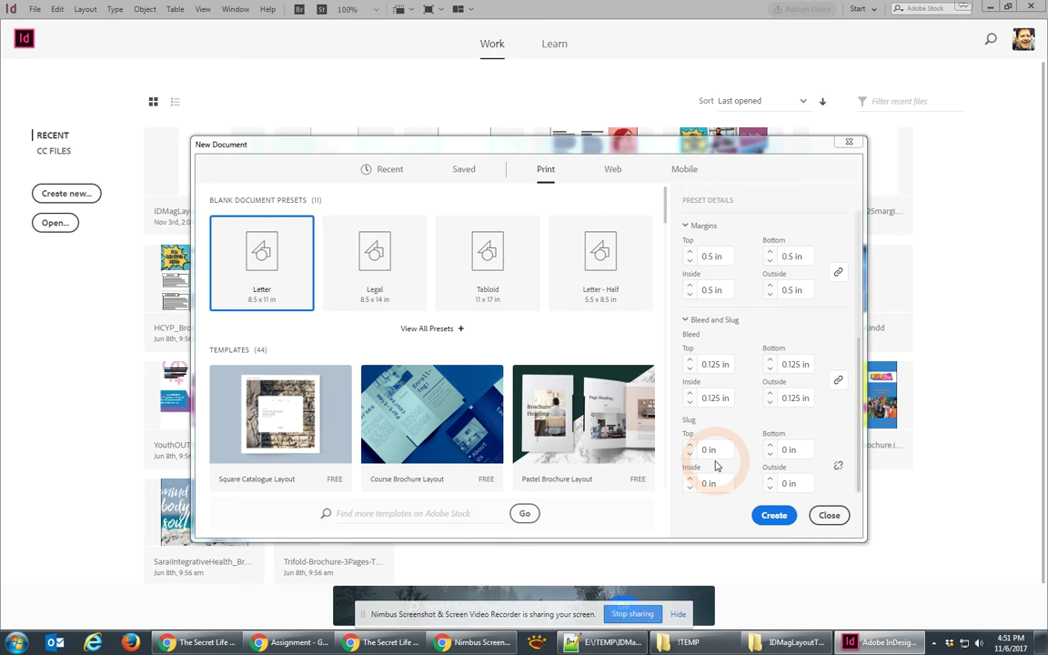
{"action": "left_click", "coordinate": [772, 515]}
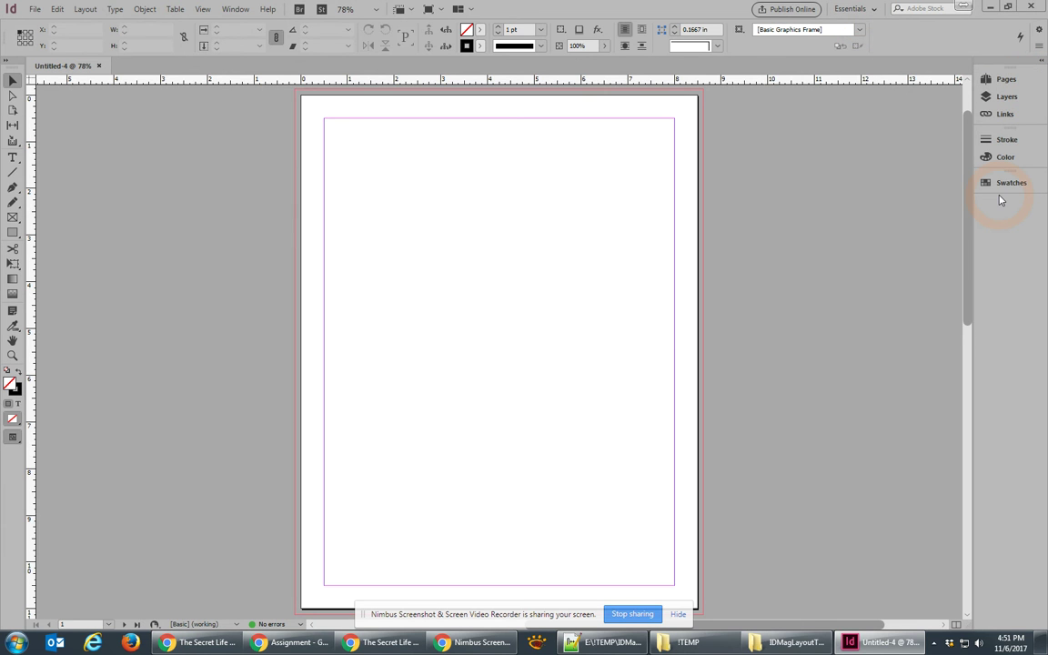
Switch from DME SETUP to the Typography workspace and reset Typography to its defaults
{"action": "left_click", "coordinate": [864, 10]}
{"action": "left_click", "coordinate": [871, 23]}
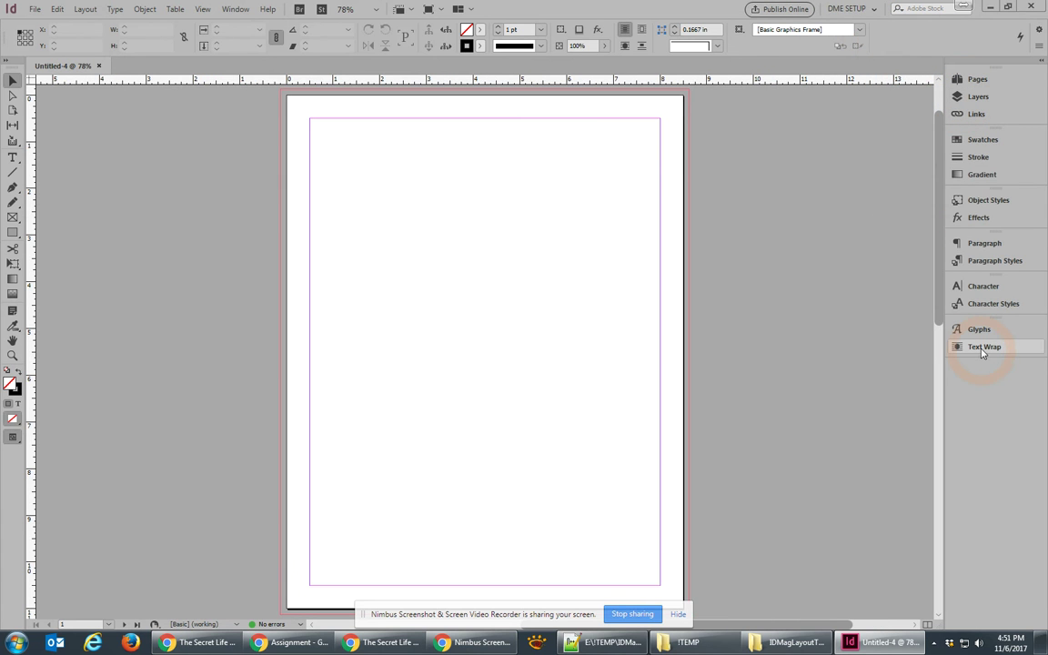
{"action": "left_click", "coordinate": [837, 16]}
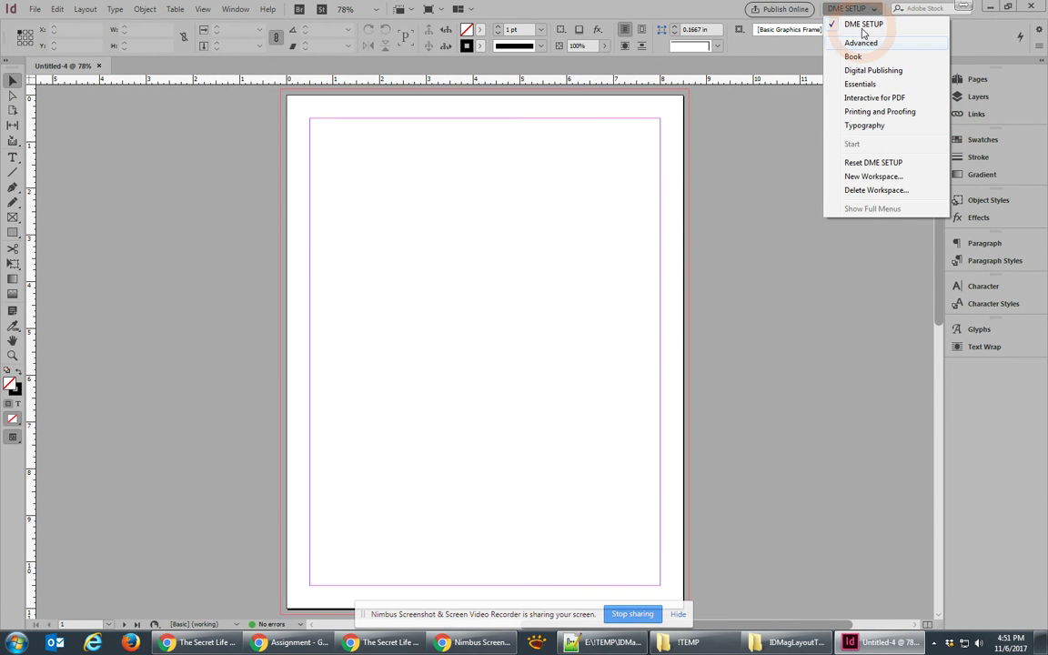
{"action": "left_click", "coordinate": [864, 122]}
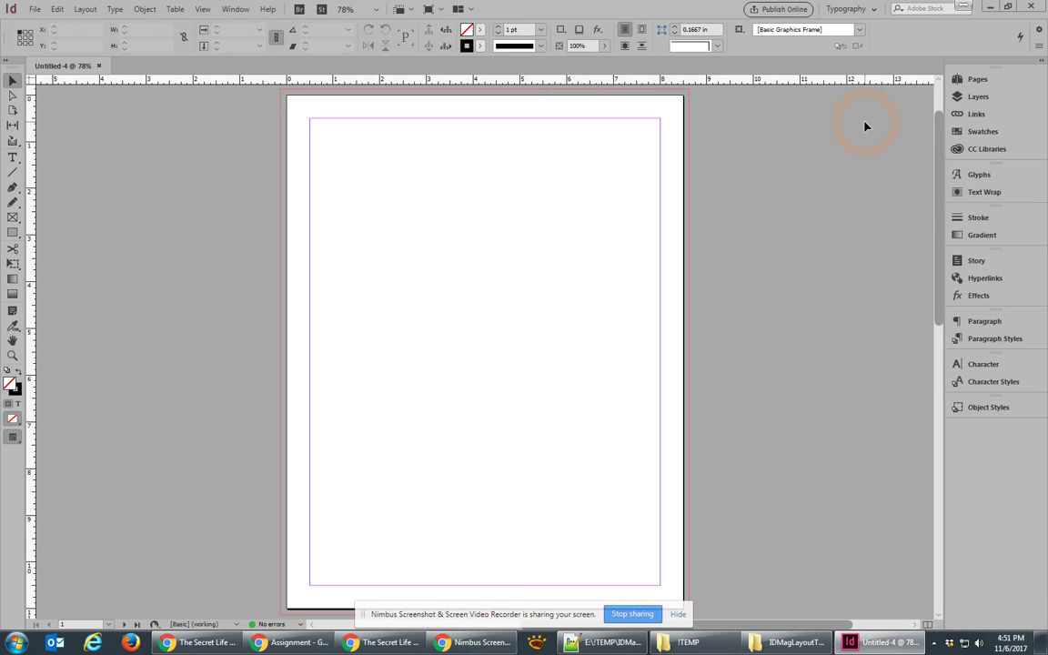
{"action": "left_click", "coordinate": [848, 9]}
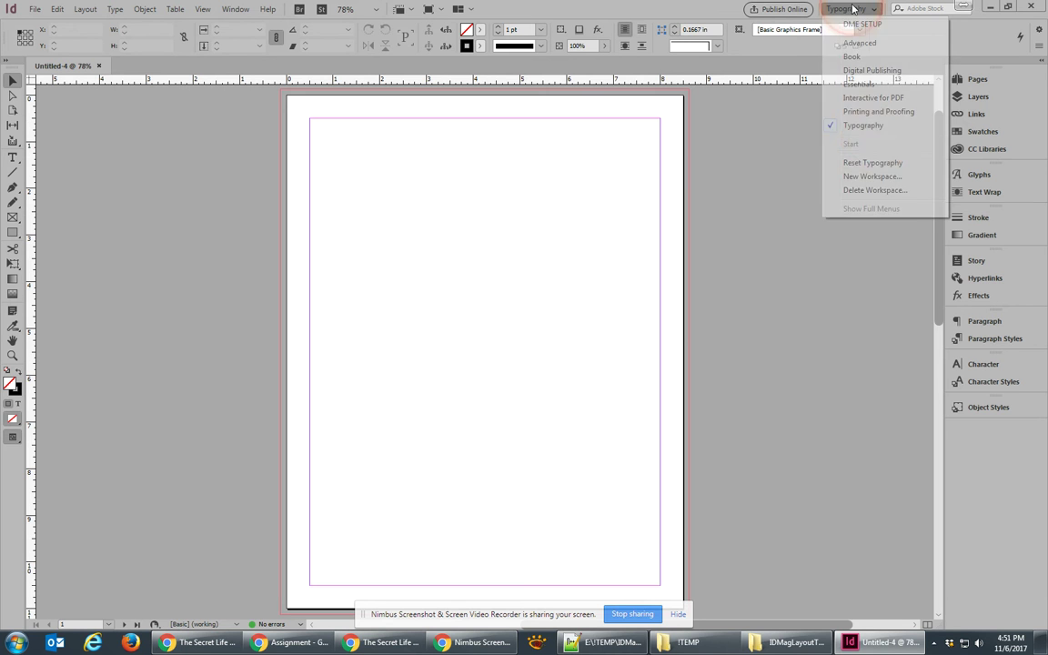
{"action": "left_click", "coordinate": [873, 163]}
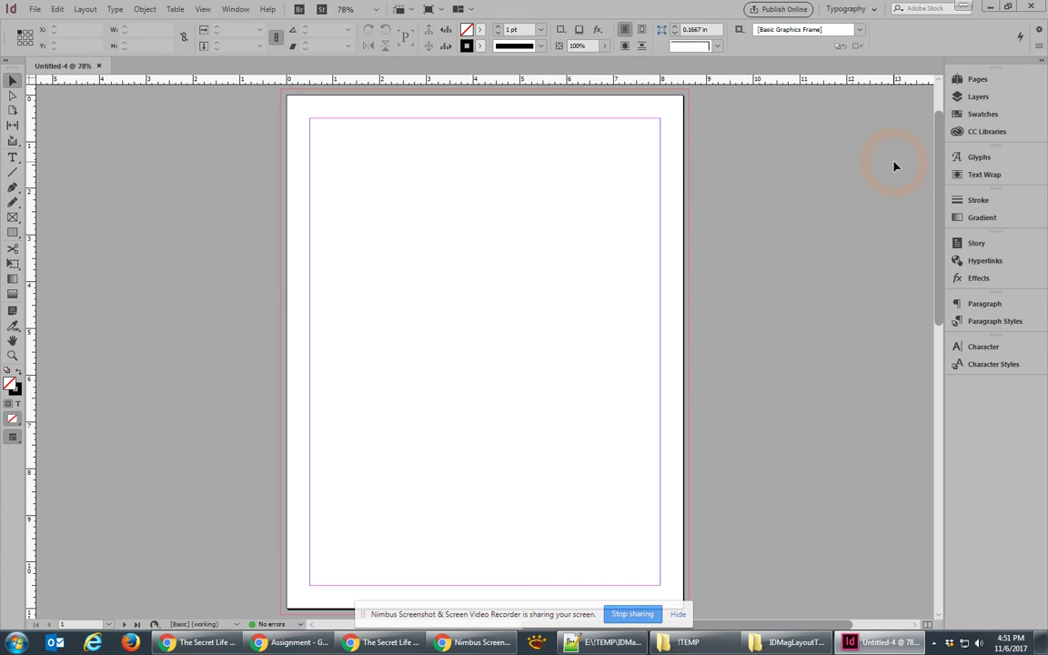
Open each docked panel in turn: Pages, Layers, Swatches, CC Libraries, Glyphs, Text Wrap, Stroke, Gradient, Story, Hyperlinks, Effects
{"action": "left_click", "coordinate": [977, 80]}
{"action": "left_click", "coordinate": [974, 96]}
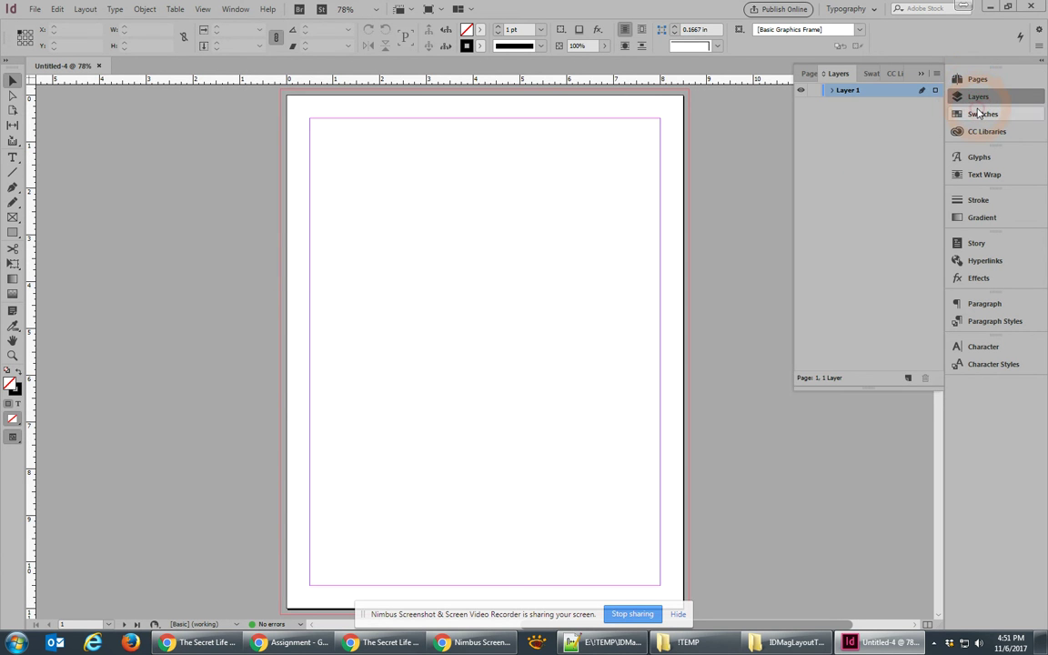
{"action": "left_click", "coordinate": [981, 113]}
{"action": "left_click", "coordinate": [985, 131]}
{"action": "left_click", "coordinate": [981, 159]}
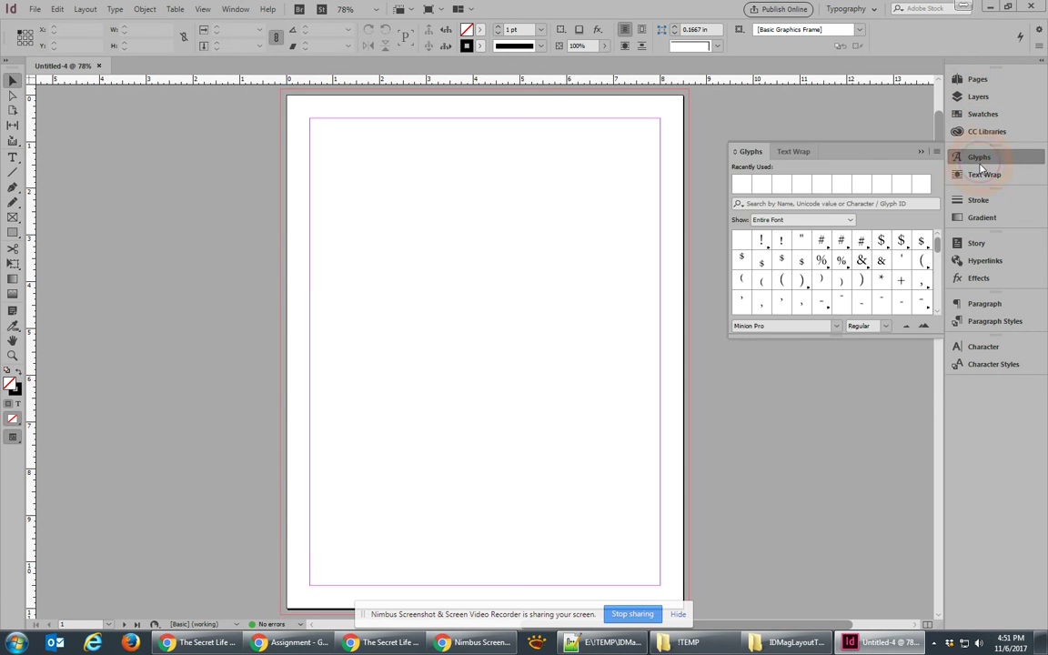
{"action": "left_click", "coordinate": [982, 174]}
{"action": "left_click", "coordinate": [979, 200]}
{"action": "left_click", "coordinate": [982, 218]}
{"action": "left_click", "coordinate": [976, 243]}
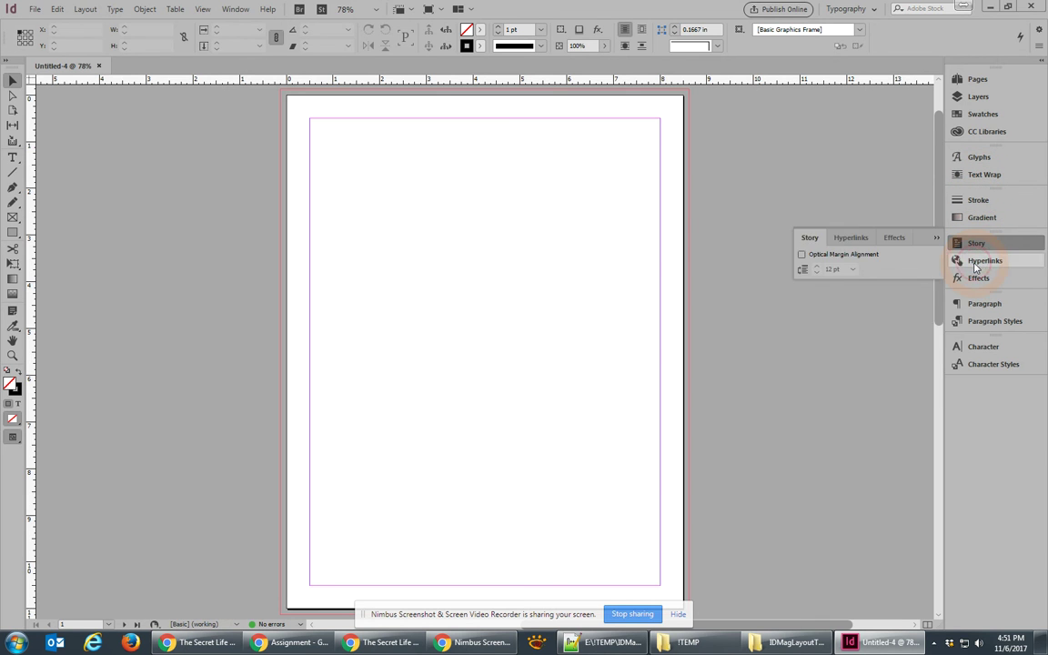
{"action": "left_click", "coordinate": [980, 260]}
{"action": "left_click", "coordinate": [977, 278]}
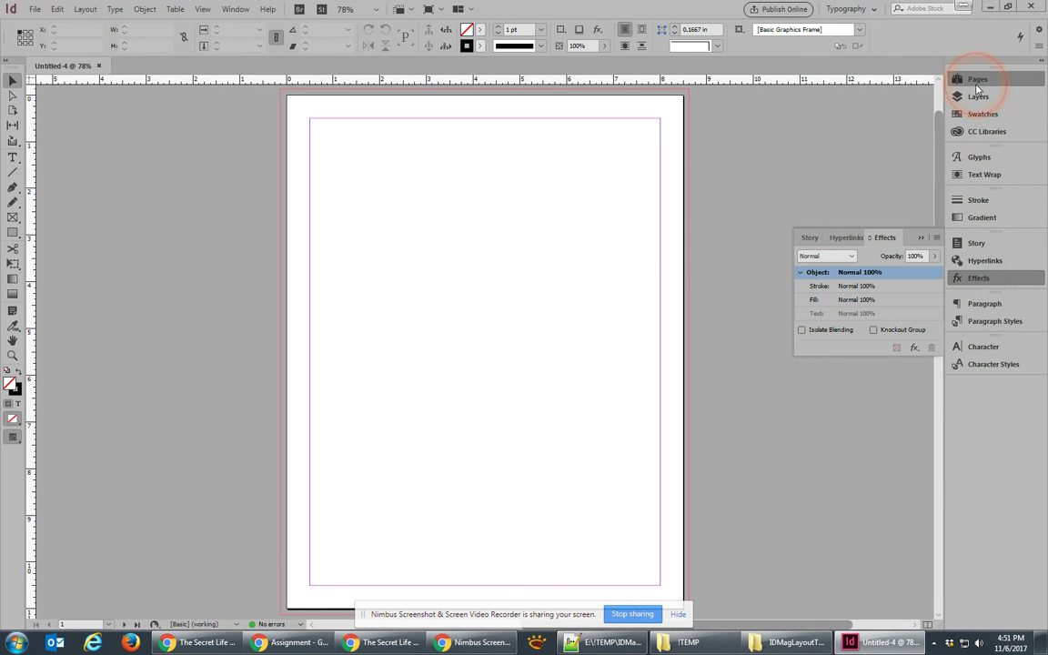
{"action": "left_click", "coordinate": [978, 83]}
{"action": "left_click", "coordinate": [978, 82]}
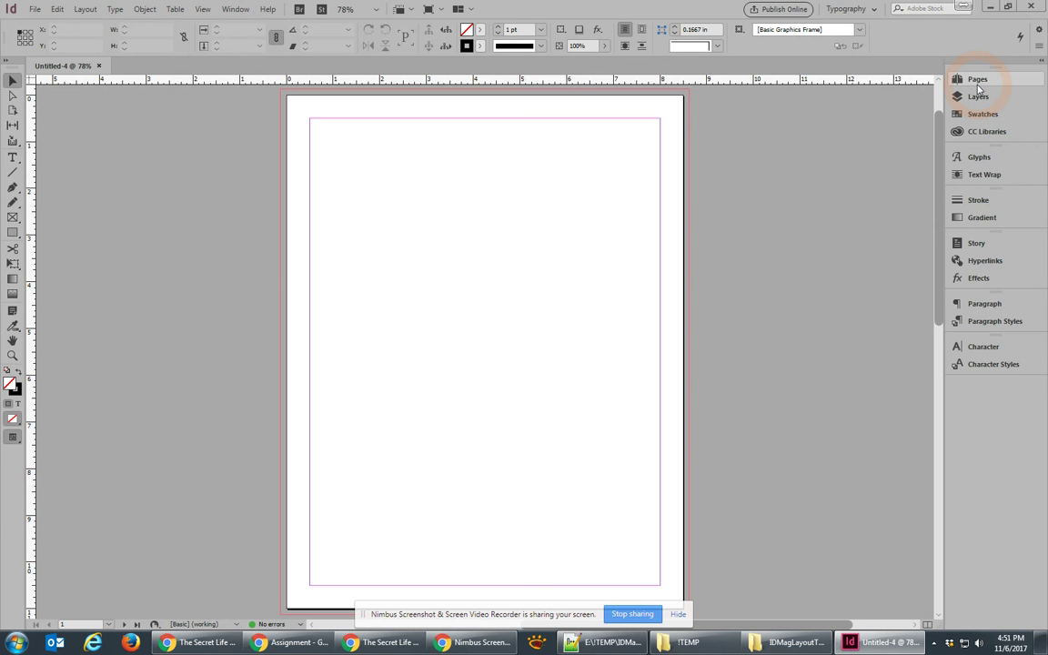
{"action": "left_click", "coordinate": [976, 237]}
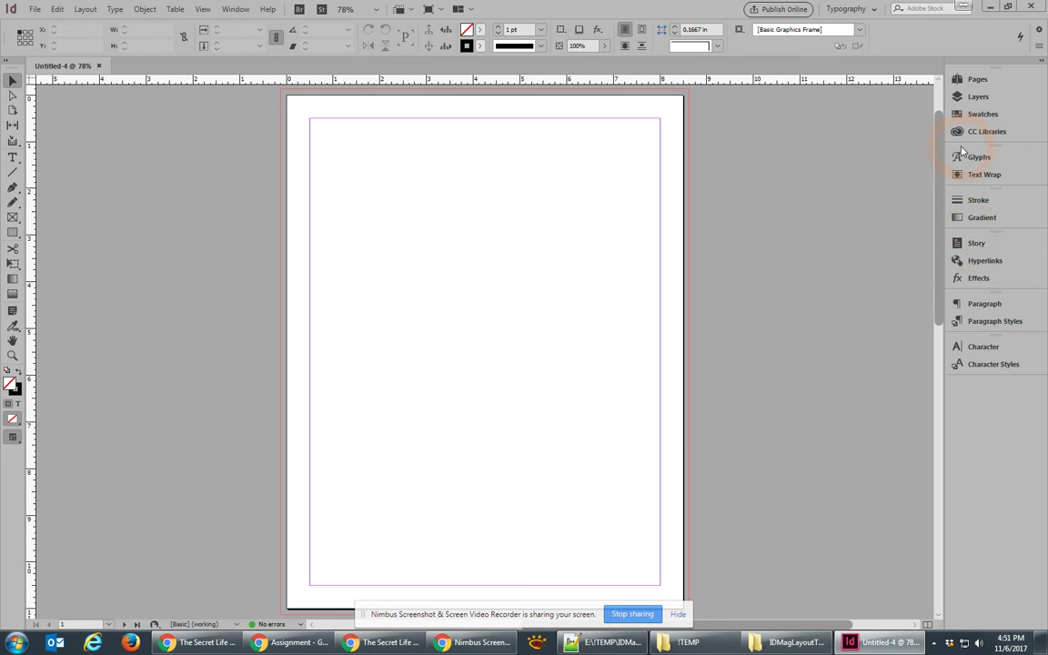
Move Glyphs and Text Wrap below Character Styles and detach the Story/Hyperlinks/Effects group
{"action": "left_click_drag", "start_coordinate": [962, 153], "coordinate": [964, 387]}
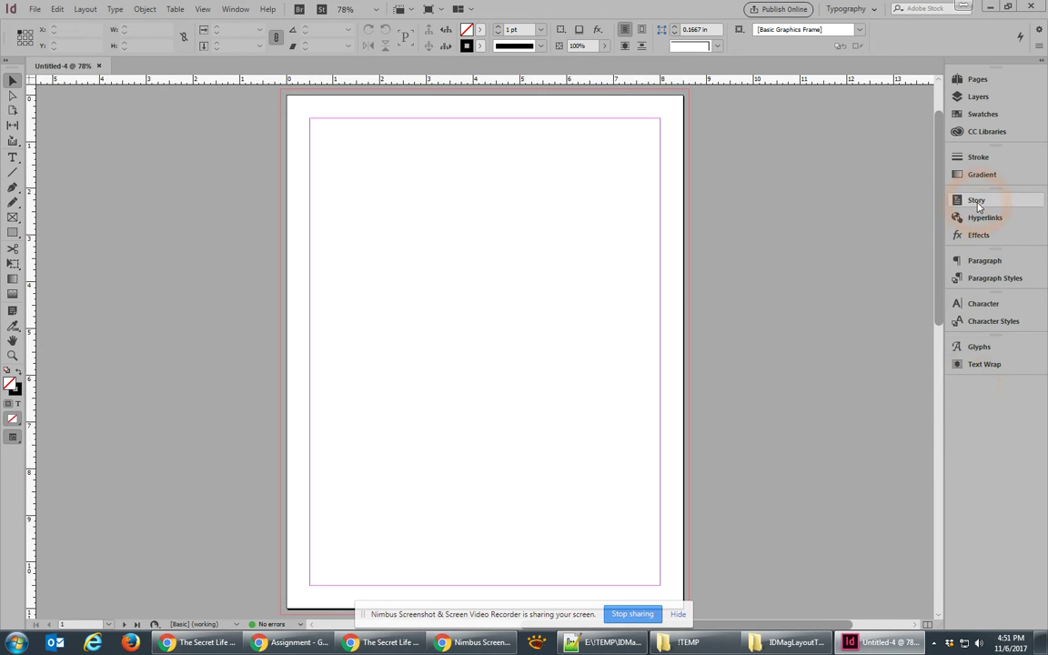
{"action": "left_click_drag", "start_coordinate": [980, 193], "coordinate": [574, 180]}
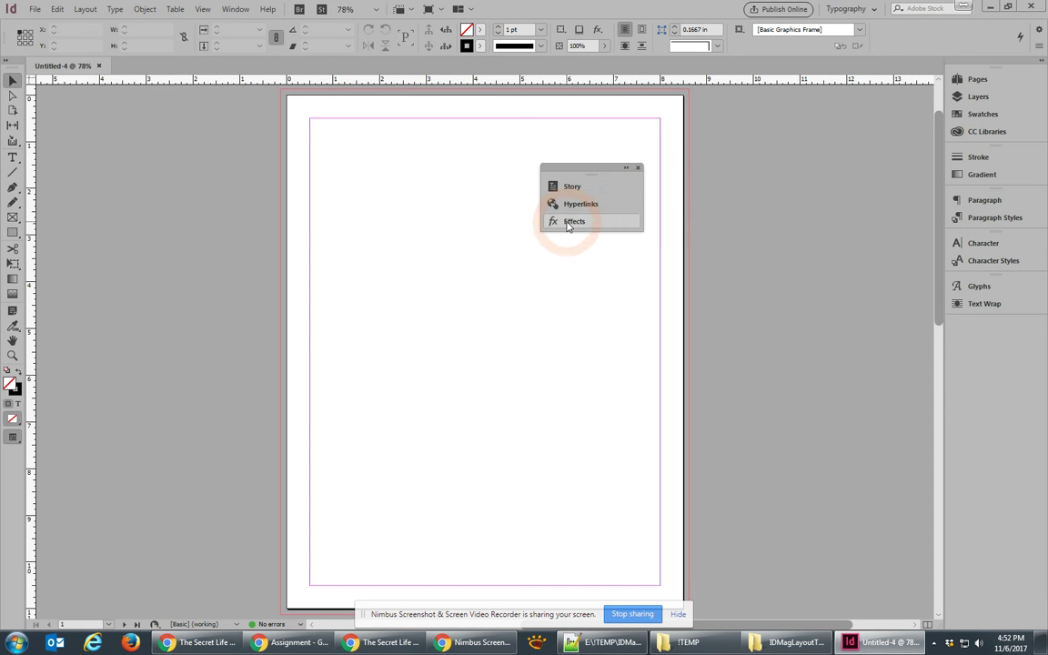
{"action": "left_click", "coordinate": [732, 223]}
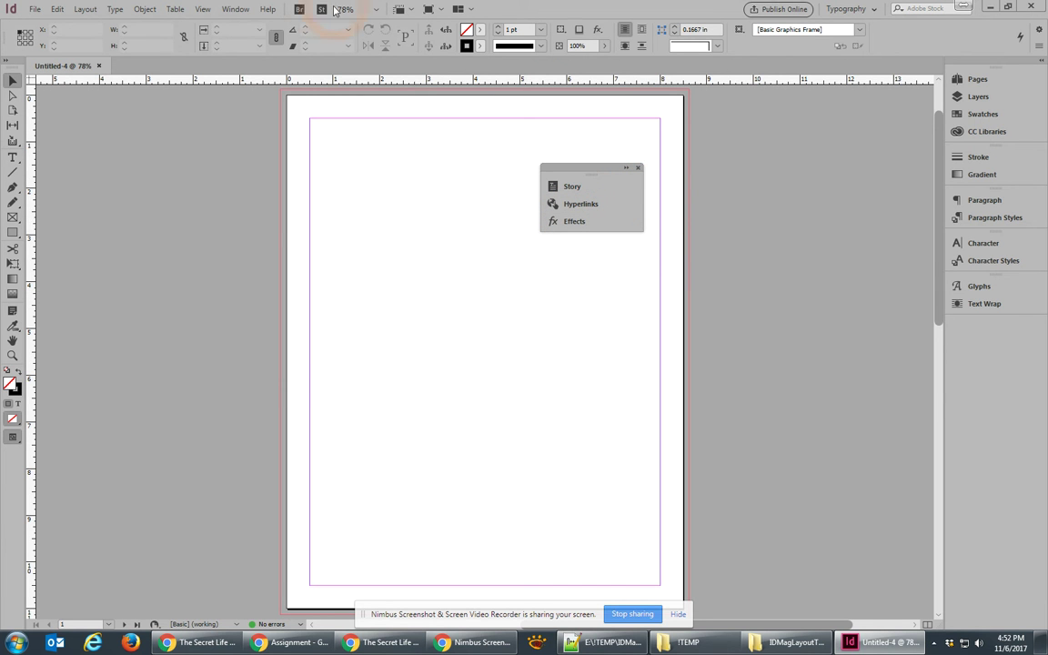
Dock the Object Styles and Effects panels and close the floating Story and Hyperlinks panels
{"action": "left_click", "coordinate": [251, 7]}
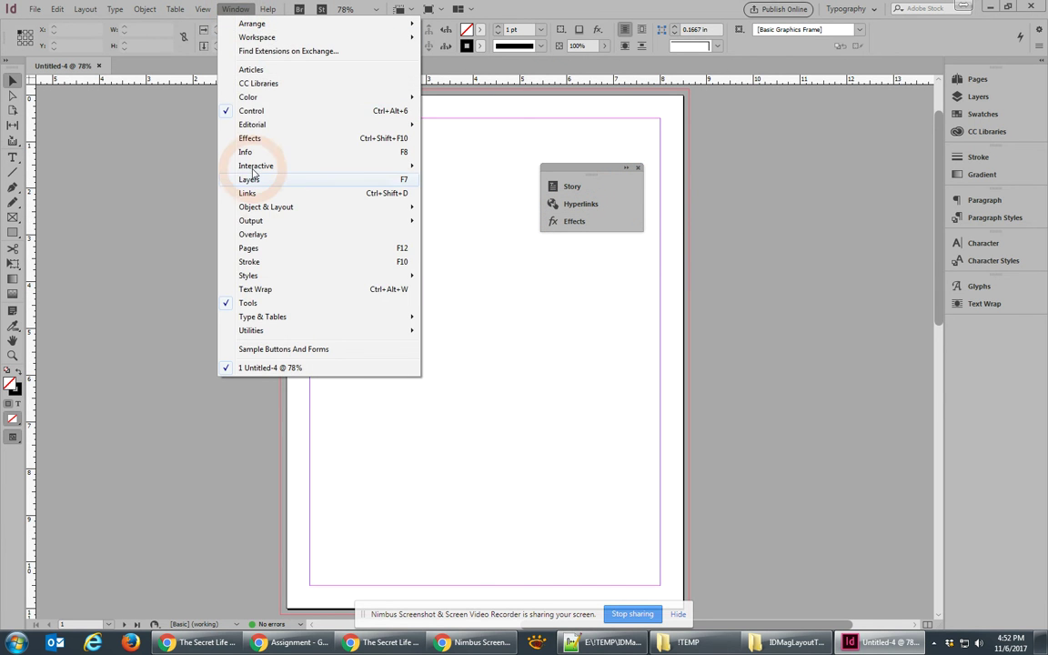
{"action": "mouse_move", "coordinate": [274, 279]}
{"action": "left_click", "coordinate": [144, 304]}
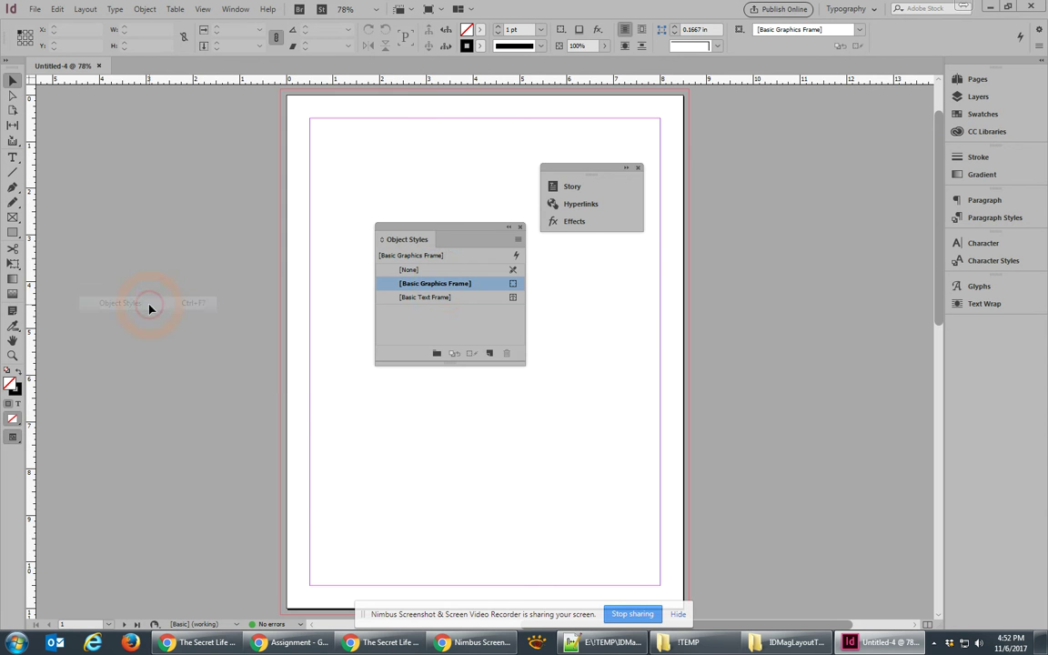
{"action": "left_click_drag", "start_coordinate": [399, 230], "coordinate": [984, 195]}
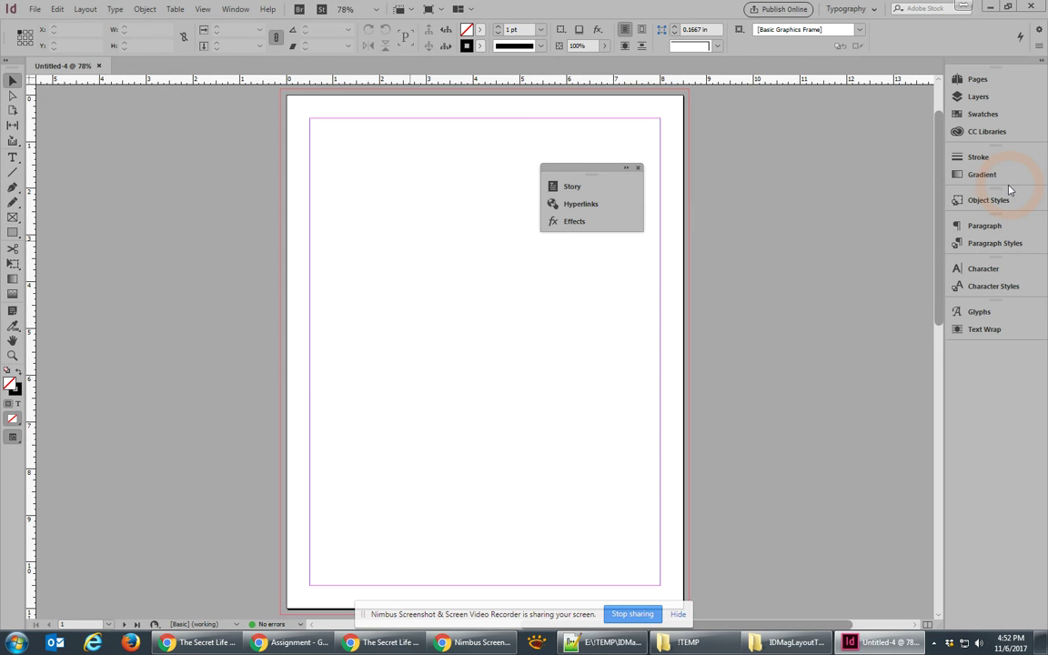
{"action": "left_click_drag", "start_coordinate": [574, 221], "coordinate": [1010, 209]}
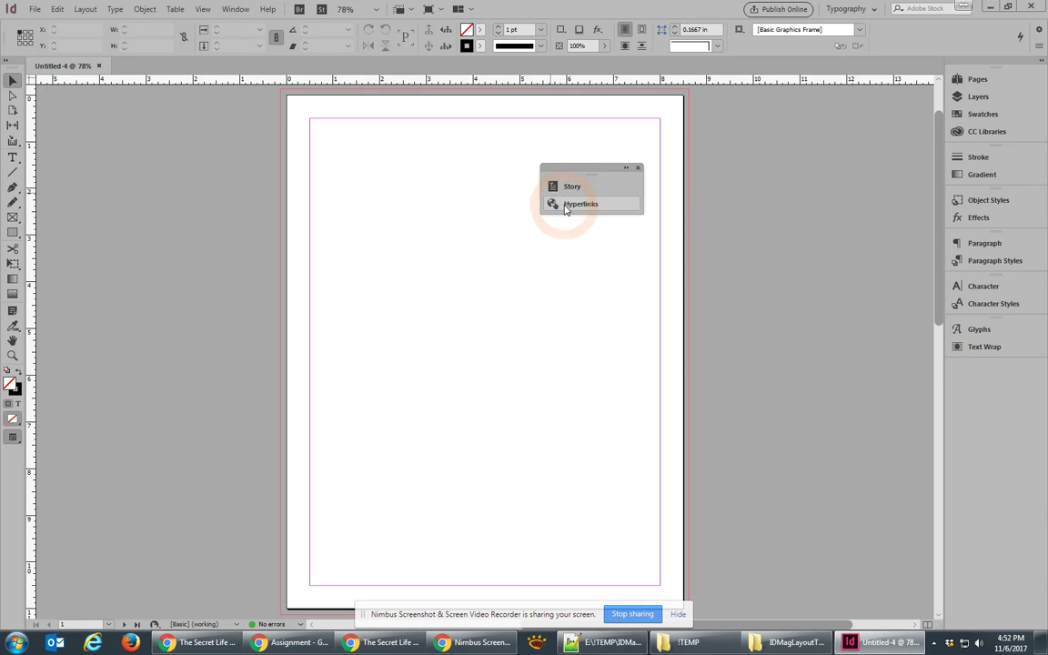
{"action": "left_click", "coordinate": [637, 168]}
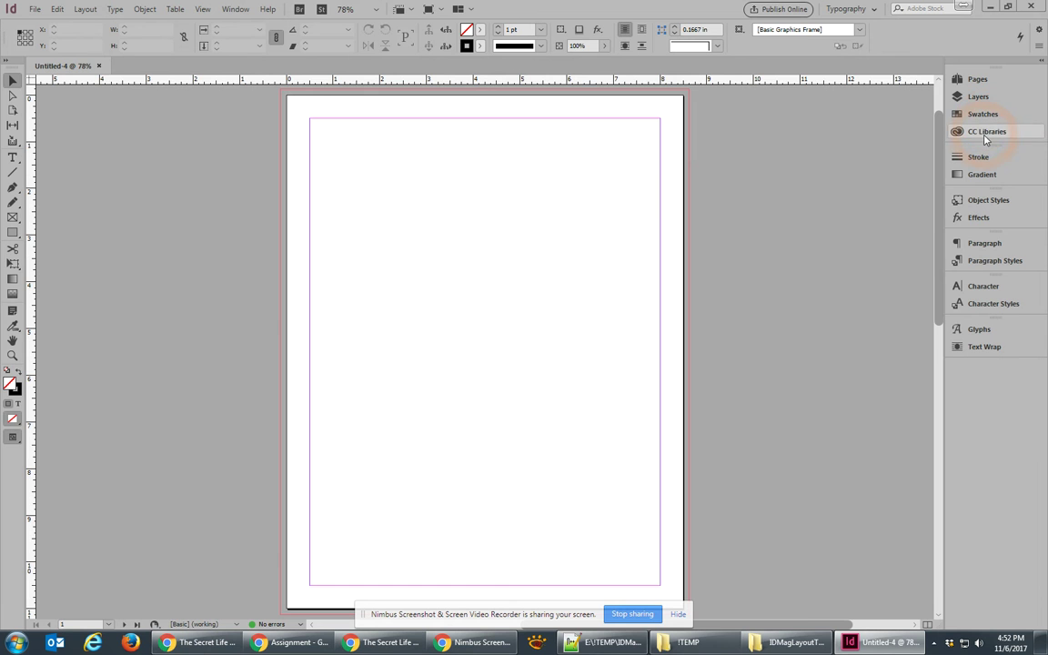
Pull CC Libraries out of the dock and close it
{"action": "left_click_drag", "start_coordinate": [975, 136], "coordinate": [664, 179]}
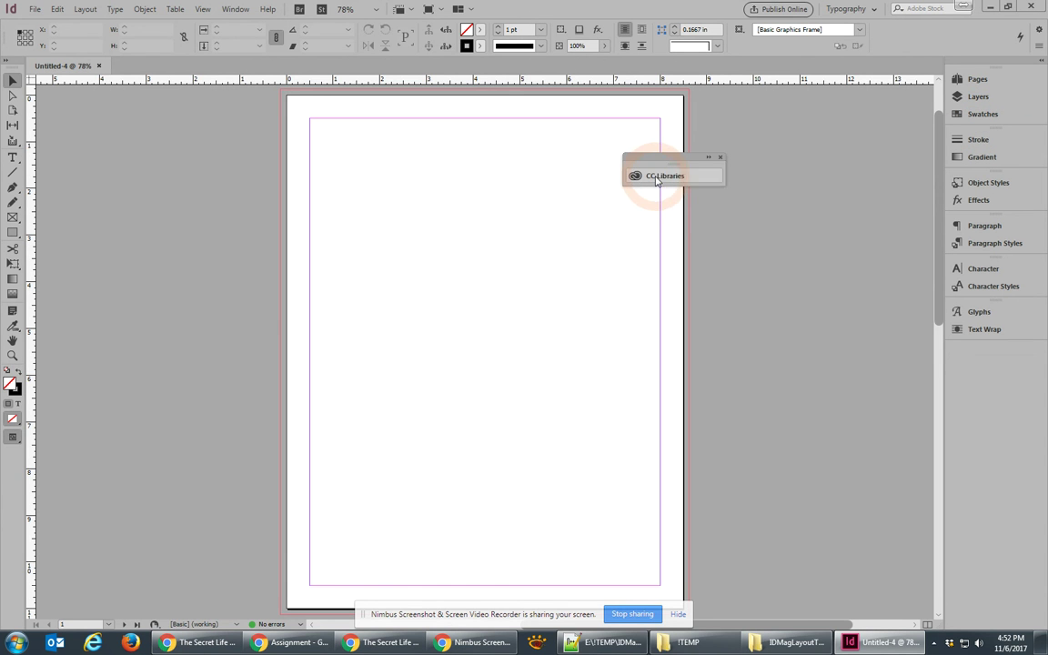
{"action": "left_click", "coordinate": [700, 177]}
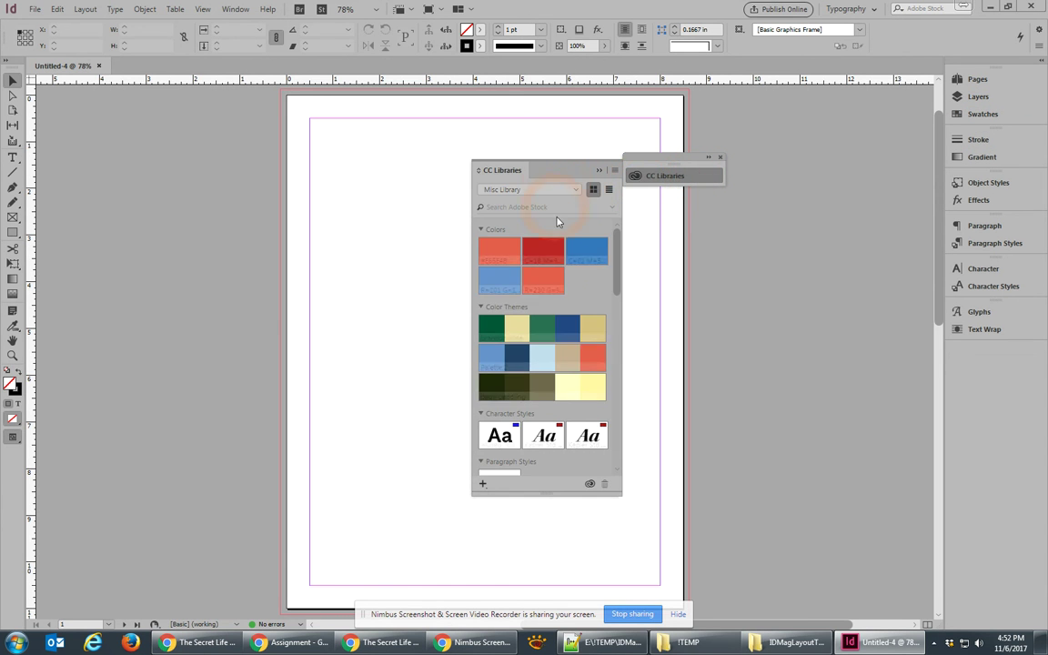
{"action": "left_click", "coordinate": [719, 157]}
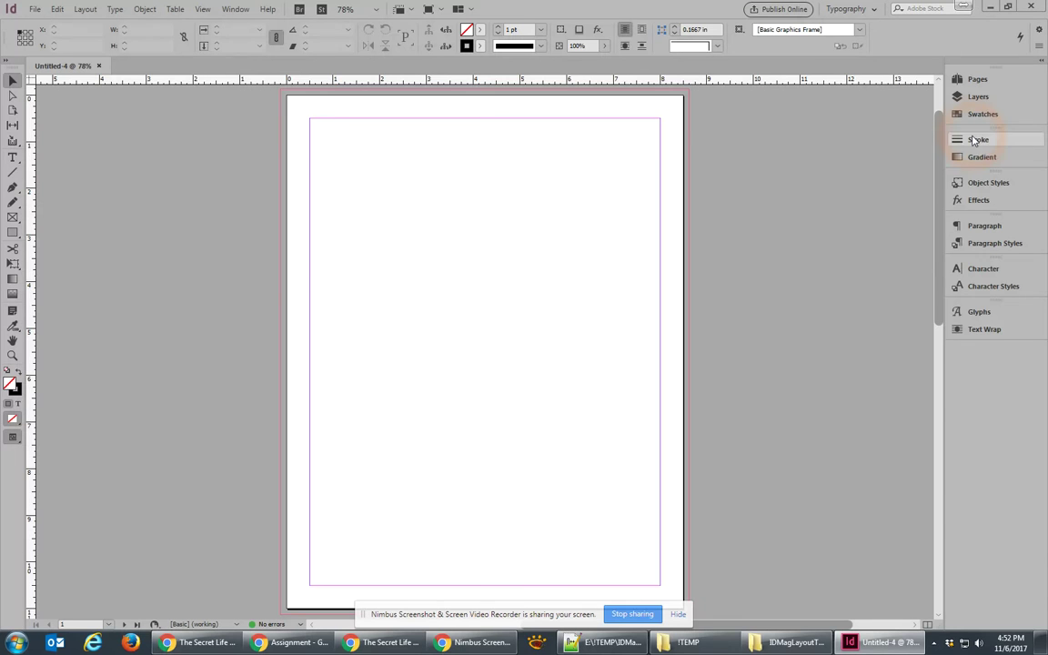
Reorder Swatches in the dock and check the Swatches, Stroke and Gradient panels
{"action": "mouse_move", "coordinate": [976, 139]}
{"action": "left_mouse_down"}
{"action": "mouse_move", "coordinate": [968, 114]}
{"action": "mouse_move", "coordinate": [972, 136]}
{"action": "left_mouse_up"}
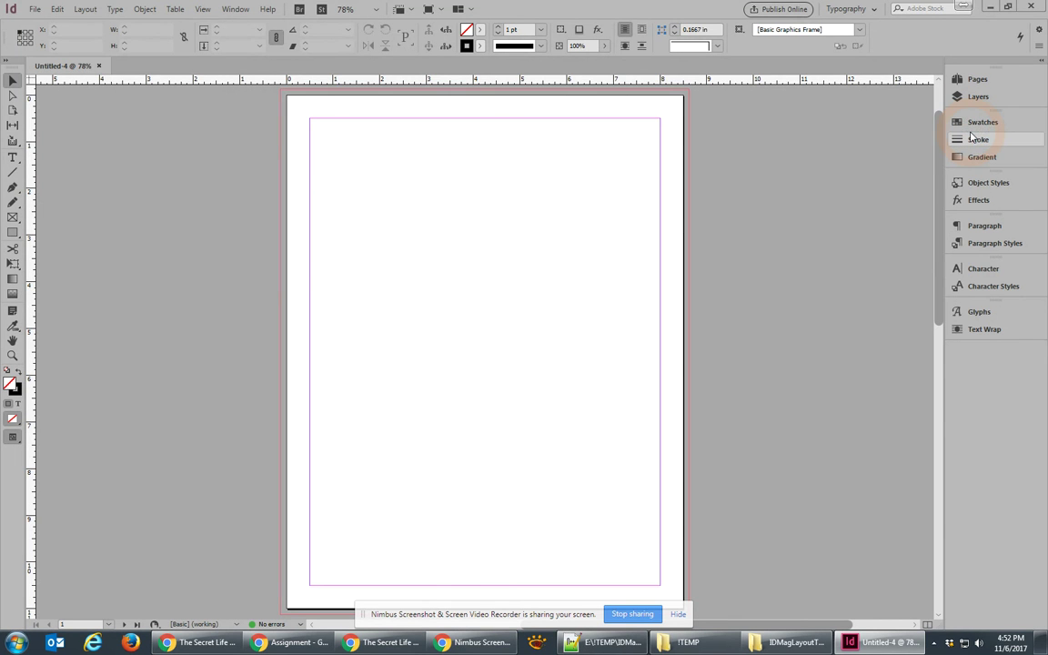
{"action": "left_click", "coordinate": [973, 122]}
{"action": "left_click", "coordinate": [970, 139]}
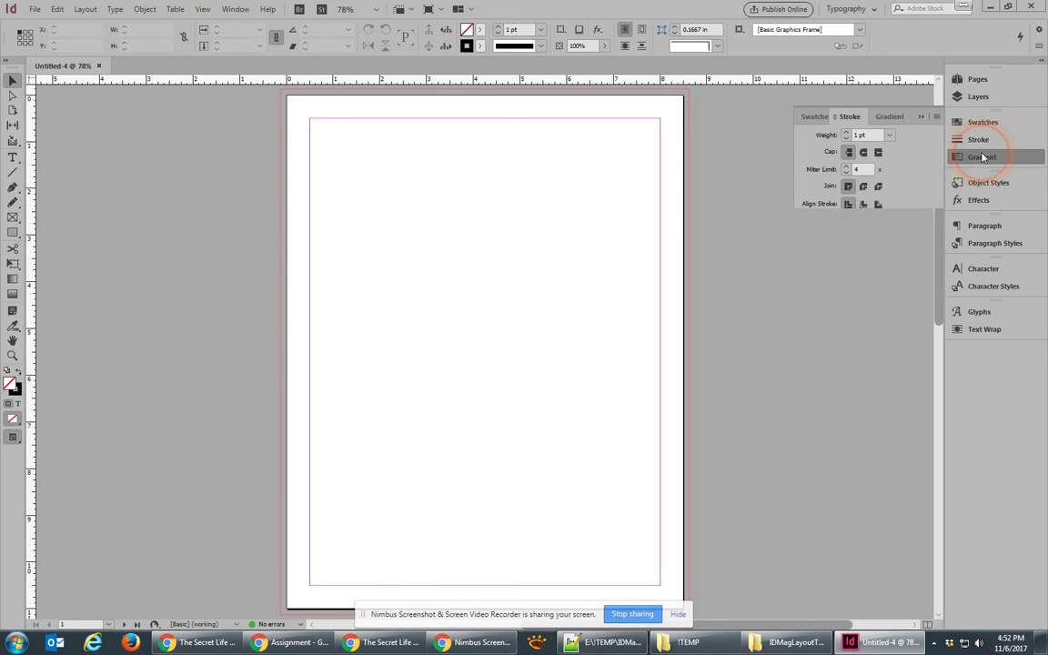
{"action": "left_click", "coordinate": [982, 158]}
{"action": "left_click", "coordinate": [814, 116]}
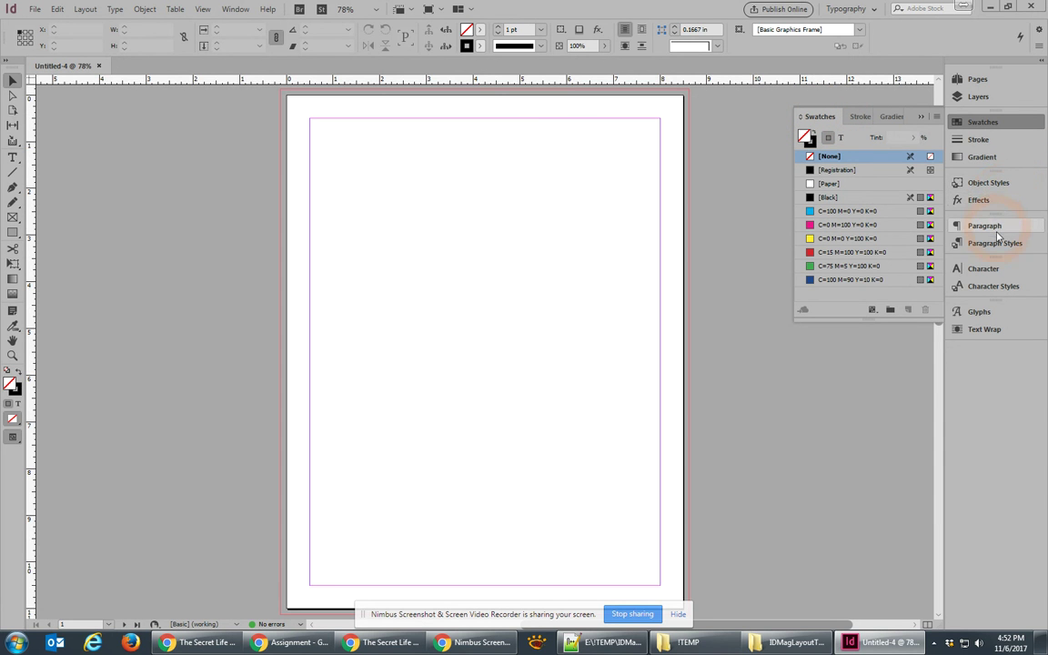
Collapse Swatches and save the layout as the DME SETUP workspace, replacing the existing one
{"action": "left_click", "coordinate": [987, 122]}
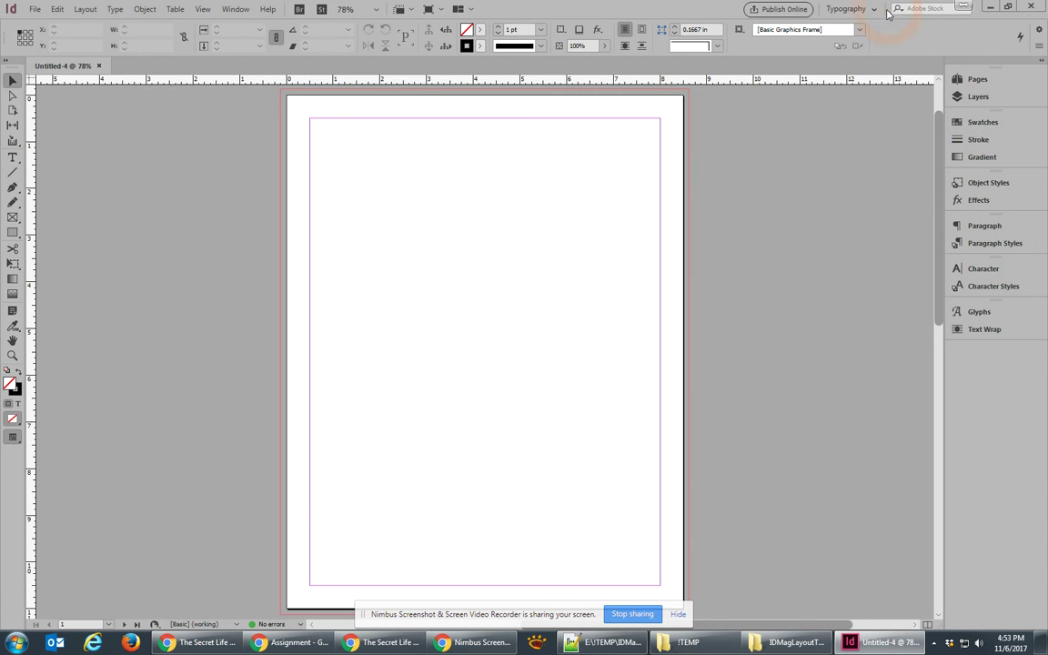
{"action": "left_click", "coordinate": [848, 9]}
{"action": "left_click", "coordinate": [871, 177]}
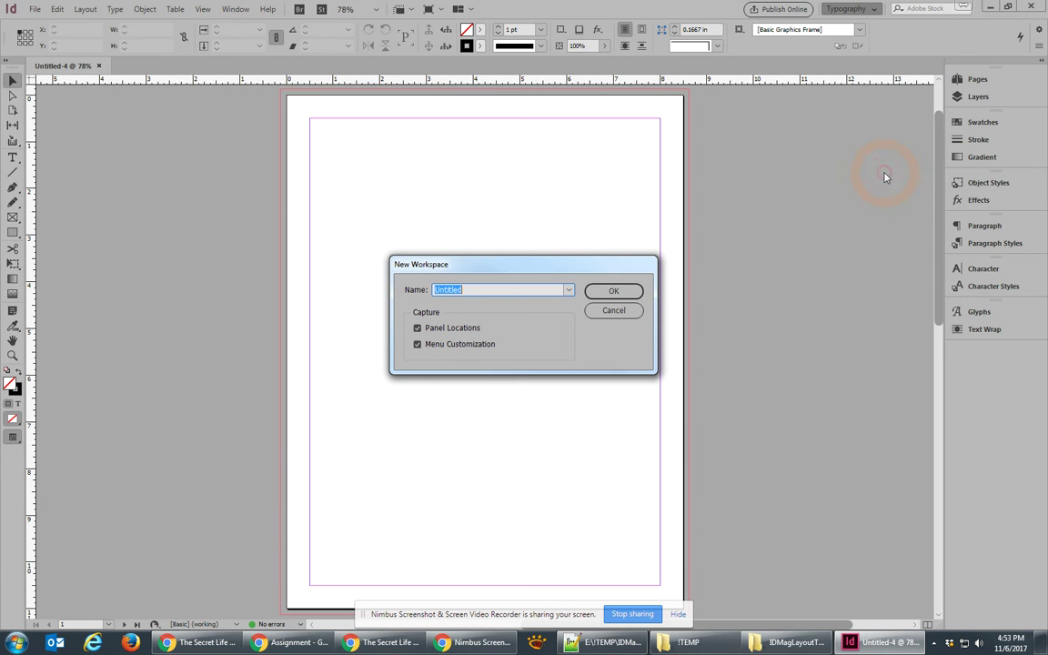
{"action": "type", "text": "DME SETUP"}
{"action": "key", "text": "Return"}
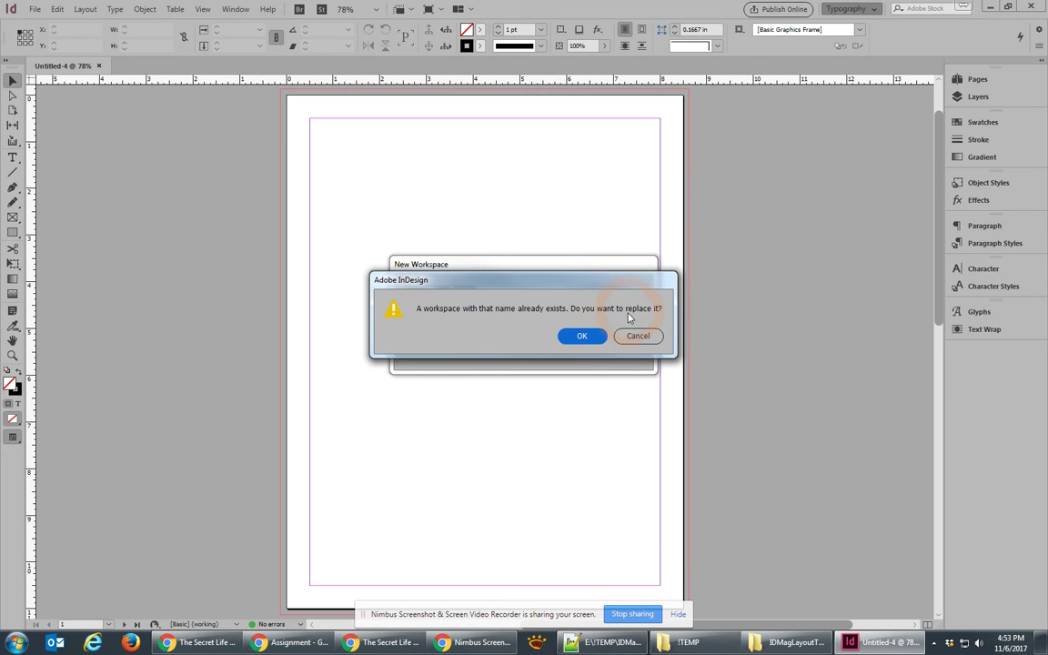
{"action": "left_click", "coordinate": [587, 336]}
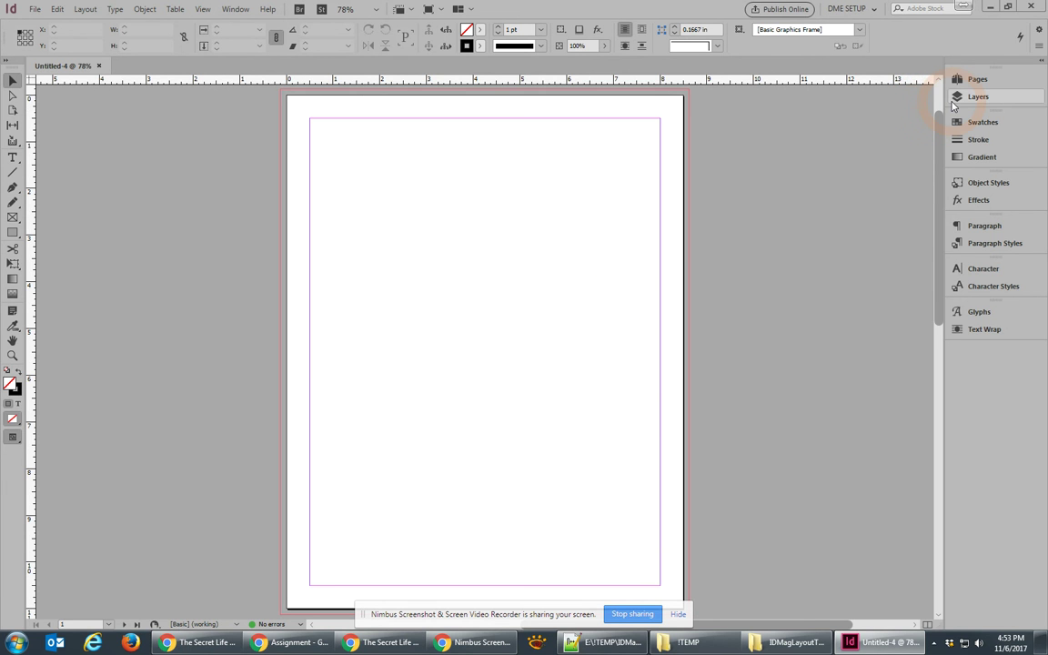
Open the Links panel and dock it under Layers
{"action": "left_click", "coordinate": [235, 9]}
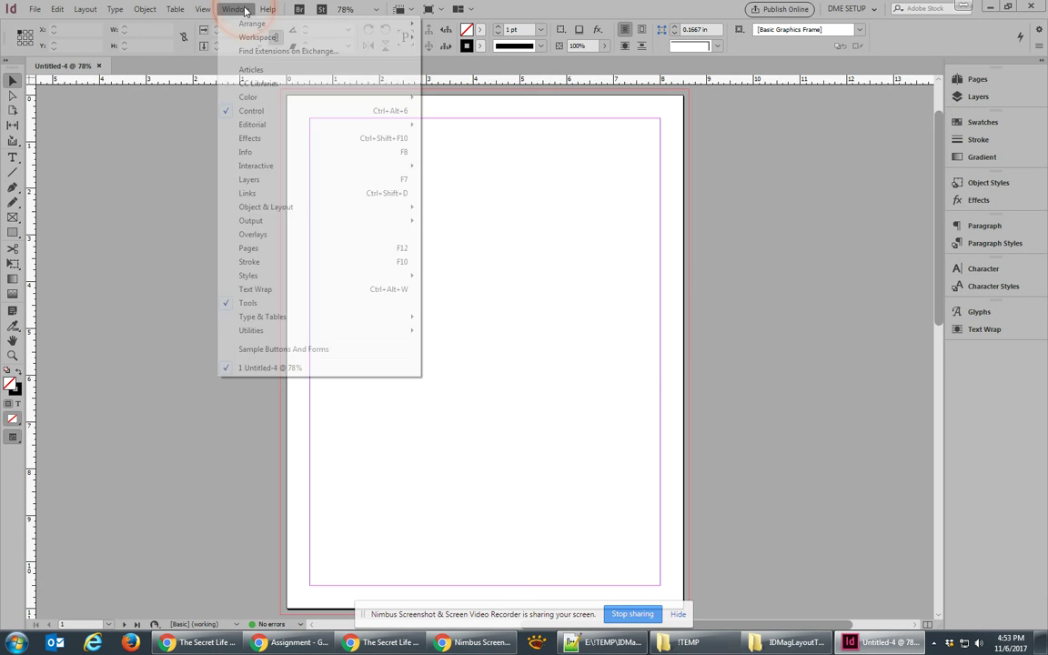
{"action": "left_click", "coordinate": [247, 193]}
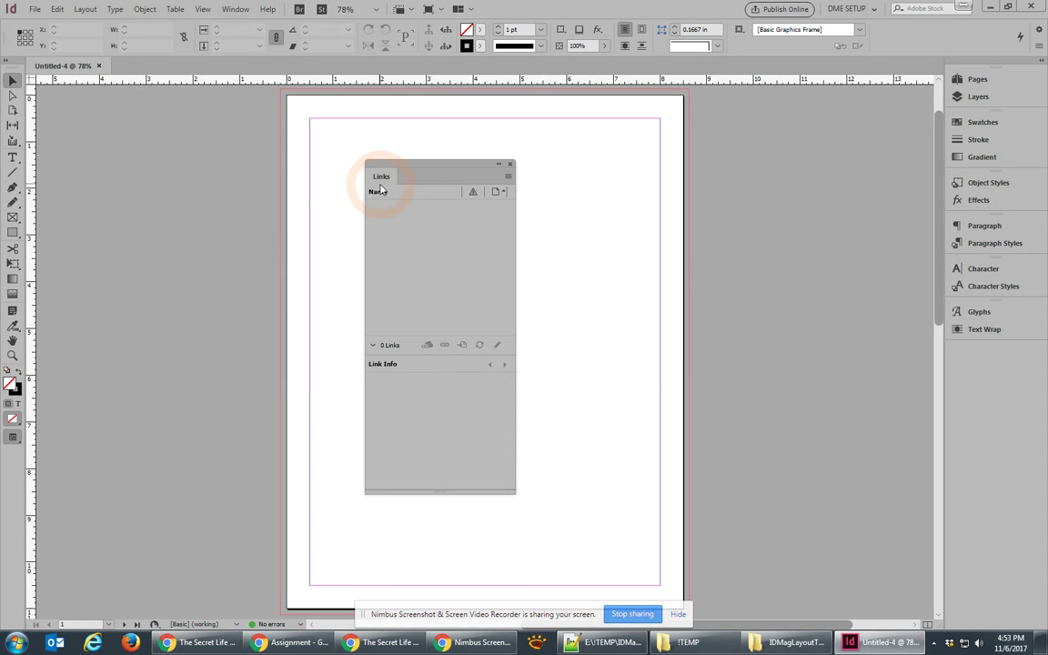
{"action": "left_click_drag", "start_coordinate": [400, 182], "coordinate": [976, 110]}
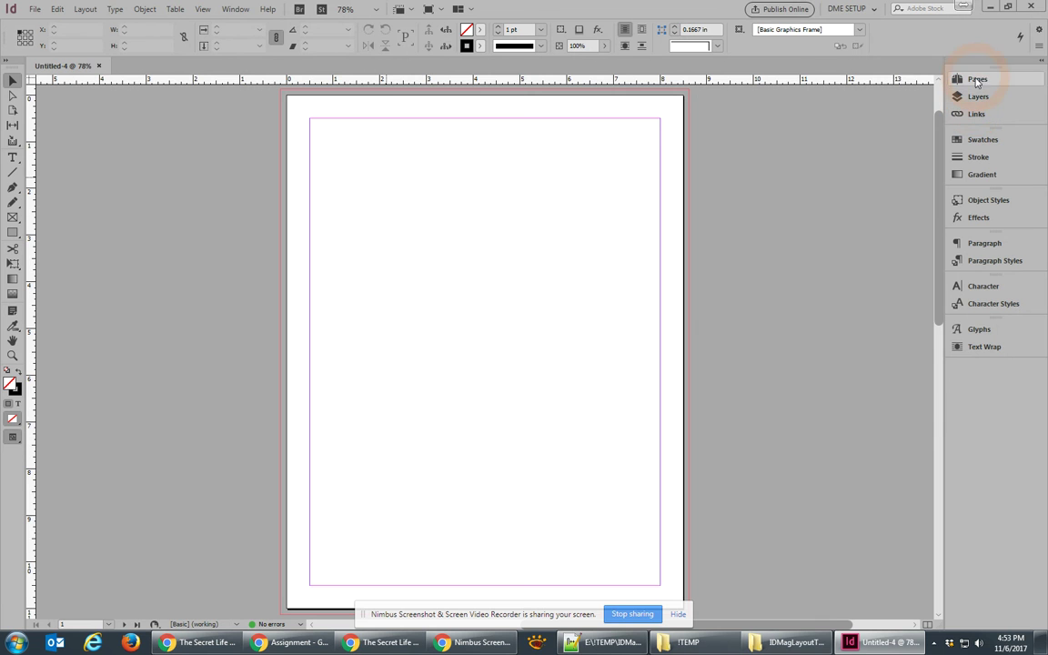
Re-save the layout as the DME SETUP workspace, then undock the Object Styles panel
{"action": "left_click", "coordinate": [846, 9]}
{"action": "left_click", "coordinate": [859, 175]}
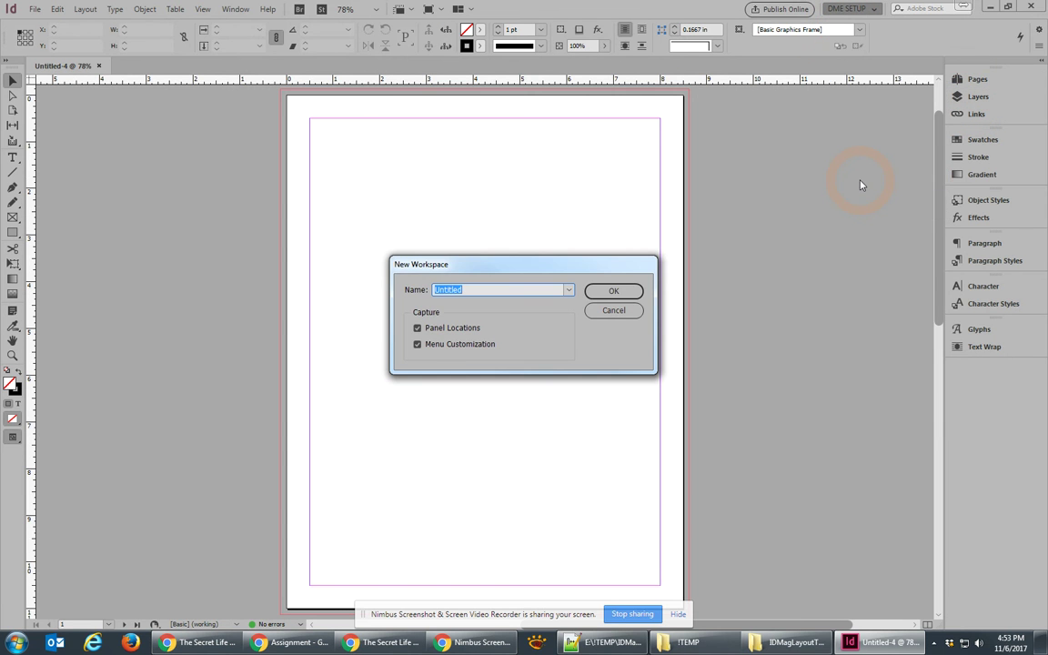
{"action": "type", "text": "DME SETUP"}
{"action": "left_click", "coordinate": [615, 292]}
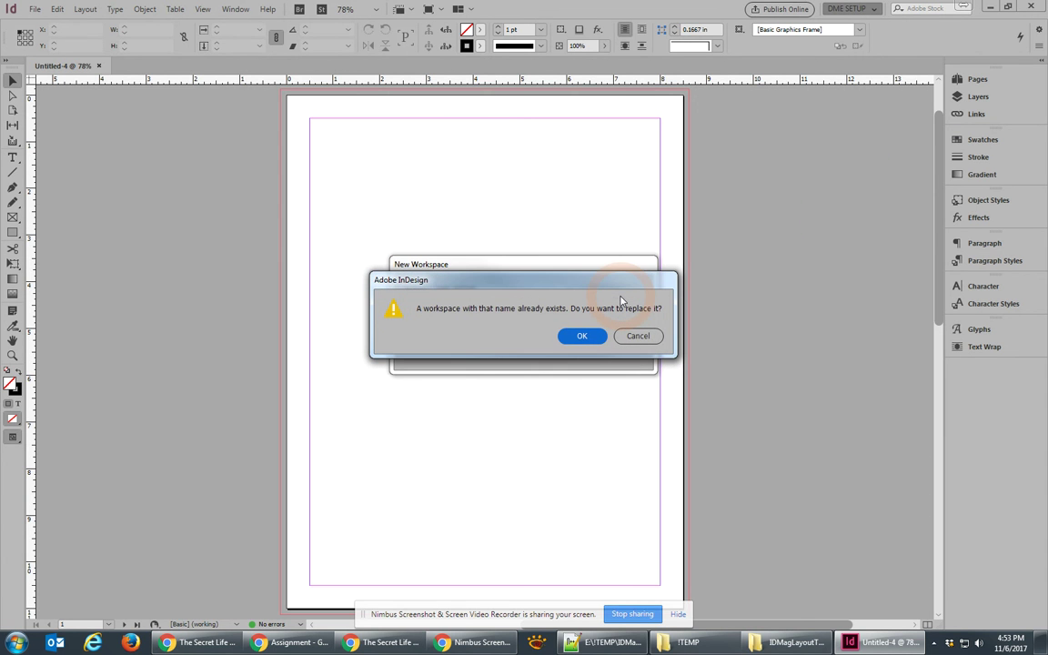
{"action": "left_click", "coordinate": [580, 338]}
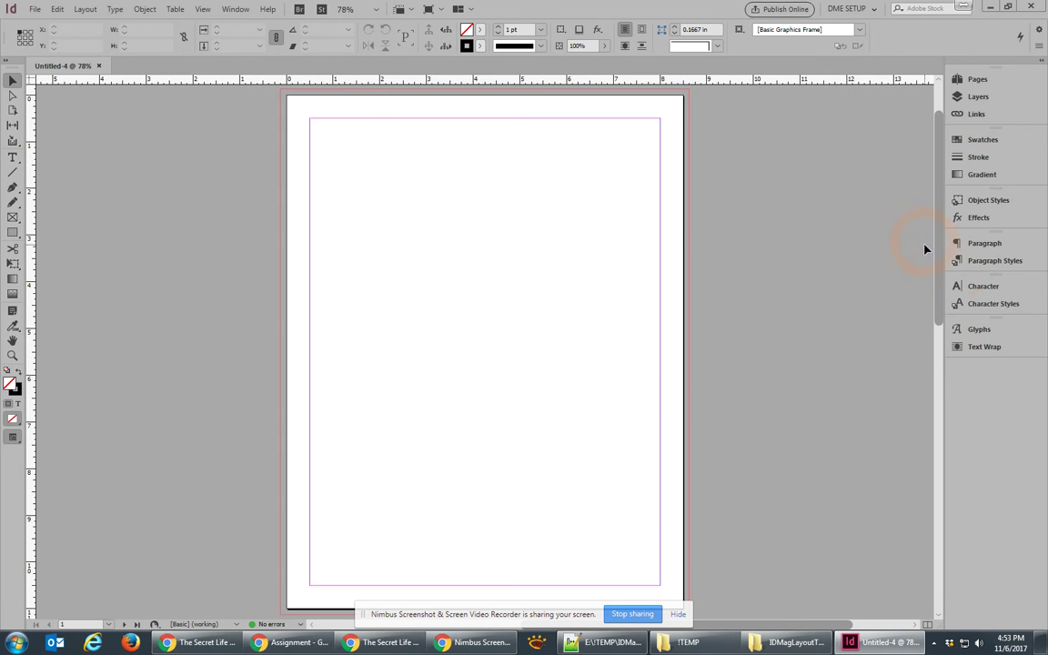
{"action": "left_click_drag", "start_coordinate": [978, 200], "coordinate": [717, 208]}
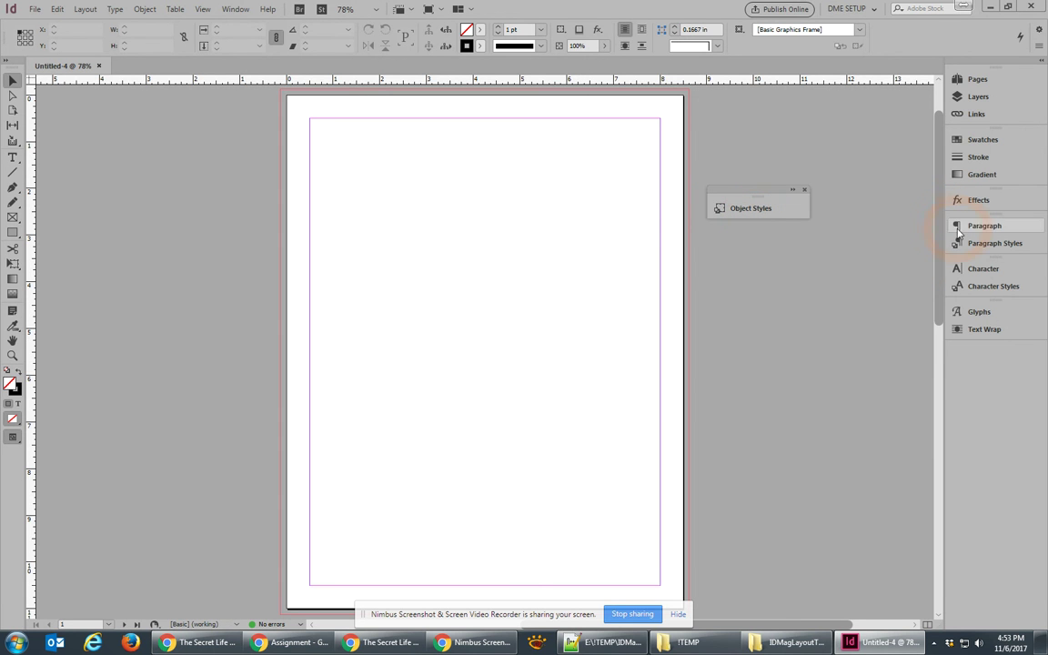
Reset the DME SETUP workspace to redock the panels, then expand the Pages panel
{"action": "left_click_drag", "start_coordinate": [986, 243], "coordinate": [677, 297]}
{"action": "left_click", "coordinate": [848, 8]}
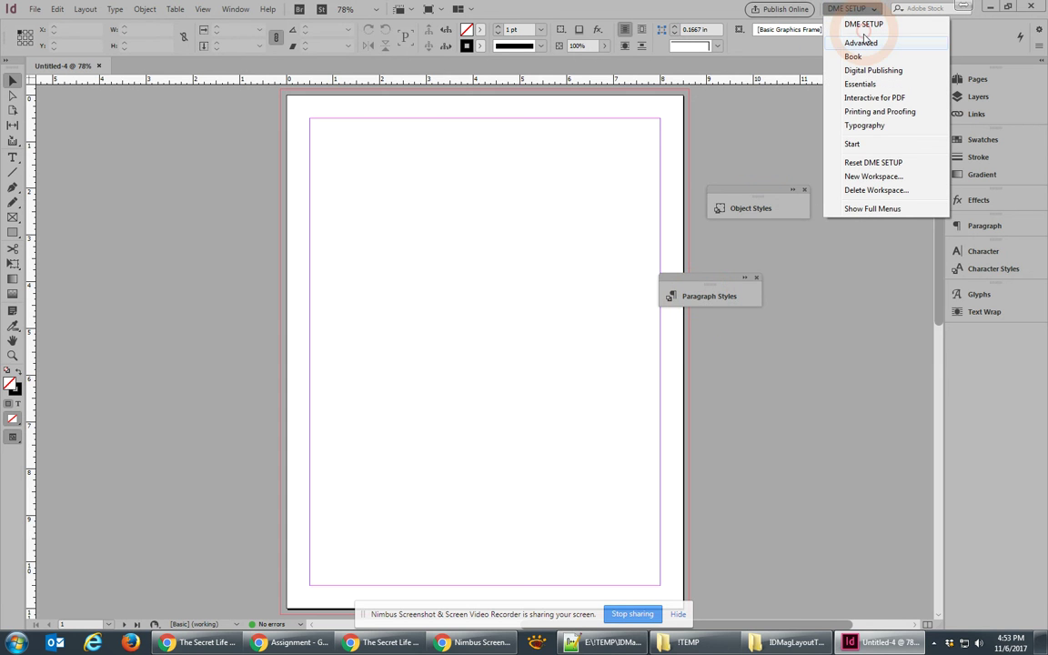
{"action": "left_click", "coordinate": [867, 163]}
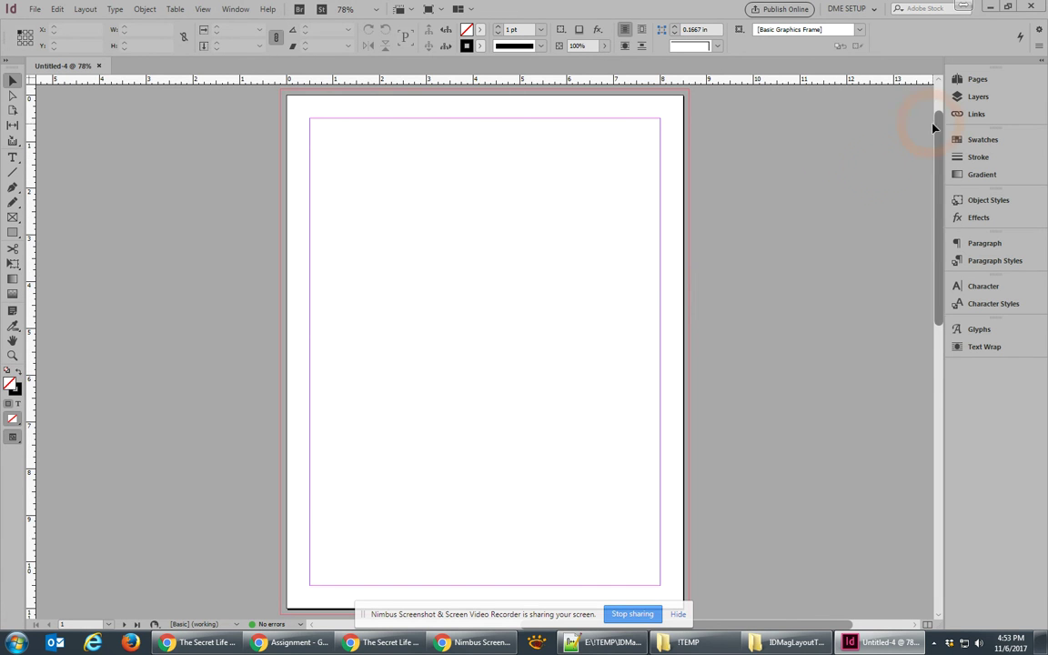
{"action": "left_click", "coordinate": [977, 80]}
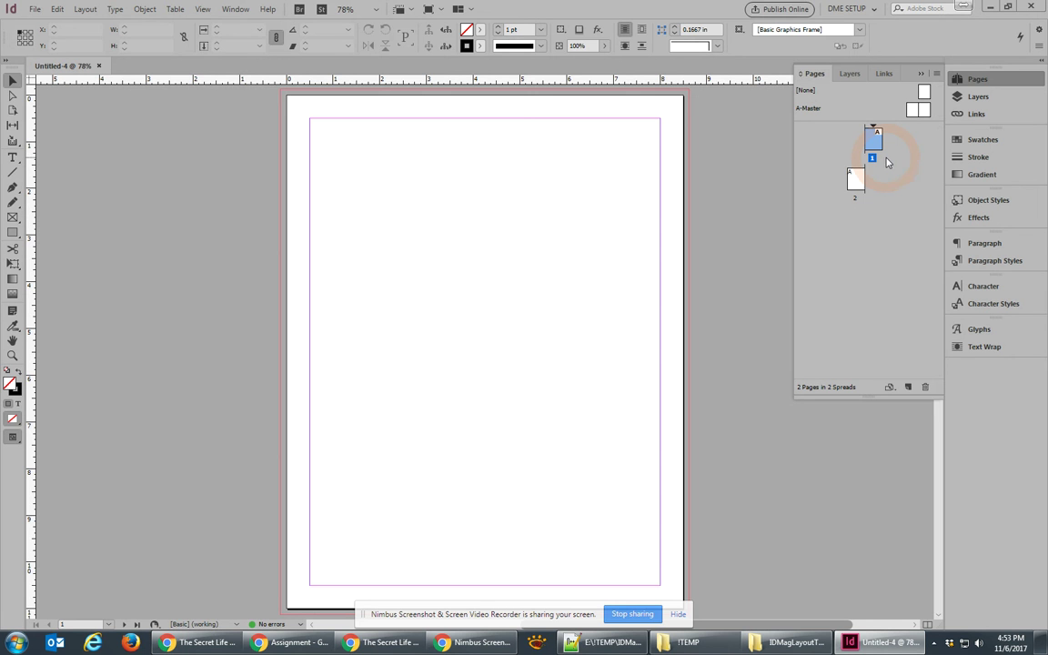
Turn off Allow Document Pages to Shuffle in the Pages panel menu
{"action": "left_click", "coordinate": [937, 75]}
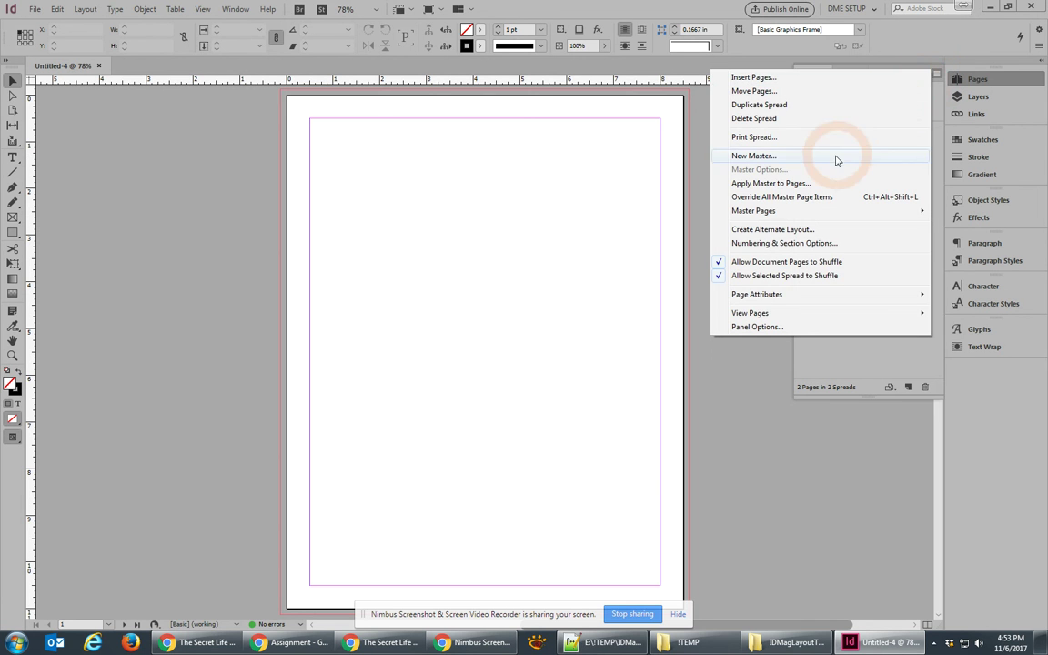
{"action": "left_click", "coordinate": [719, 263]}
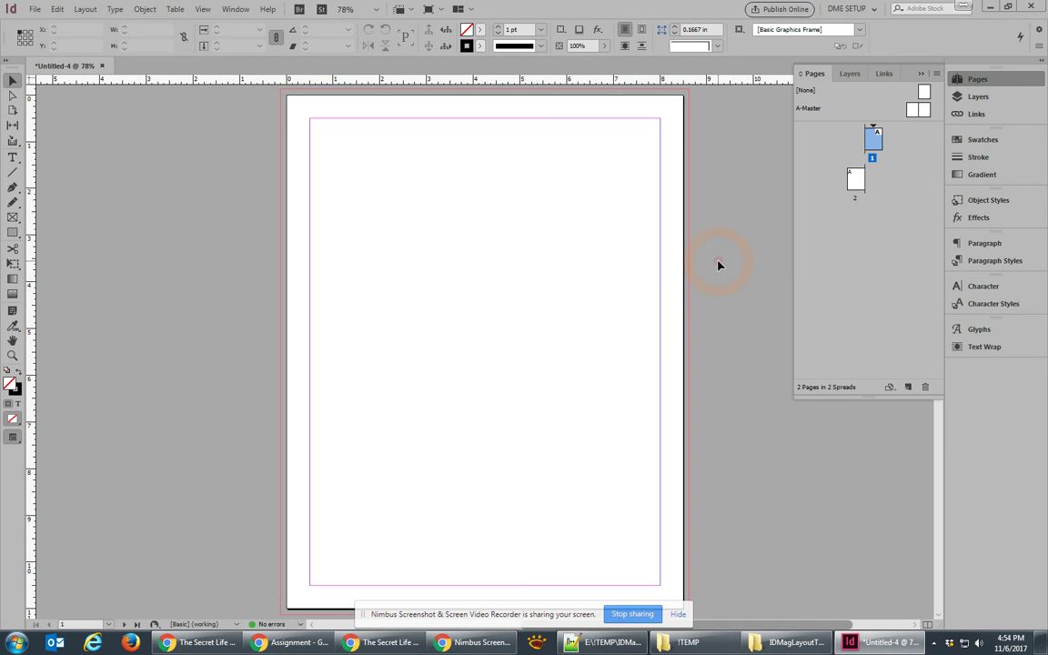
{"action": "left_click", "coordinate": [937, 75]}
{"action": "left_click", "coordinate": [937, 74]}
Drag page 2 beside page 1 so they form a single 1-2 spread
{"action": "left_click", "coordinate": [871, 140]}
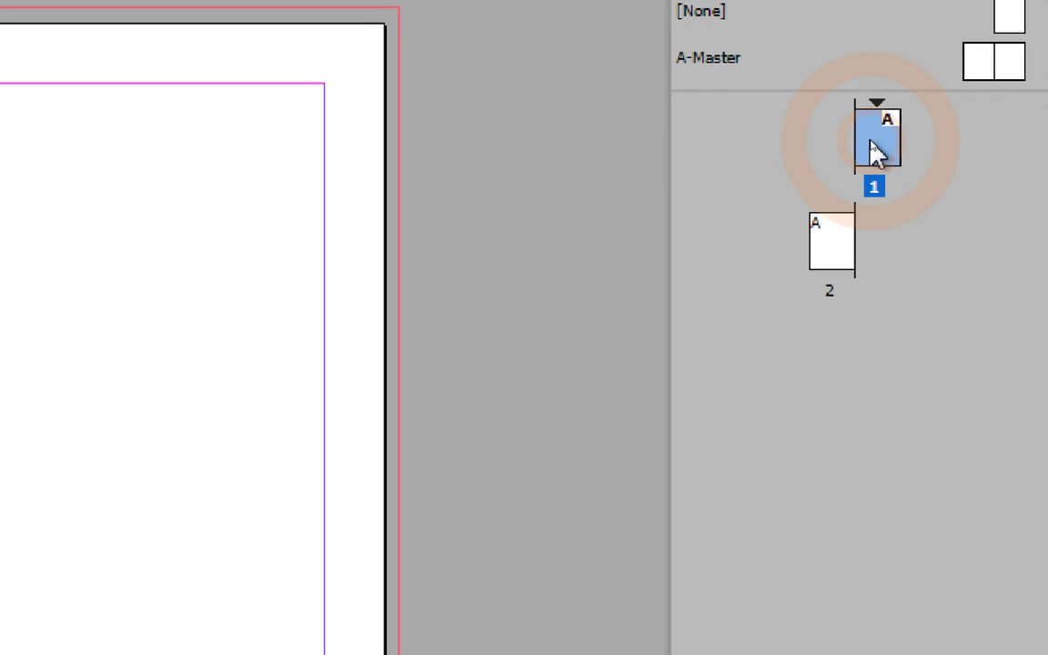
{"action": "left_click_drag", "start_coordinate": [864, 141], "coordinate": [892, 284]}
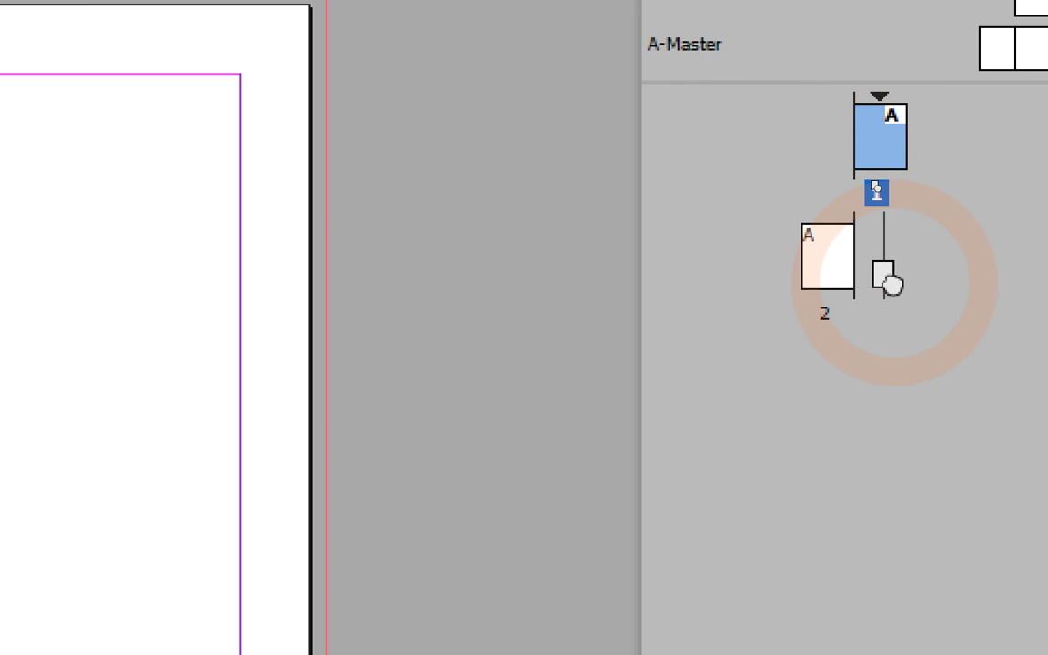
{"action": "left_click_drag", "start_coordinate": [892, 285], "coordinate": [857, 286]}
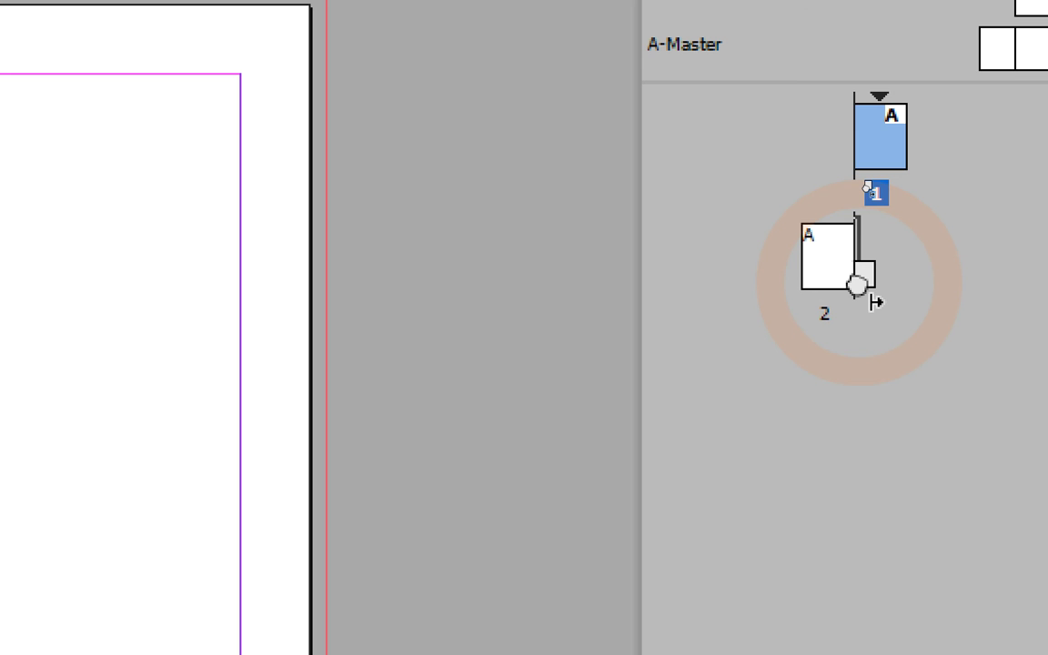
{"action": "left_click_drag", "start_coordinate": [857, 287], "coordinate": [859, 284]}
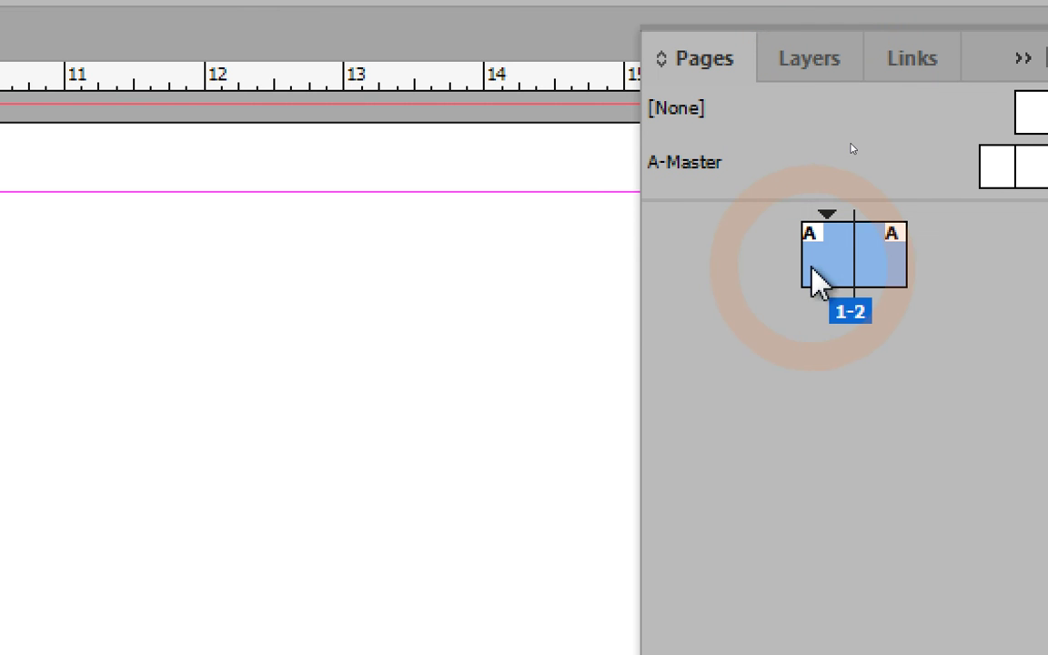
{"action": "left_click", "coordinate": [872, 266]}
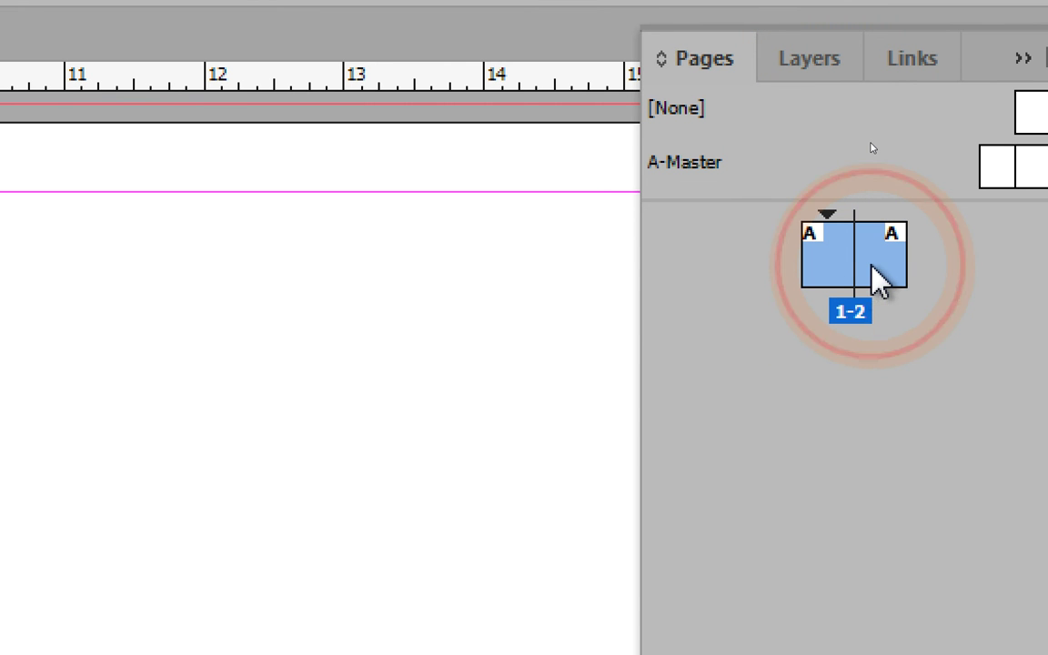
{"action": "left_click", "coordinate": [892, 297]}
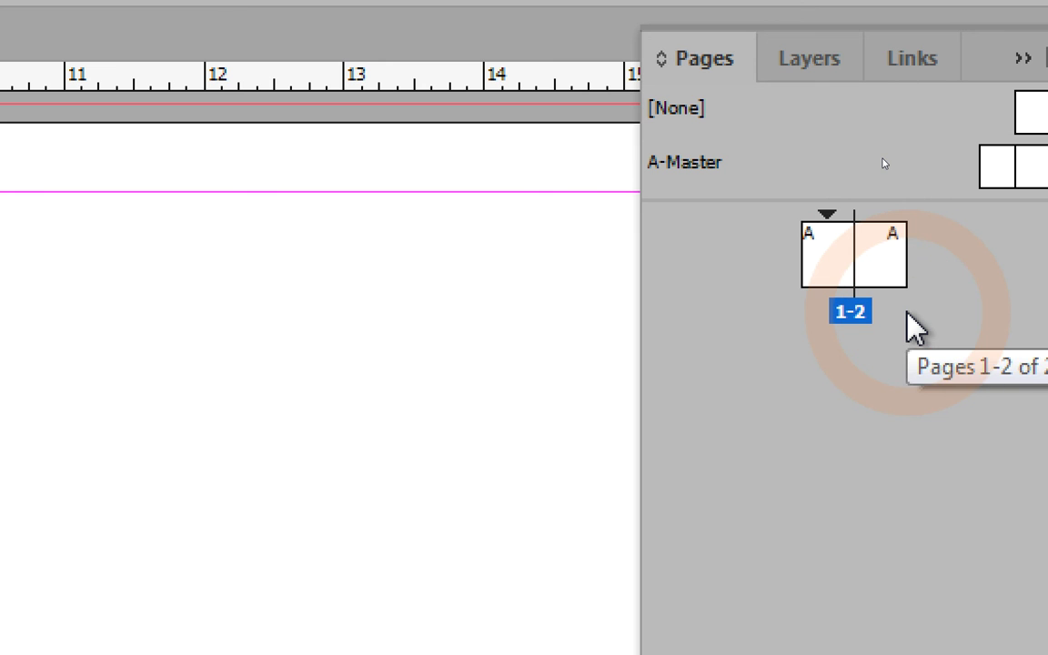
{"action": "left_click_drag", "start_coordinate": [872, 253], "coordinate": [805, 263]}
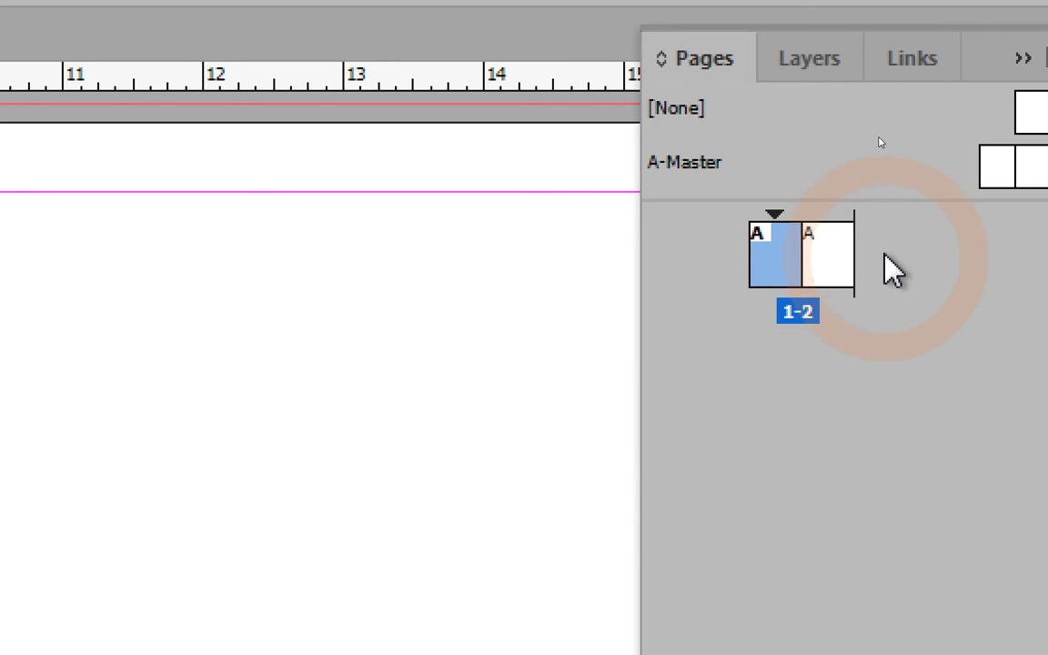
{"action": "left_click_drag", "start_coordinate": [843, 273], "coordinate": [914, 293]}
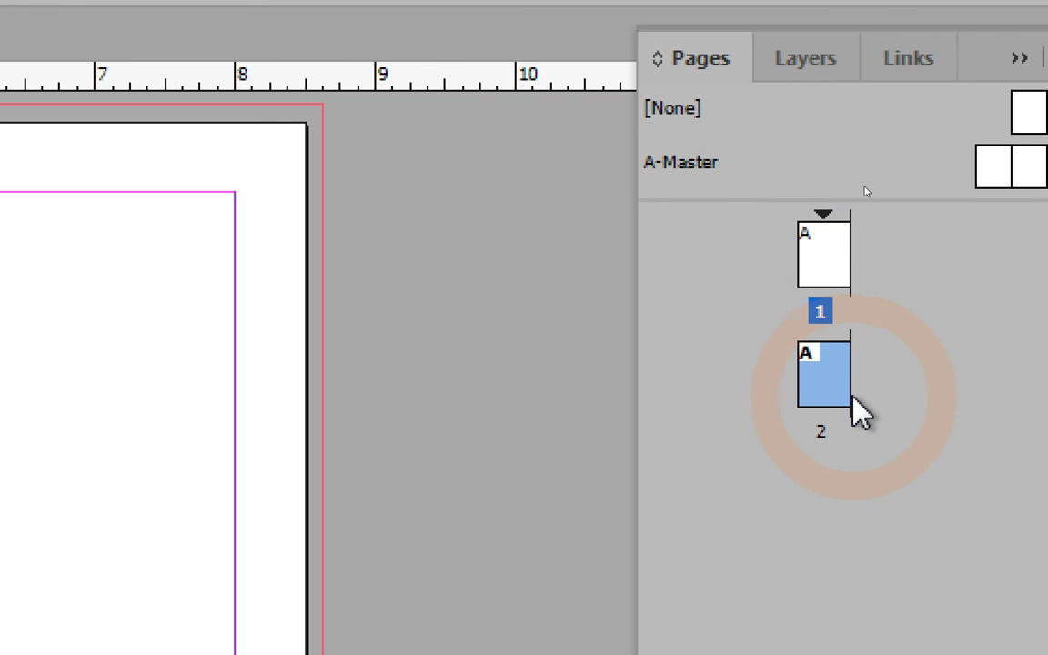
{"action": "left_click_drag", "start_coordinate": [823, 398], "coordinate": [862, 296]}
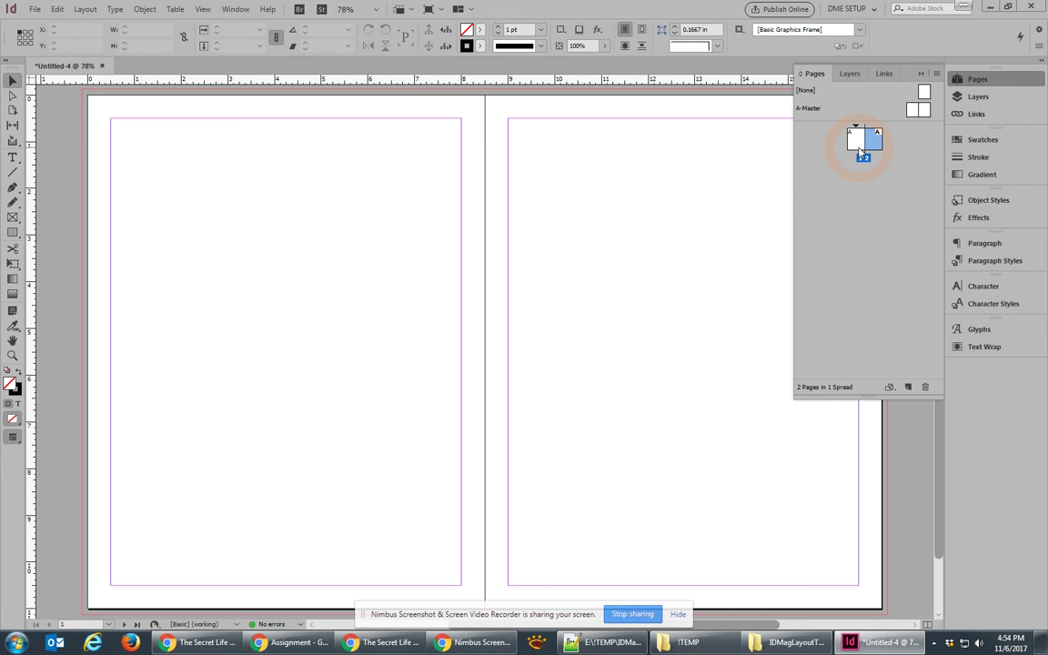
Try setting 3 columns on page 1 alone in Margins and Columns, then cancel
{"action": "left_click", "coordinate": [398, 239]}
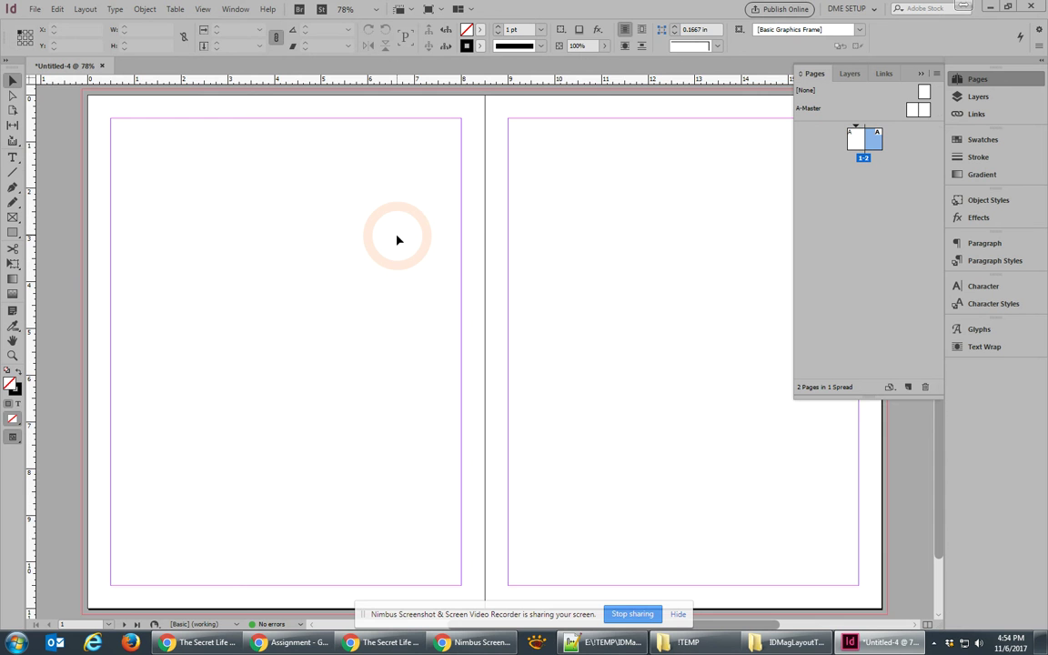
{"action": "left_click", "coordinate": [88, 10]}
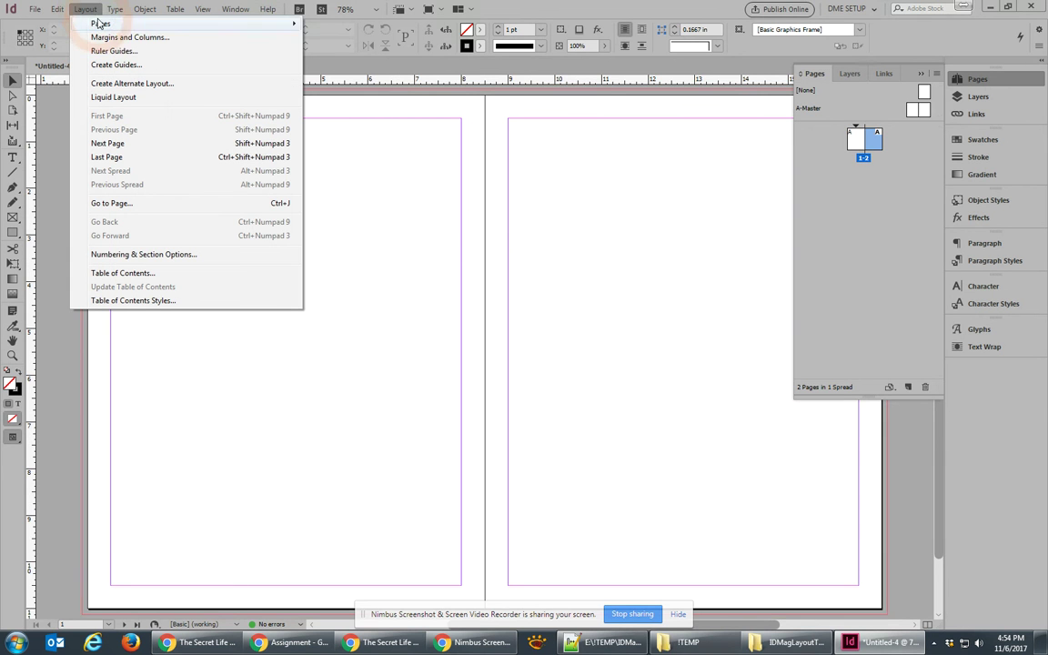
{"action": "left_click", "coordinate": [208, 58]}
{"action": "left_click", "coordinate": [863, 139]}
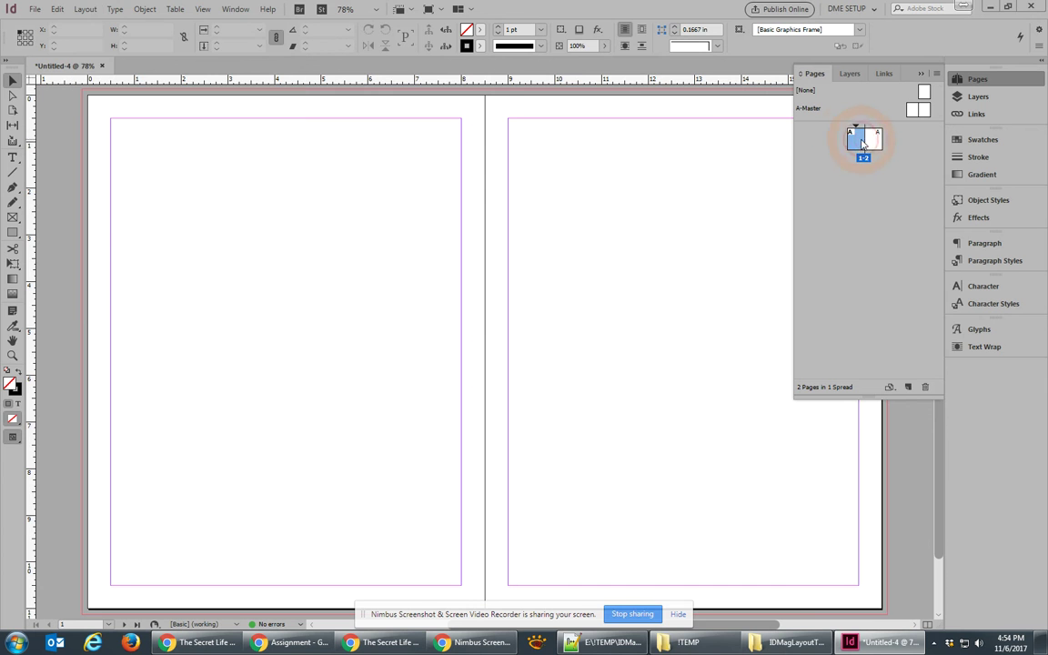
{"action": "left_click", "coordinate": [856, 141]}
{"action": "left_click", "coordinate": [85, 9]}
{"action": "left_click", "coordinate": [105, 37]}
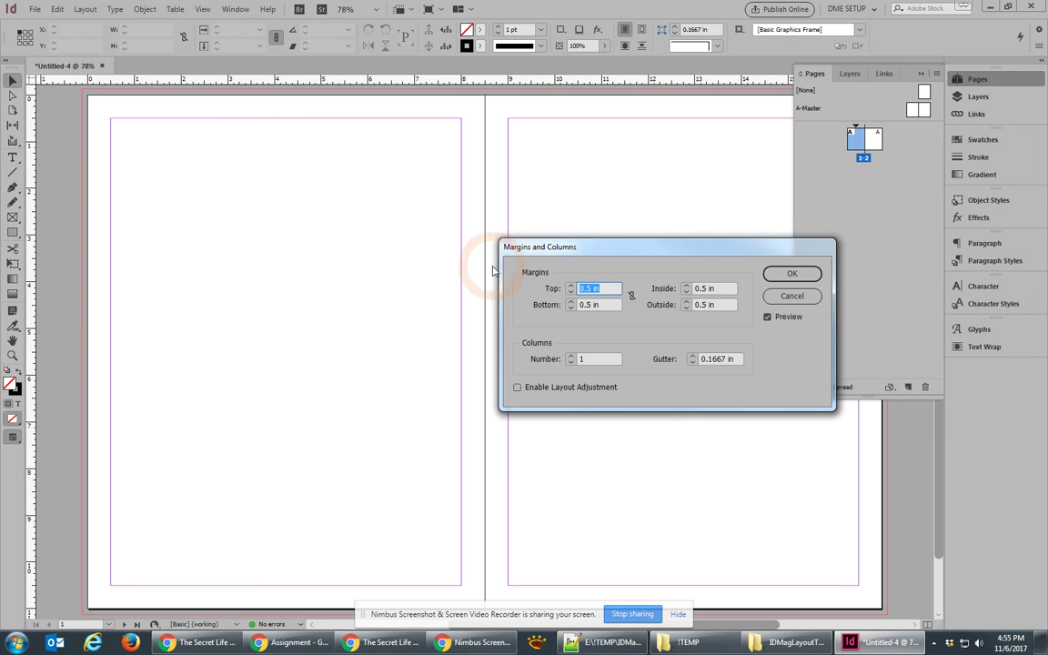
{"action": "left_click", "coordinate": [570, 356]}
{"action": "left_click", "coordinate": [571, 355]}
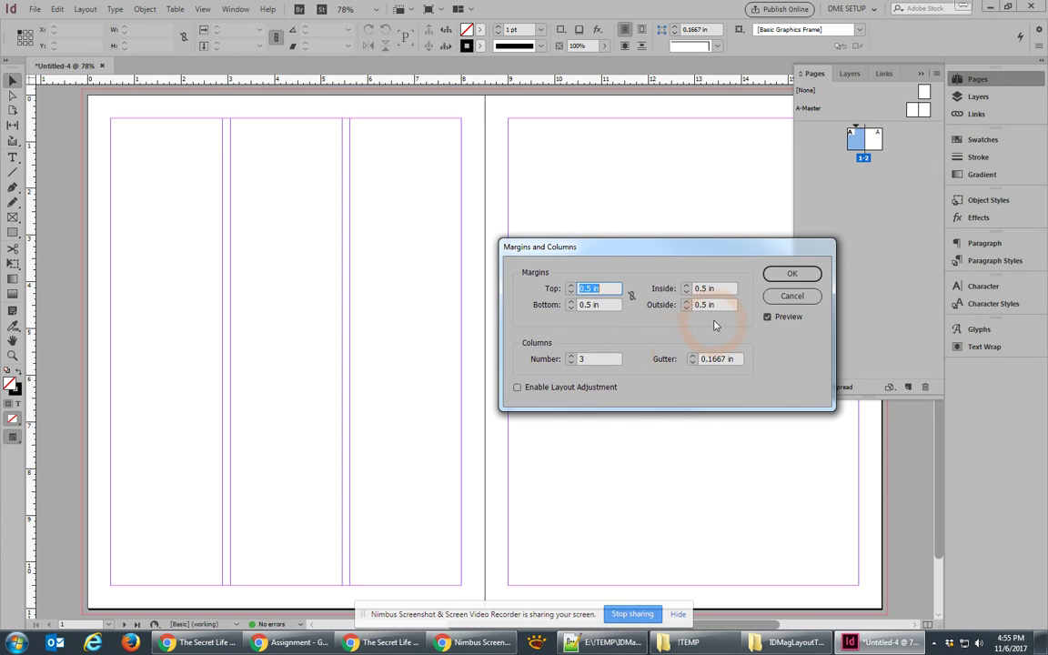
{"action": "left_click", "coordinate": [788, 296]}
Select both spread pages and set Columns to 3 in Margins and Columns
{"action": "left_click", "coordinate": [864, 153]}
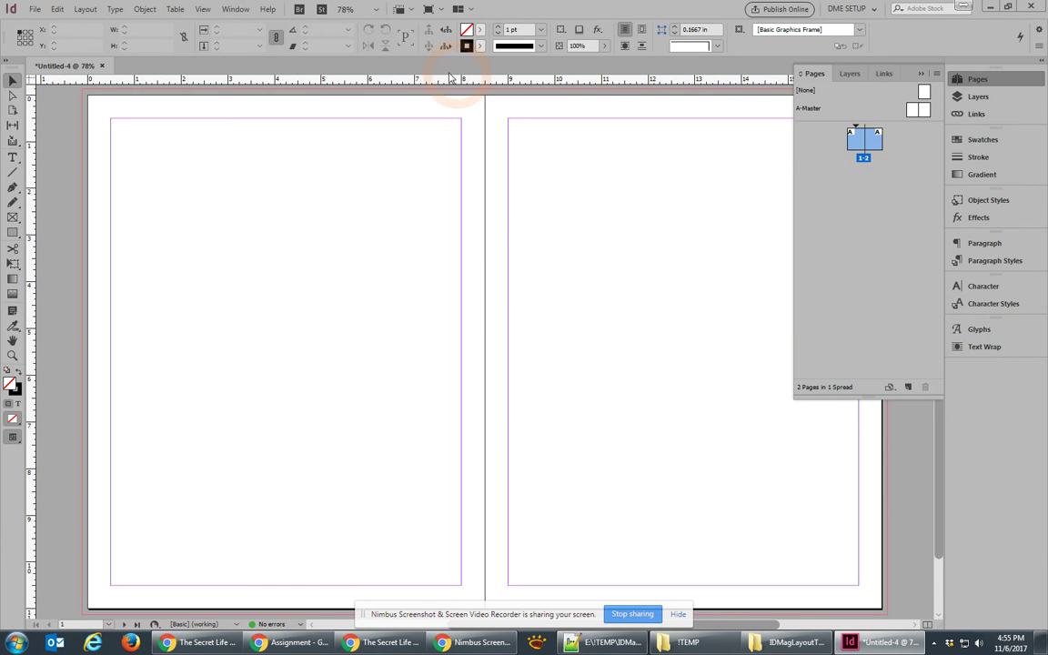
{"action": "left_click", "coordinate": [85, 10]}
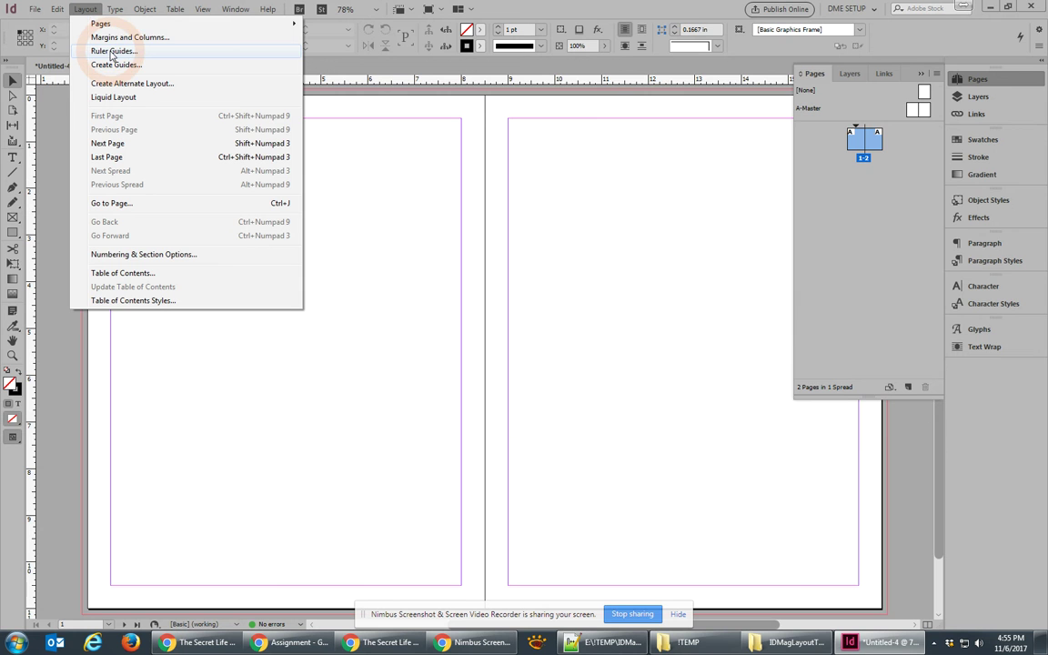
{"action": "left_click", "coordinate": [118, 37]}
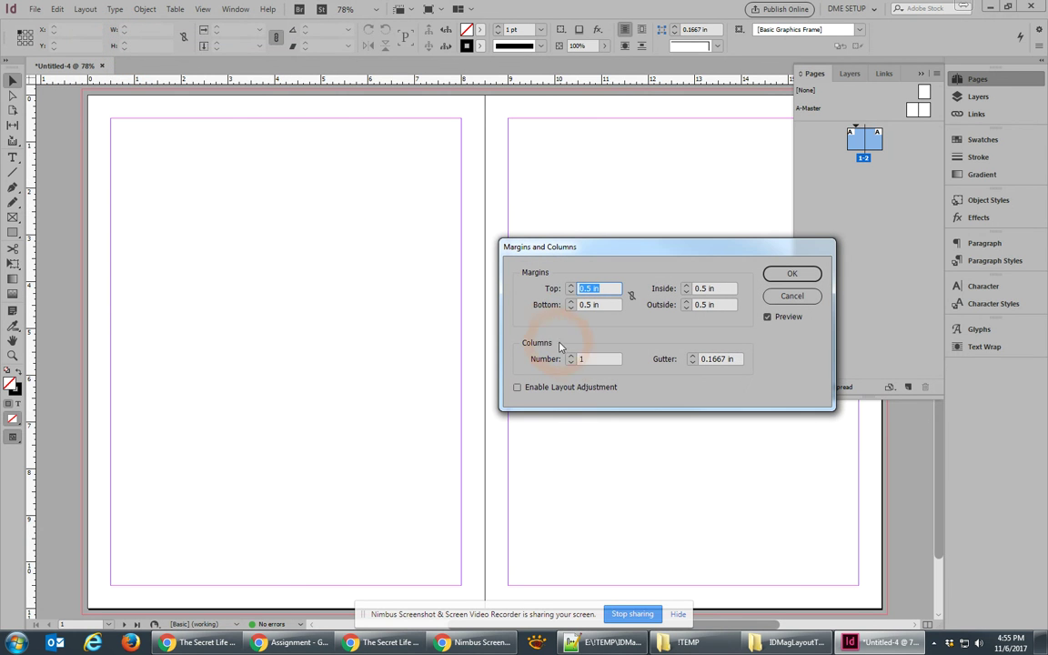
{"action": "left_click", "coordinate": [573, 355]}
{"action": "left_click", "coordinate": [572, 356]}
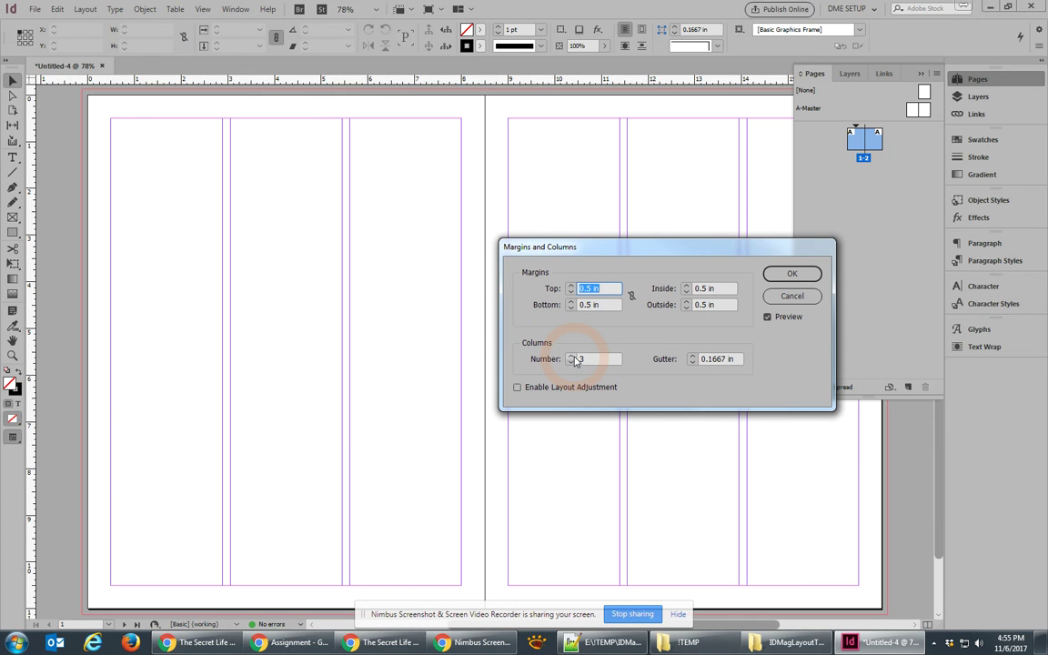
{"action": "left_click", "coordinate": [792, 274]}
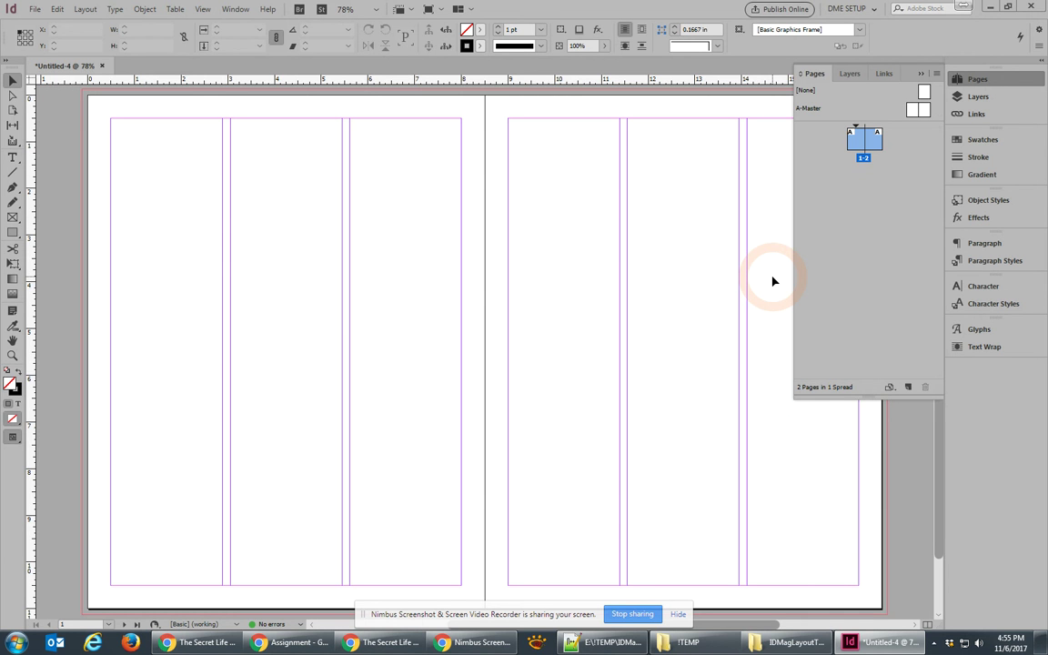
{"action": "left_click", "coordinate": [84, 9]}
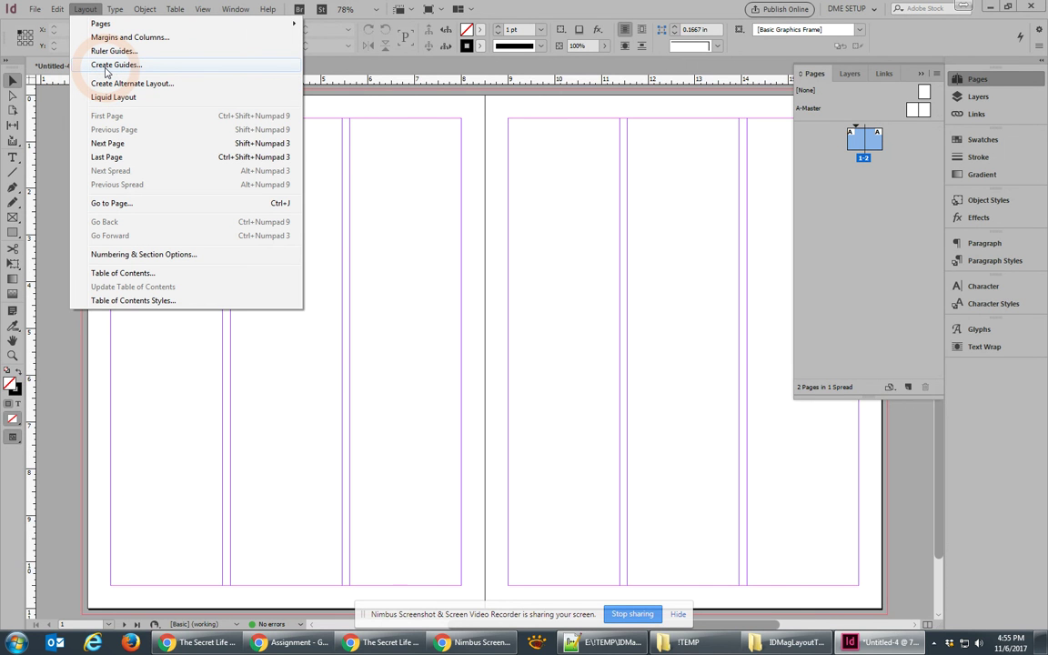
Dismiss the Layout menu and open the A-Master spread from the Pages panel
{"action": "left_click", "coordinate": [406, 142]}
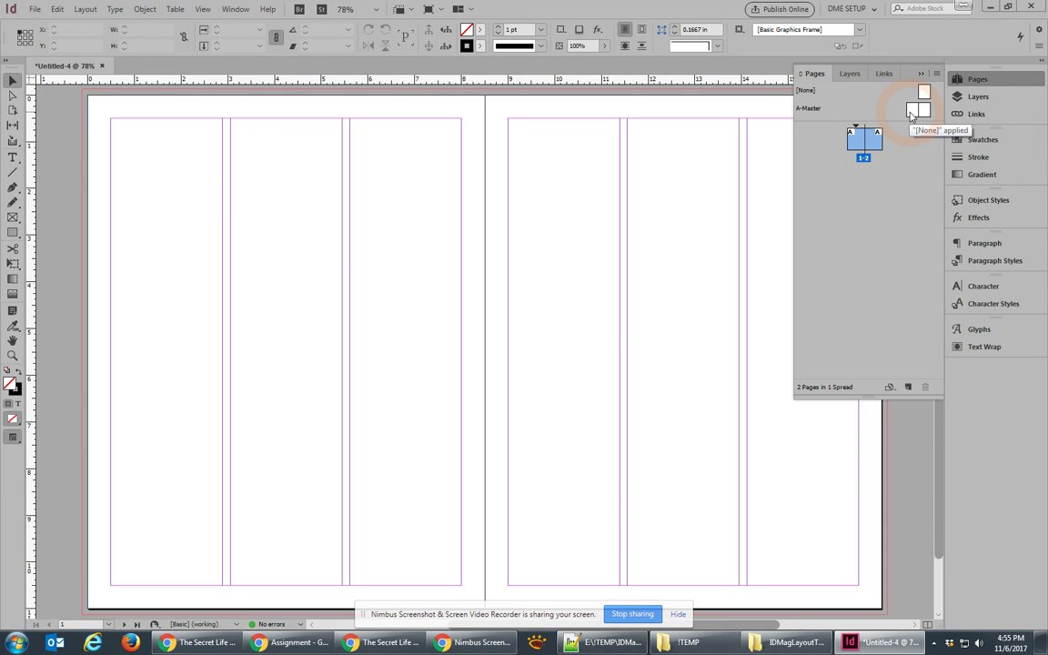
{"action": "left_click", "coordinate": [911, 112]}
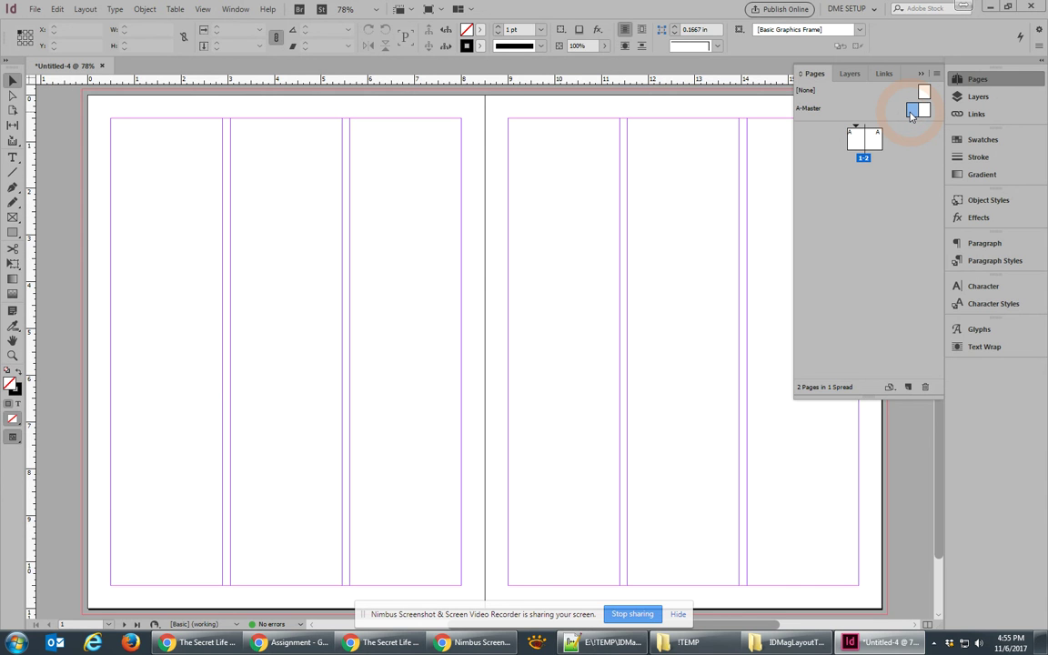
{"action": "double_click", "coordinate": [913, 114]}
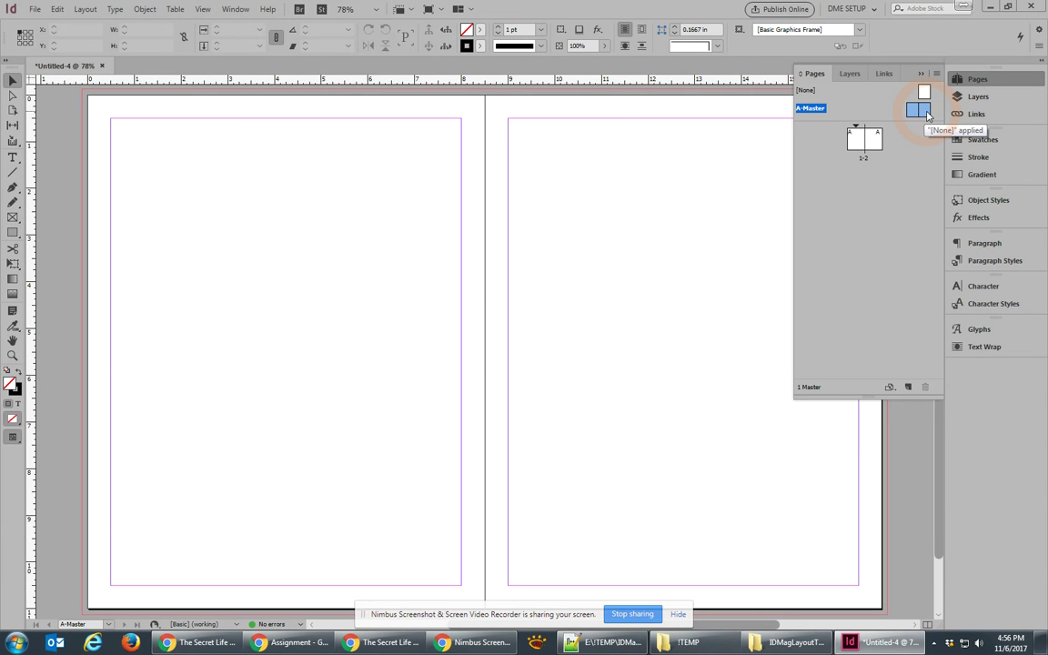
In Create Guides, raise rows to 7 and columns to 6, fitted to margins
{"action": "left_click", "coordinate": [85, 10]}
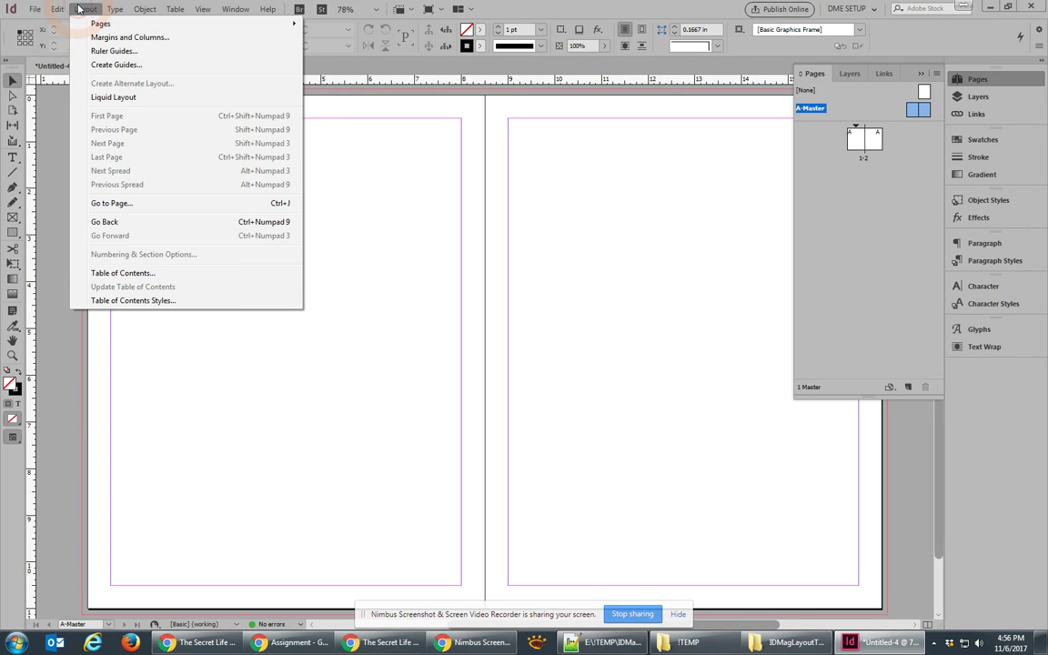
{"action": "left_click", "coordinate": [113, 64]}
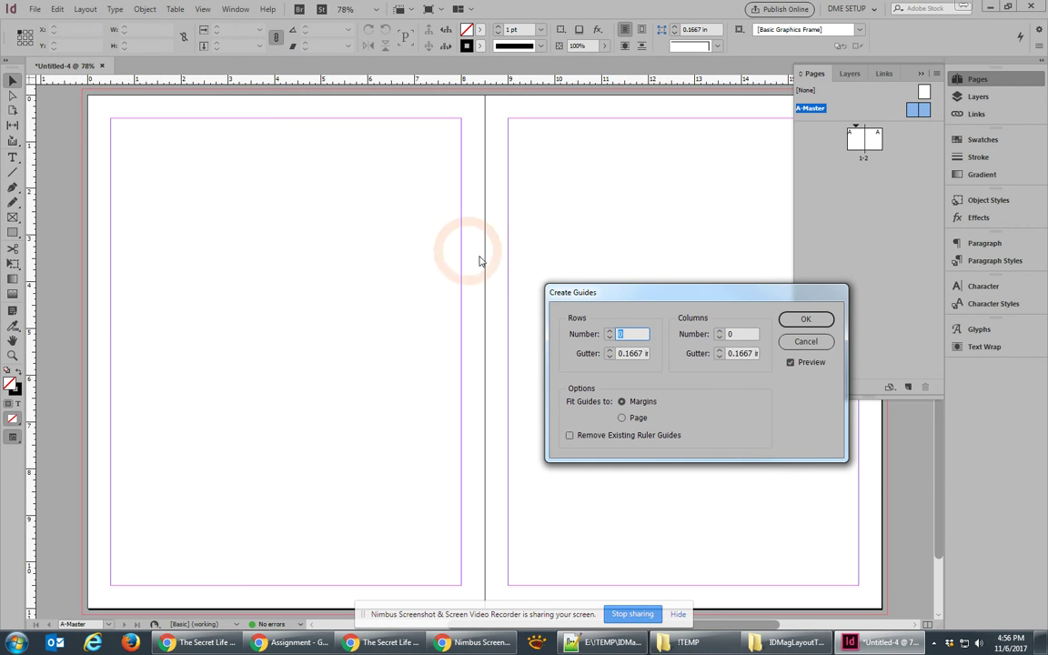
{"action": "left_click_drag", "start_coordinate": [571, 292], "coordinate": [424, 181]}
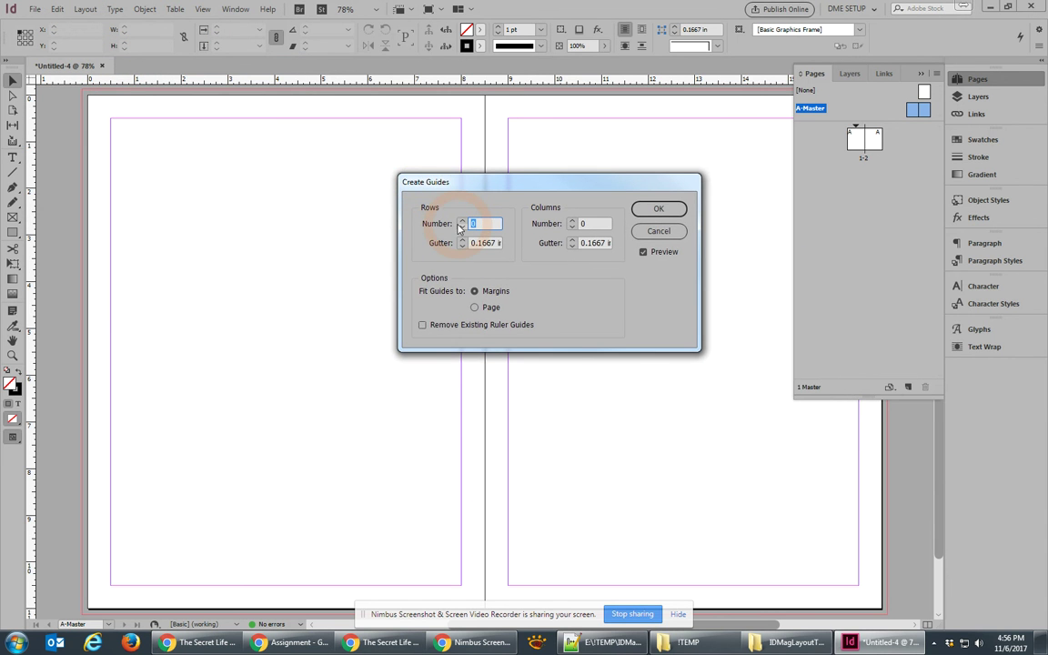
{"action": "left_click", "coordinate": [462, 225]}
{"action": "left_click", "coordinate": [463, 223]}
{"action": "left_click", "coordinate": [462, 222]}
{"action": "left_click", "coordinate": [463, 223]}
{"action": "left_click", "coordinate": [462, 223]}
{"action": "left_click", "coordinate": [462, 223]}
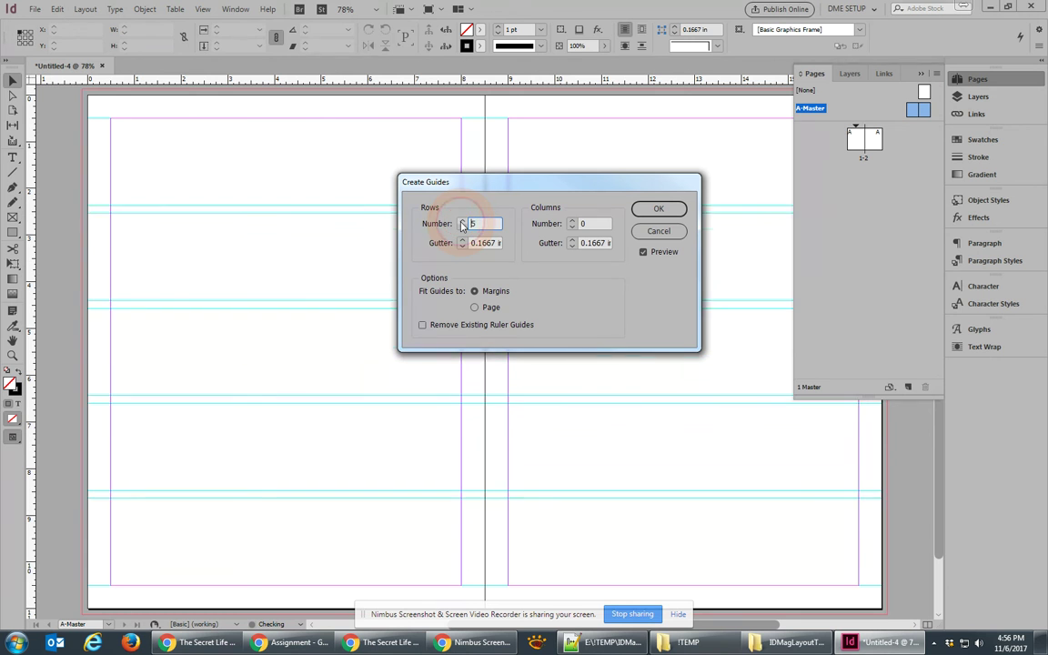
{"action": "left_click", "coordinate": [462, 223]}
{"action": "left_click", "coordinate": [462, 223]}
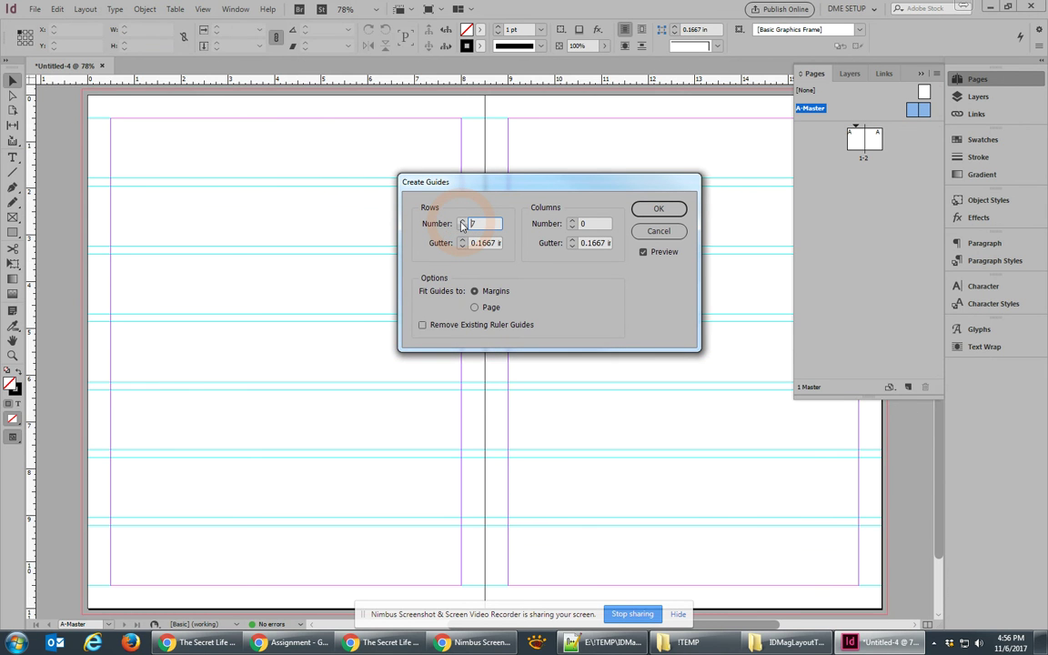
{"action": "left_click", "coordinate": [462, 223]}
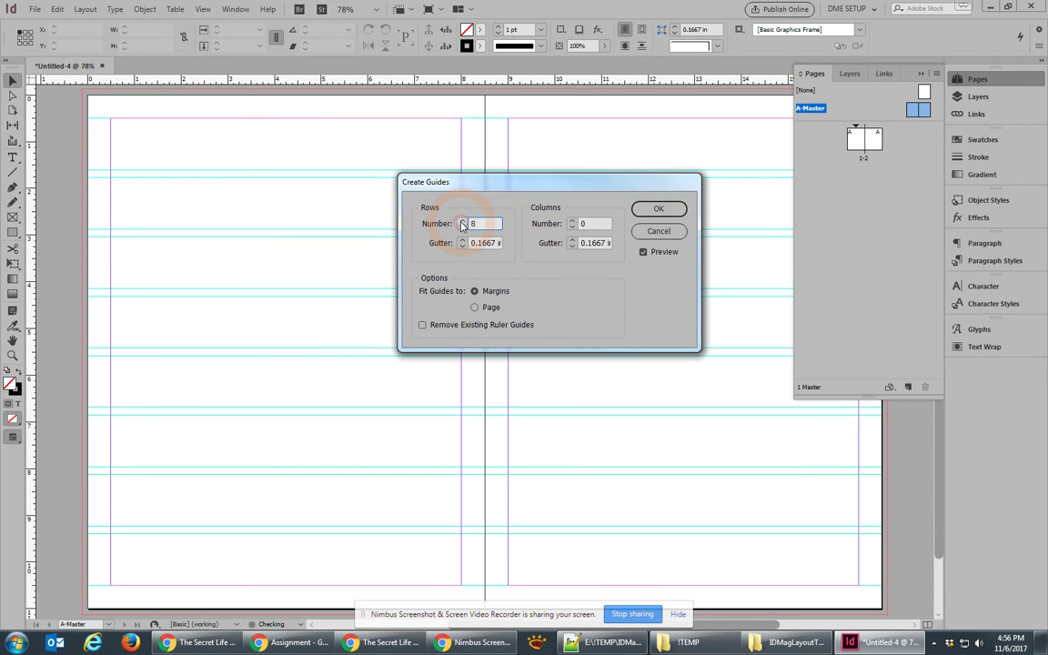
{"action": "left_click", "coordinate": [572, 222]}
{"action": "left_click", "coordinate": [572, 222]}
{"action": "left_click", "coordinate": [572, 222]}
{"action": "left_click", "coordinate": [572, 222]}
{"action": "left_click", "coordinate": [572, 222]}
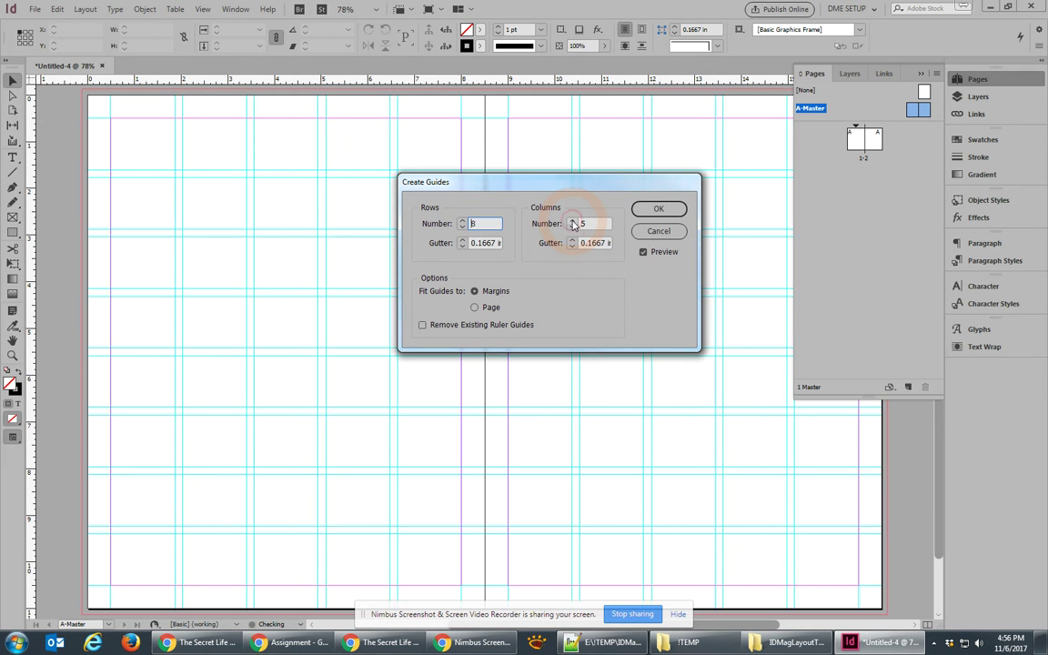
{"action": "left_click", "coordinate": [572, 223]}
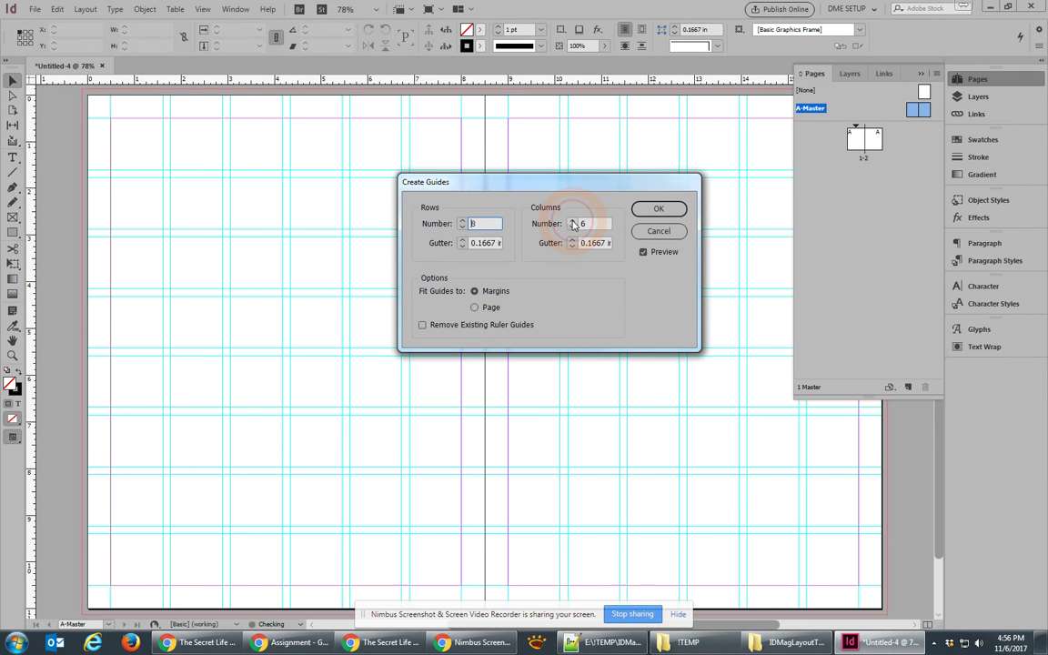
{"action": "left_click", "coordinate": [489, 291]}
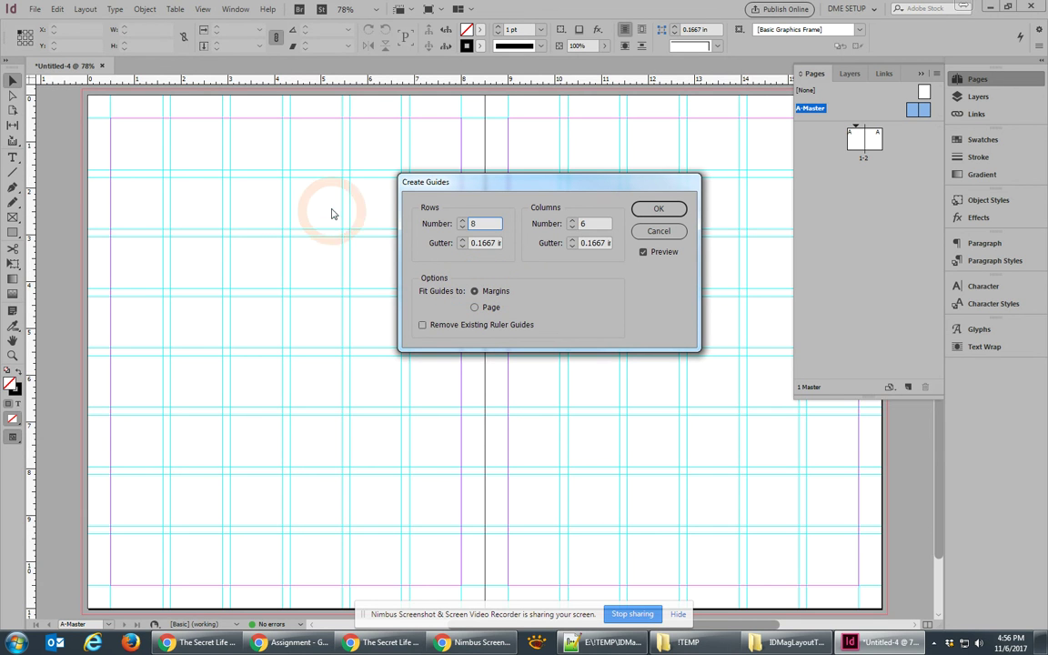
Lower the rows to 6, re-enter 6 columns, and apply the 6x6 guide grid
{"action": "left_click", "coordinate": [462, 227]}
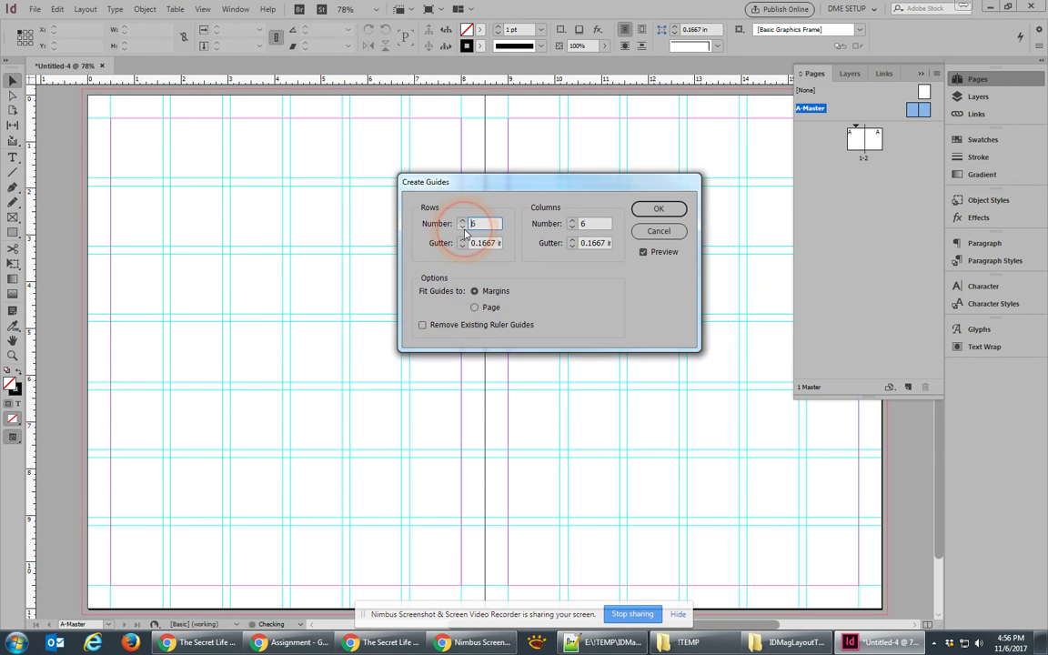
{"action": "left_click", "coordinate": [462, 228]}
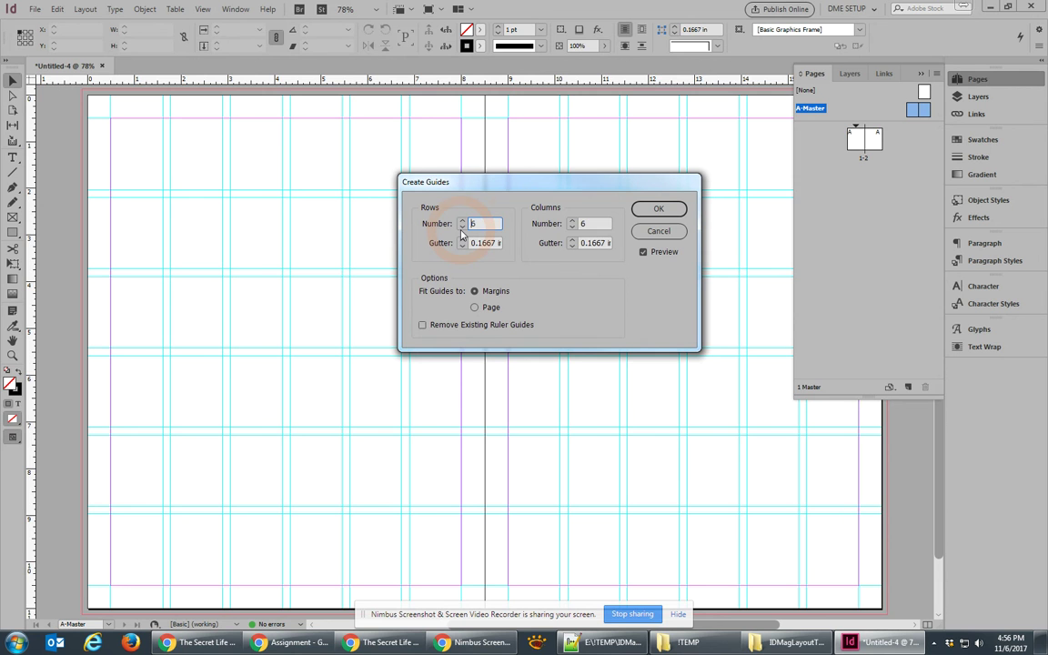
{"action": "left_click", "coordinate": [582, 223]}
{"action": "type", "text": "6"}
{"action": "left_click", "coordinate": [649, 210]}
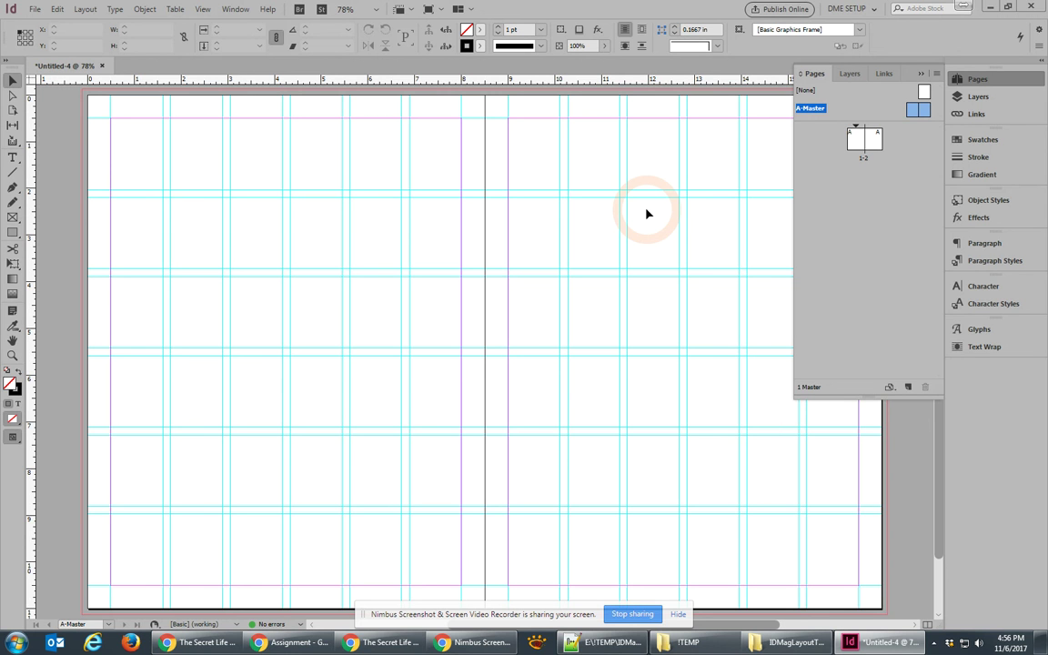
Check pages 1–2, undo a stray A-Master guide move, then return to the 1-2 spread
{"action": "double_click", "coordinate": [858, 152]}
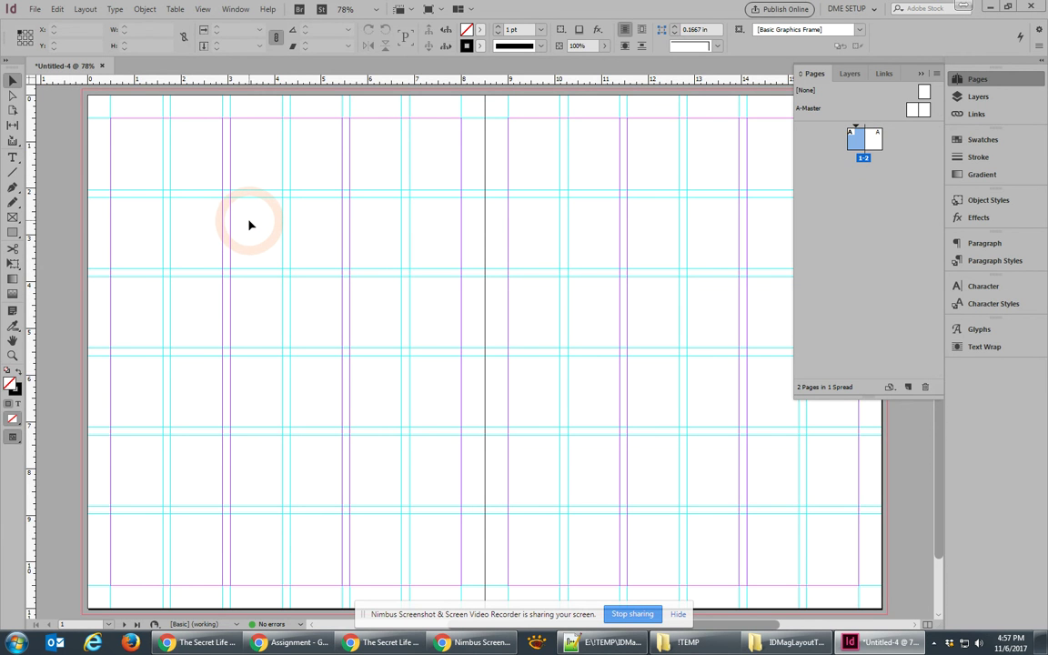
{"action": "double_click", "coordinate": [914, 110]}
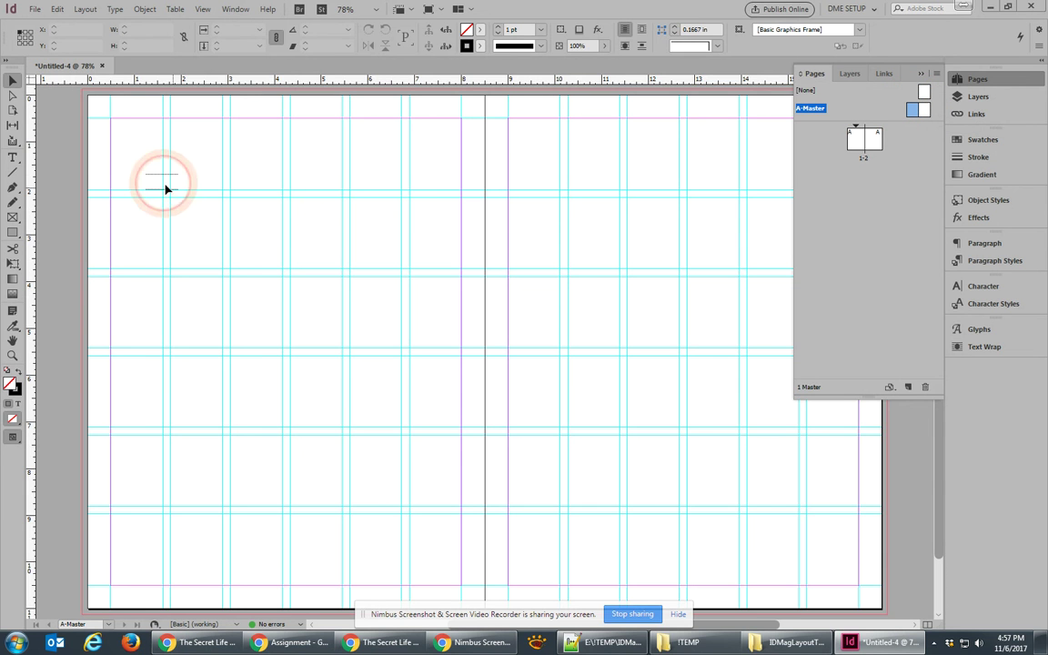
{"action": "left_click_drag", "start_coordinate": [167, 188], "coordinate": [205, 215]}
{"action": "key", "text": "ctrl+z"}
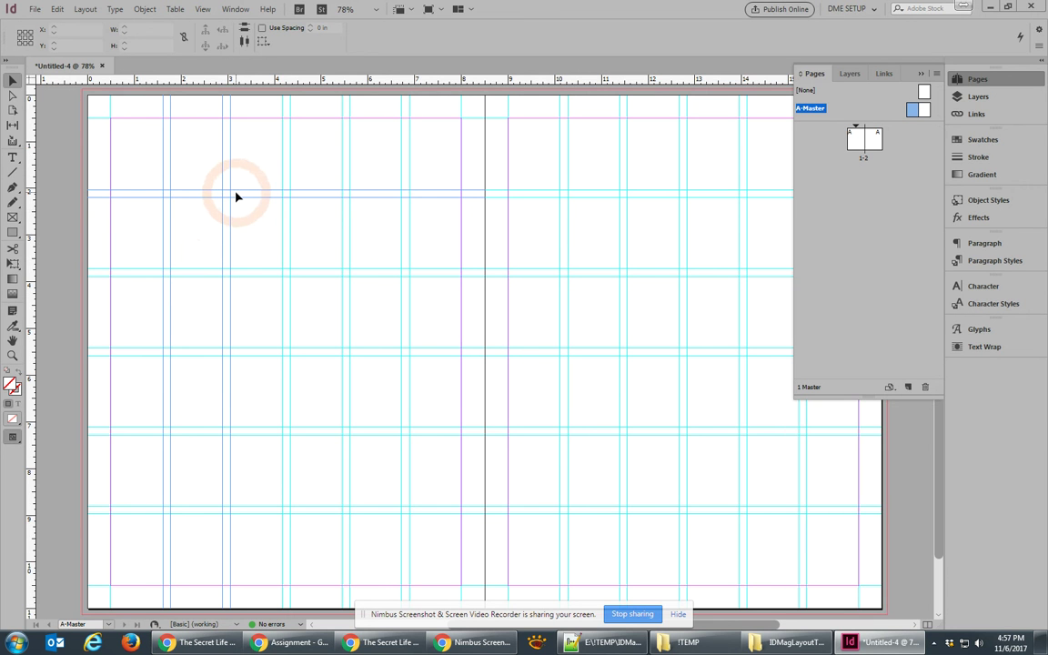
{"action": "right_click", "coordinate": [235, 197]}
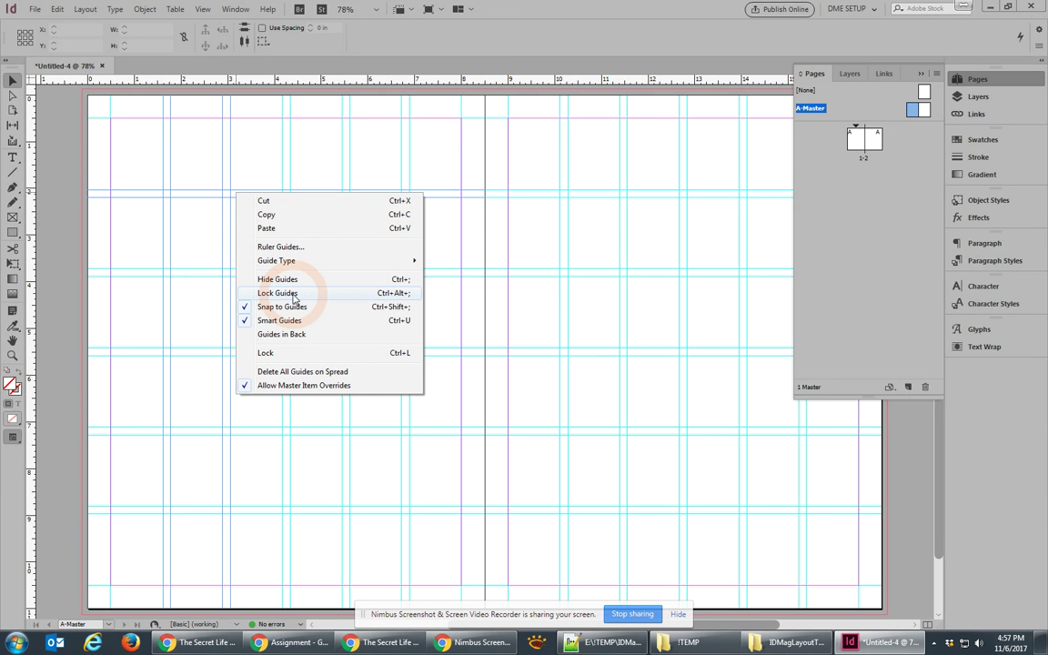
{"action": "left_click", "coordinate": [853, 141]}
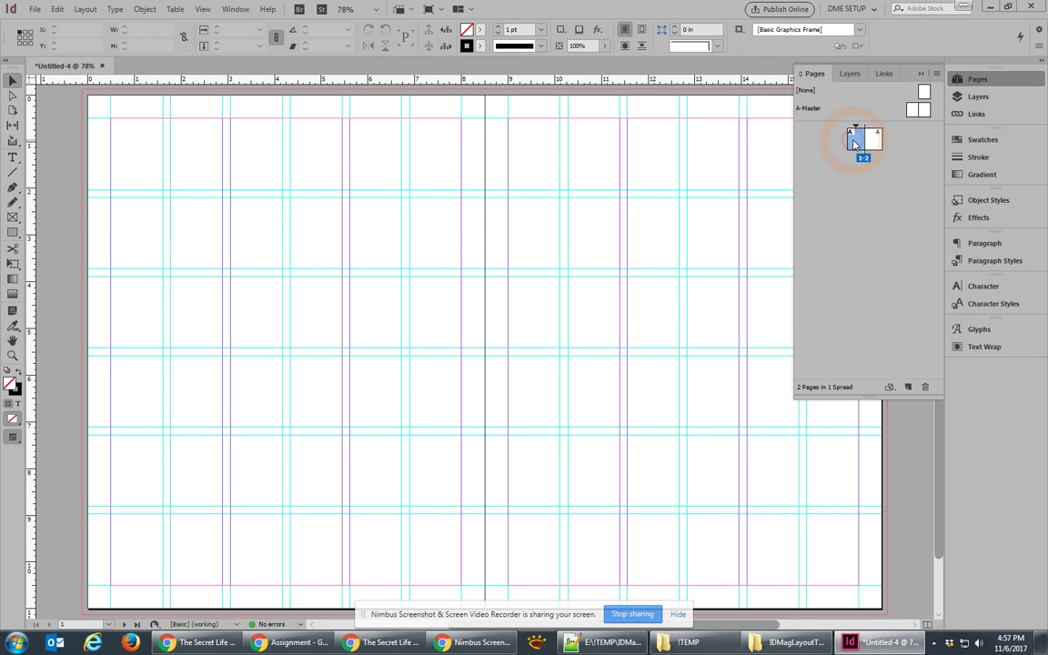